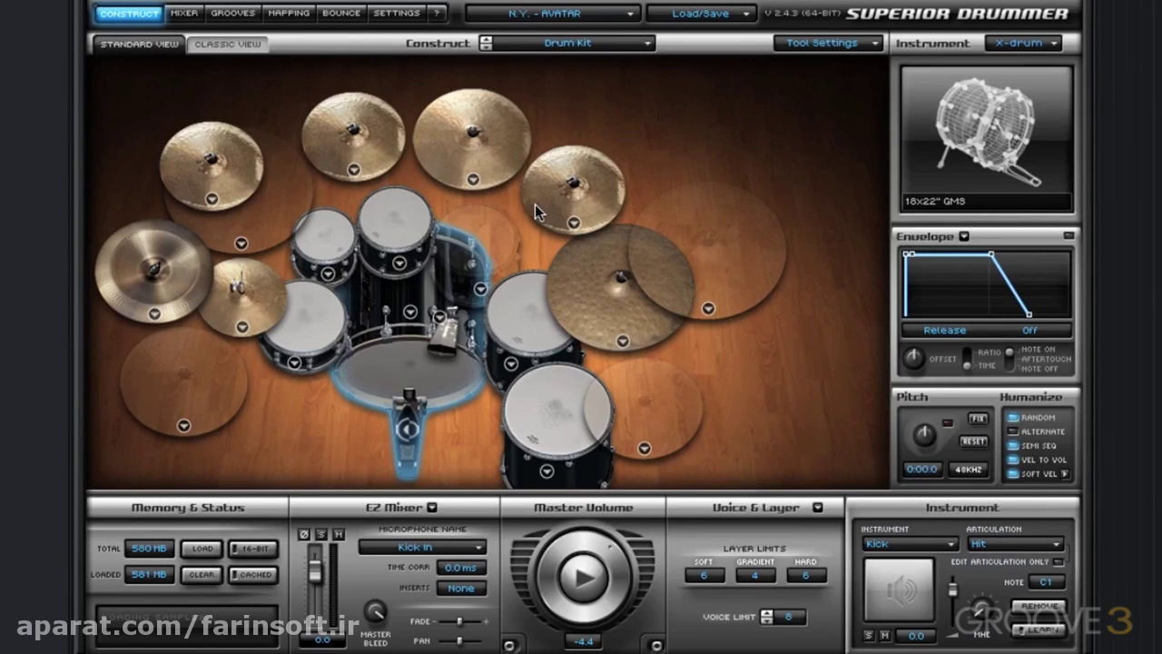
Step: Examine the default kit's mixer channels and return to the drum kit view
click(192, 14)
drag(332, 495, 244, 460)
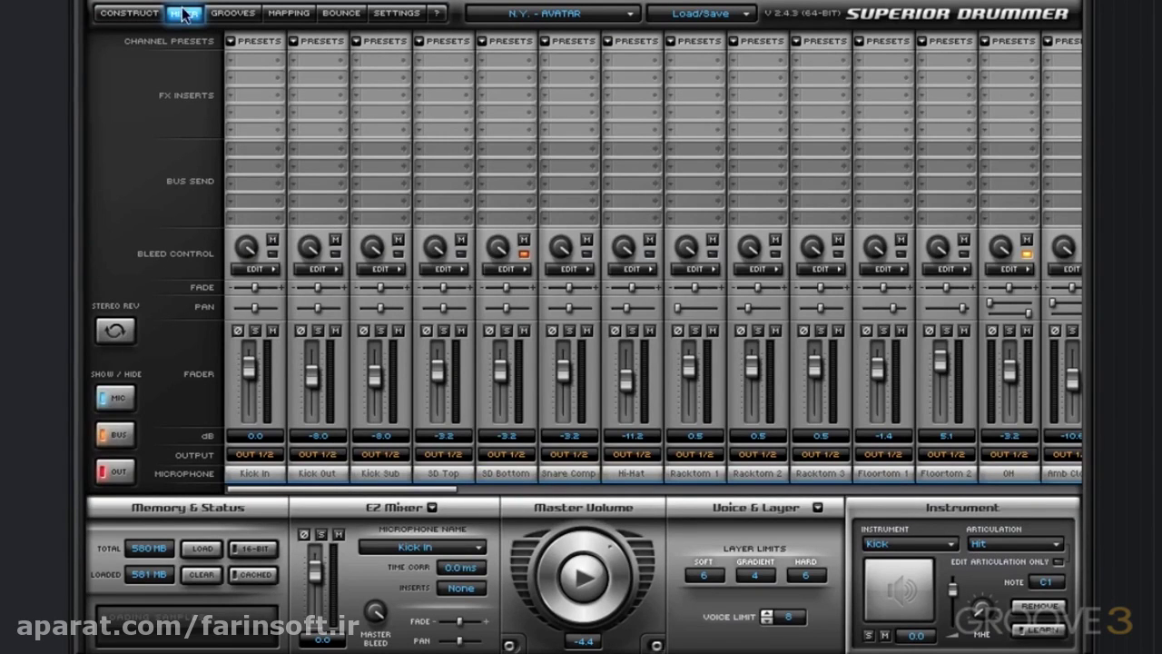
click(130, 13)
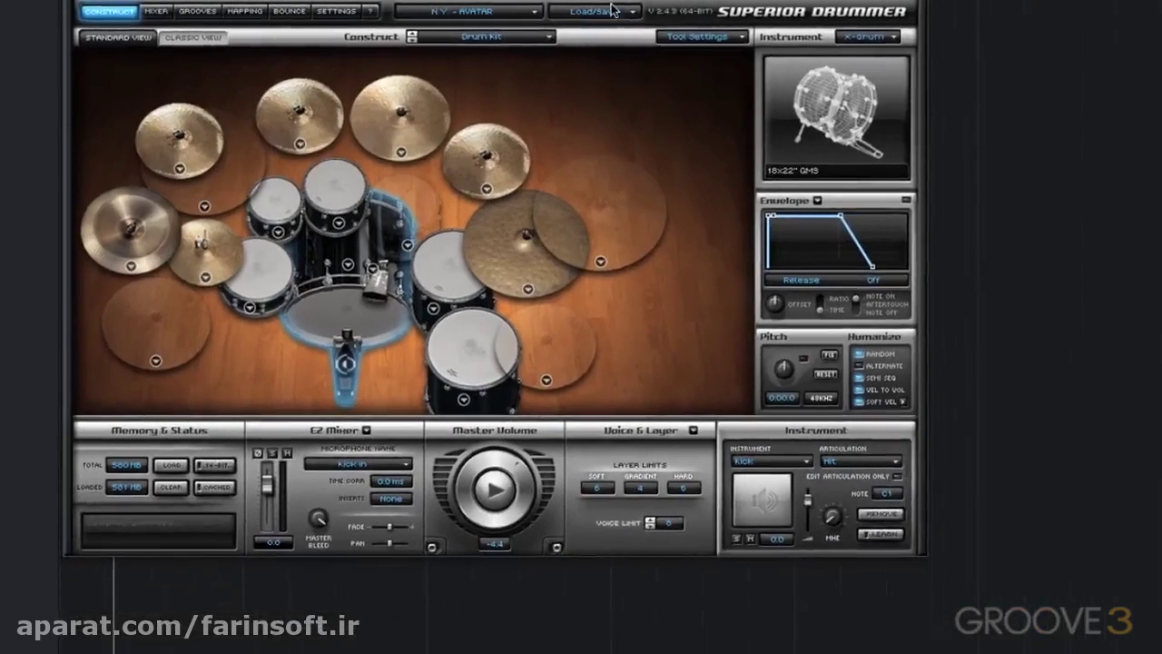
Step: Load a combined preset from the user presets and examine its mixer channels and buses
click(613, 10)
mouse_move(625, 30)
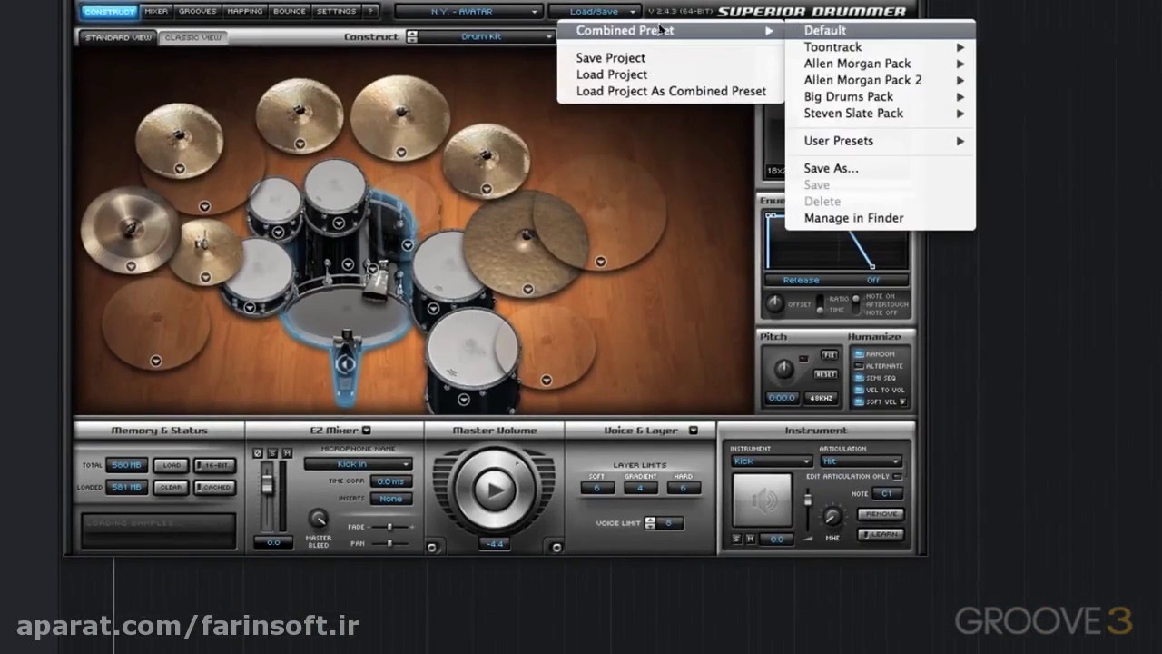
mouse_move(890, 62)
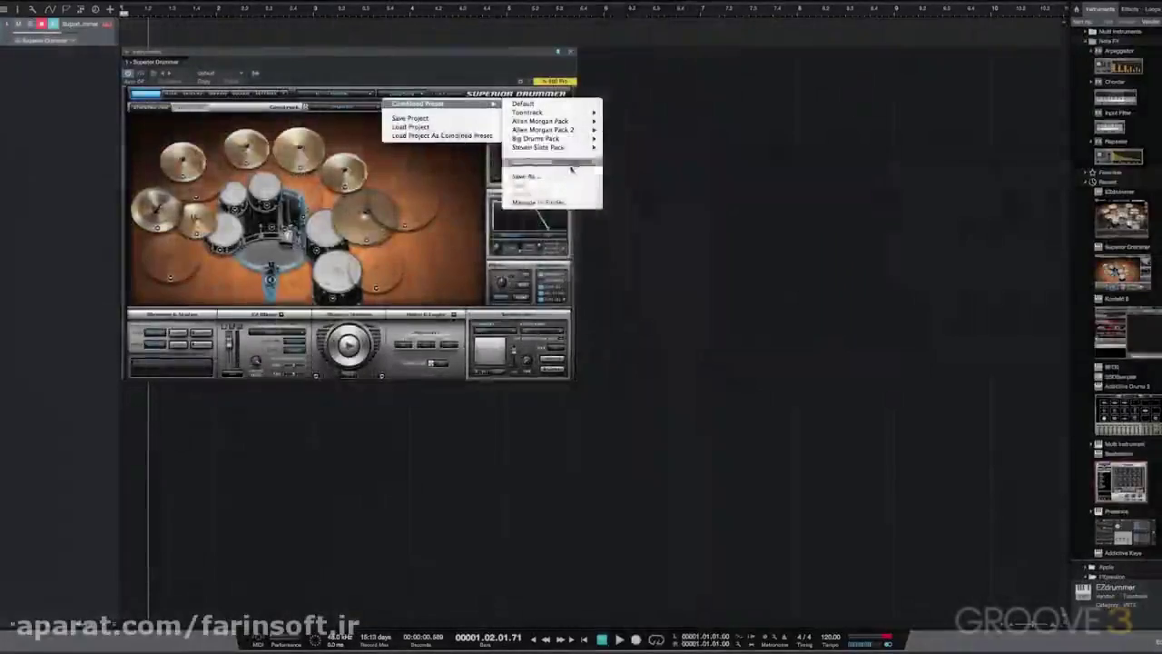
mouse_move(924, 141)
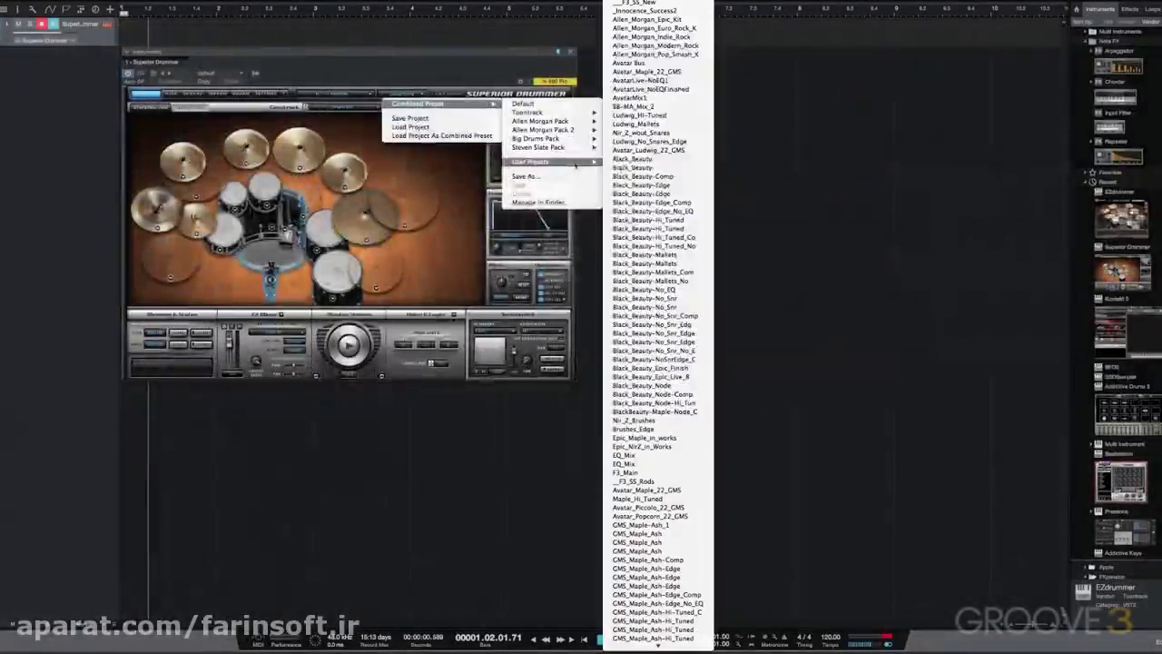
mouse_move(627, 643)
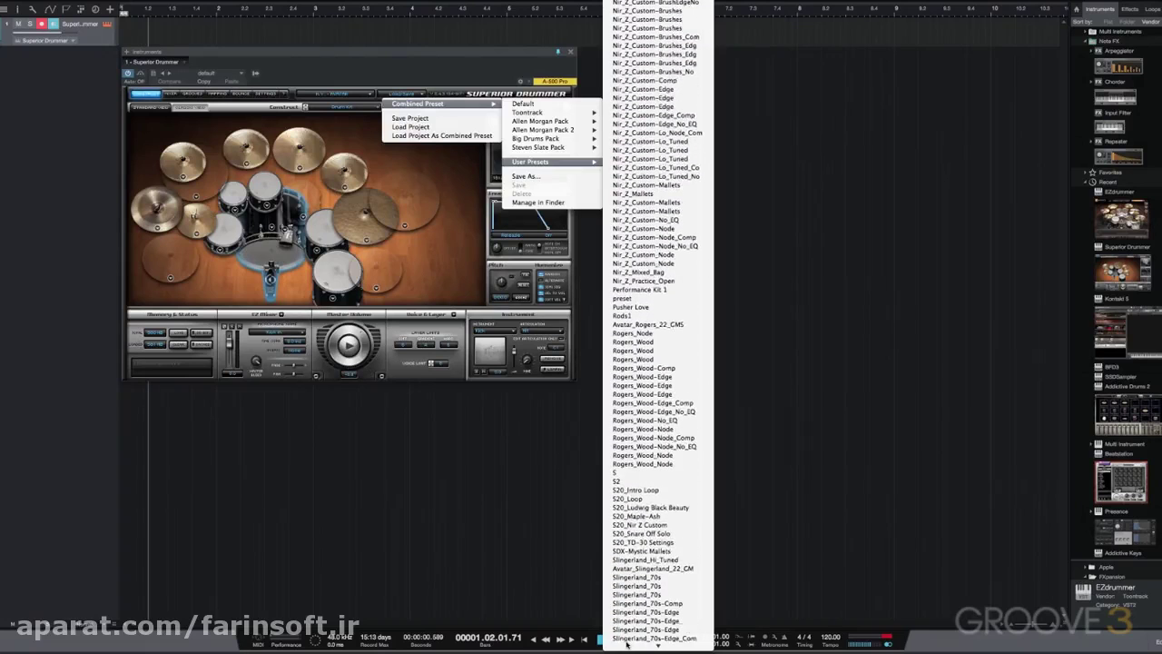
scroll(621, 364, up, 5)
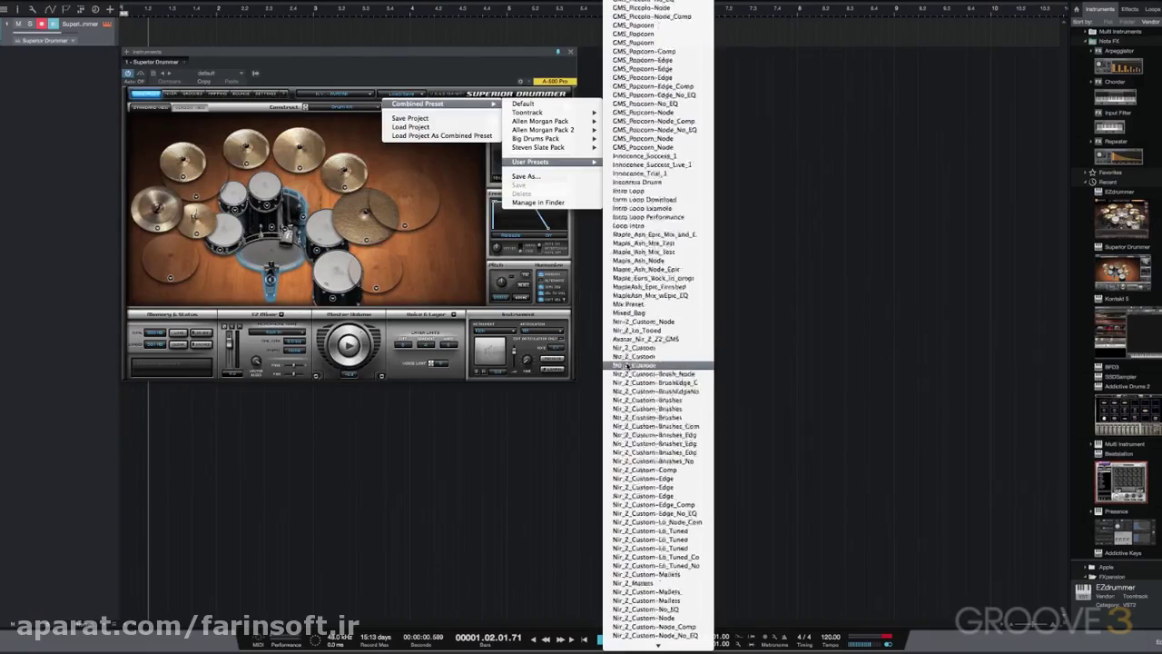
scroll(627, 365, up, 5)
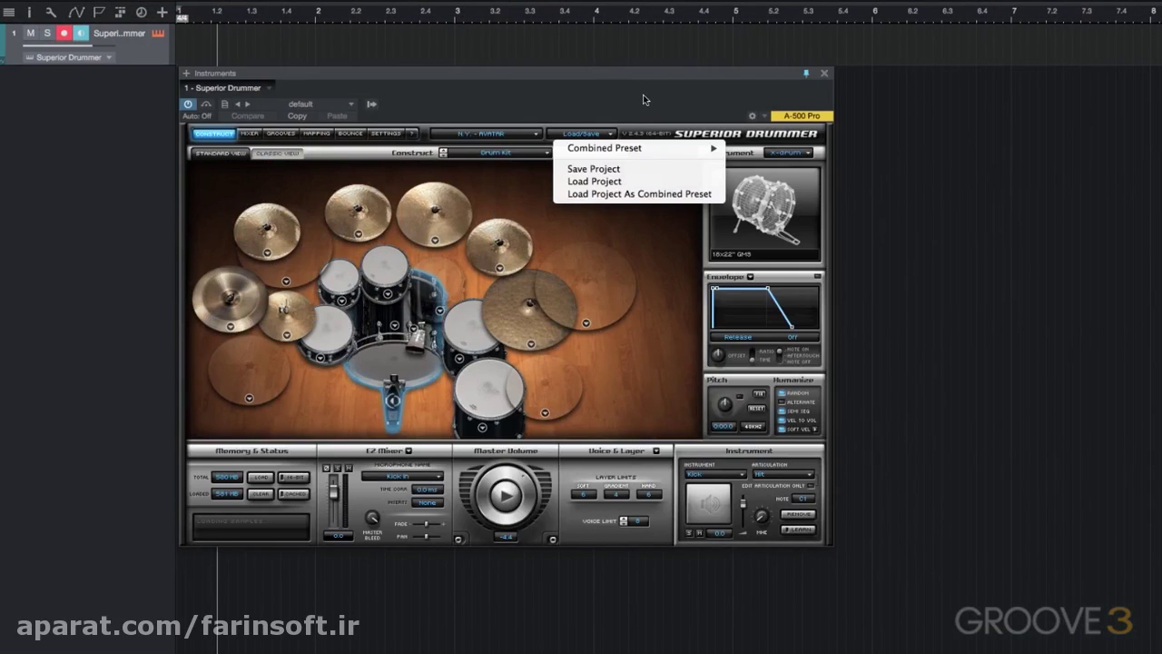
mouse_move(661, 148)
mouse_move(827, 234)
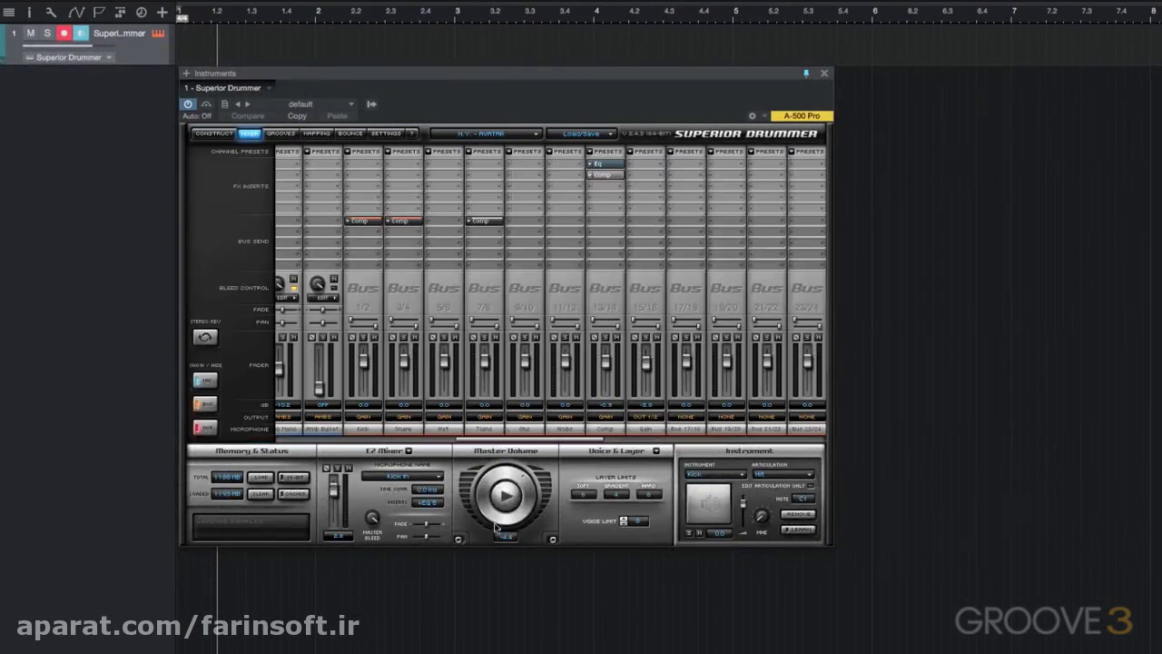
drag(506, 444, 313, 452)
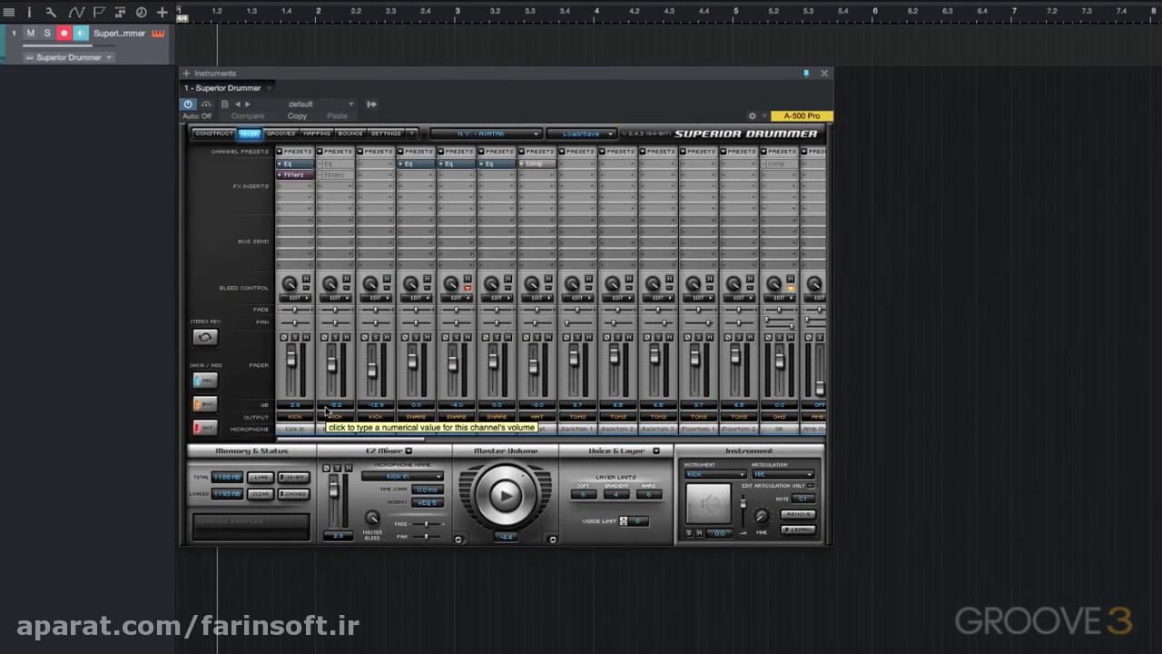
Step: Load the Big Rock combined preset from the Big Drums Pack with its instrument and mixer settings
click(581, 134)
mouse_move(690, 147)
mouse_move(794, 199)
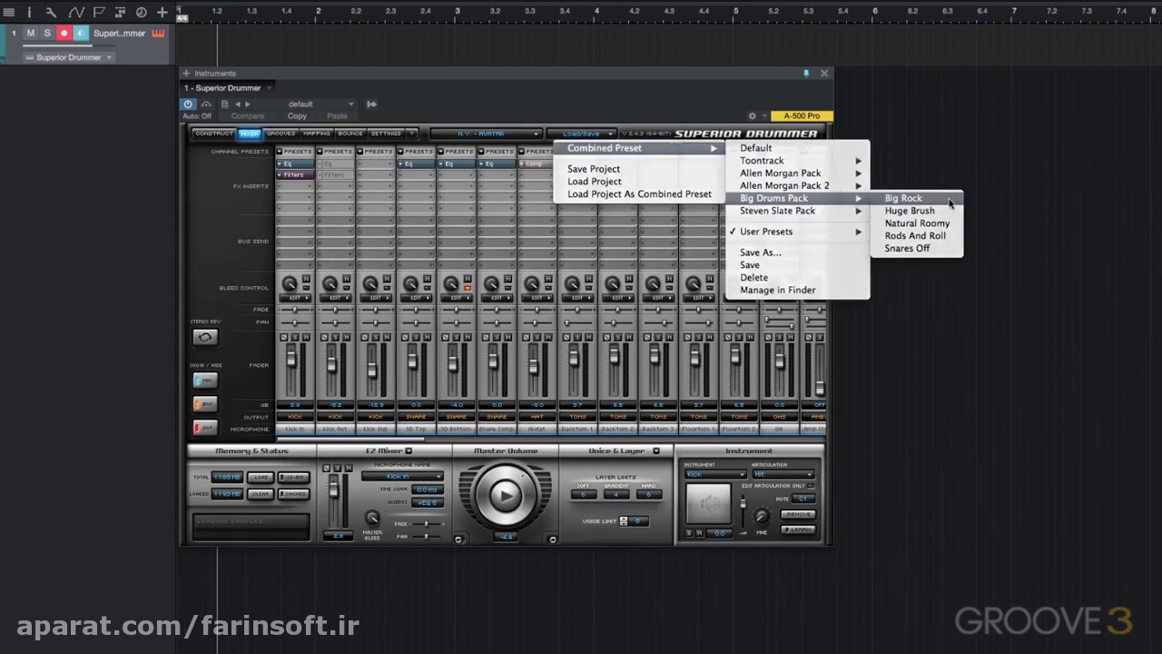
click(904, 198)
click(595, 456)
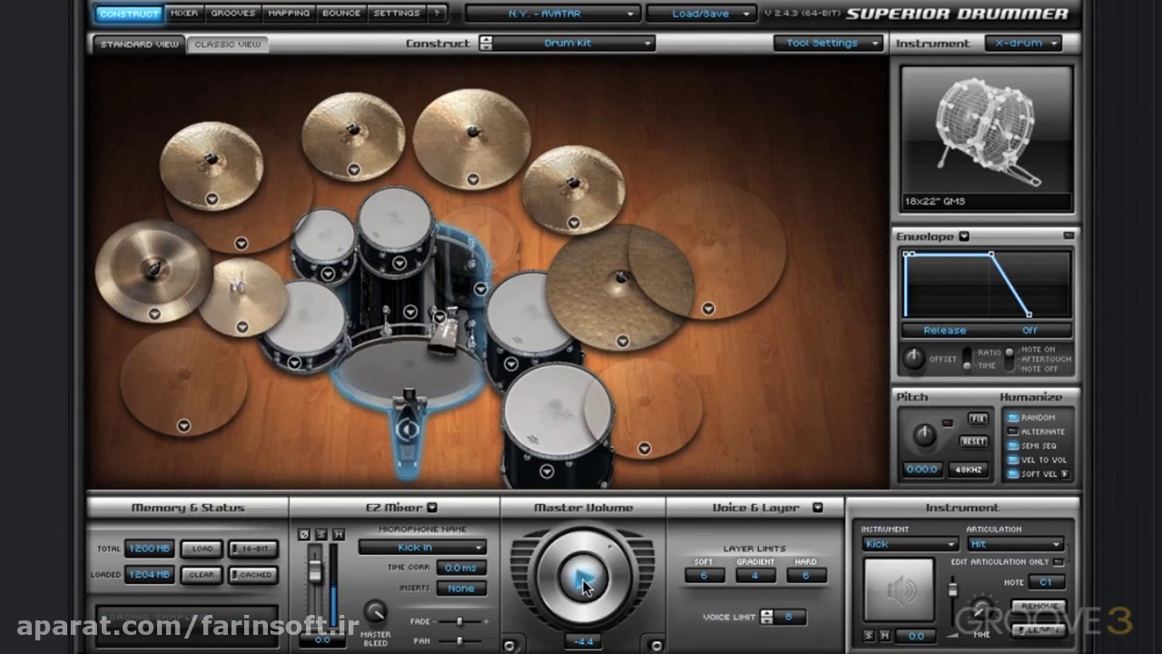
Step: Bypass the Kick bus Eq, the Snare Comp bus compressor, the Overhead bus Eq, and the Room bus Eq and Filters in the mixer
click(183, 12)
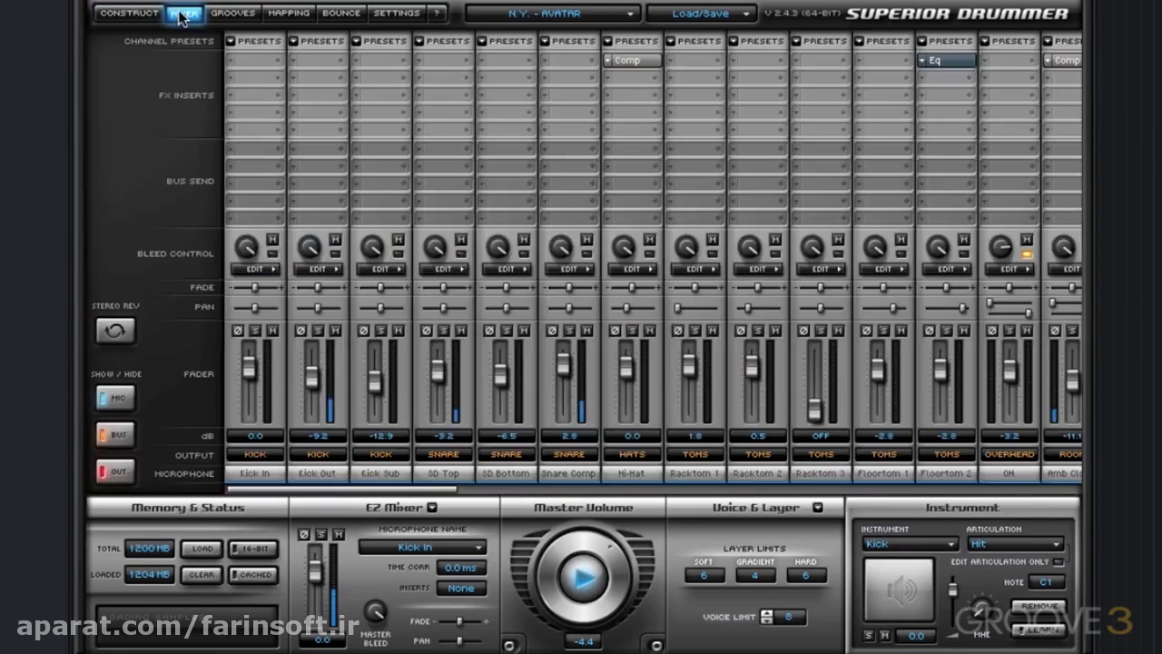
drag(398, 489, 633, 487)
scroll(658, 487, right, 2)
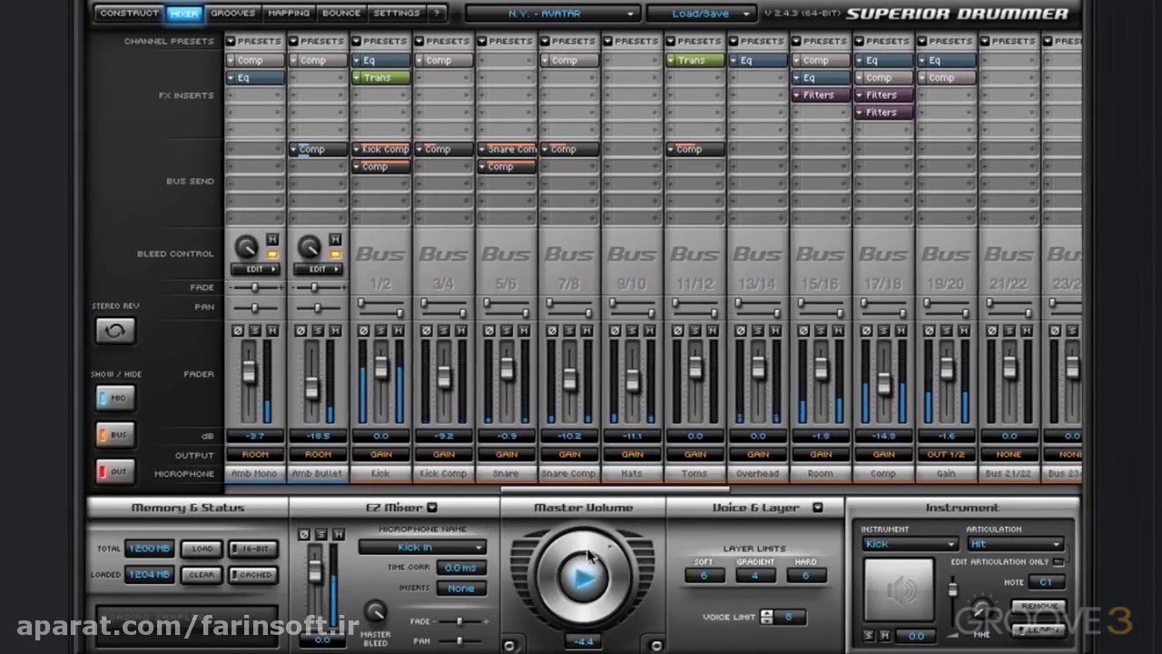
click(391, 66)
click(569, 60)
click(746, 60)
click(811, 77)
click(819, 95)
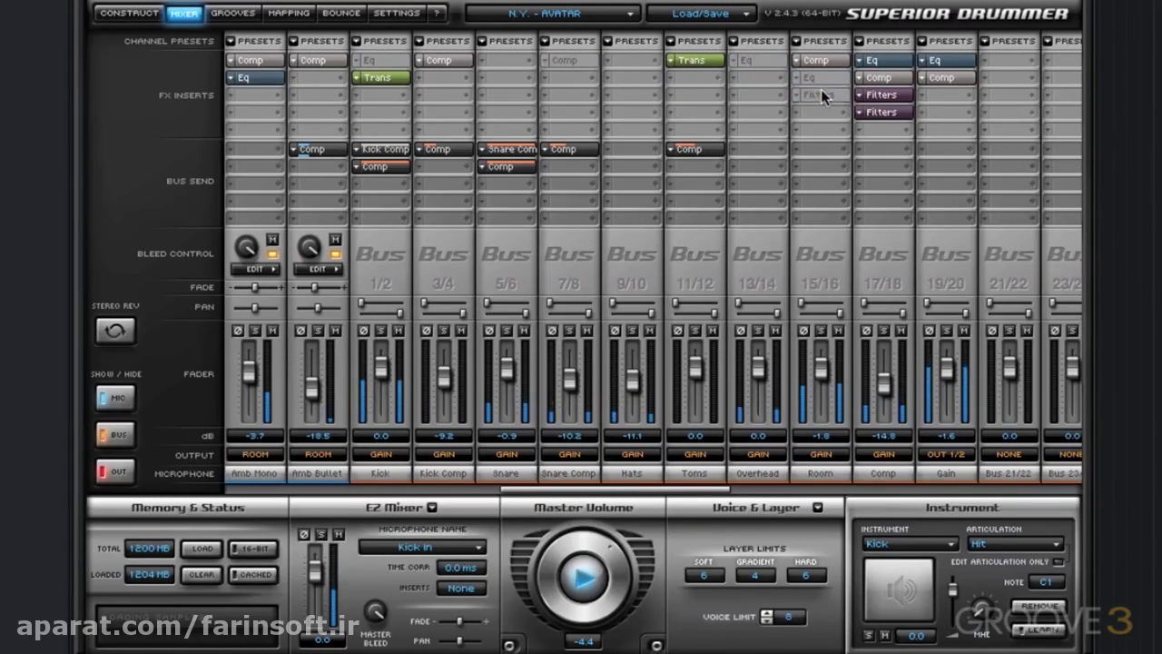
Step: Bypass the Comp bus's second Filters insert, the Gain bus Eq and Comp, and the Amb Mono channel's Eq
click(885, 112)
click(945, 60)
click(941, 77)
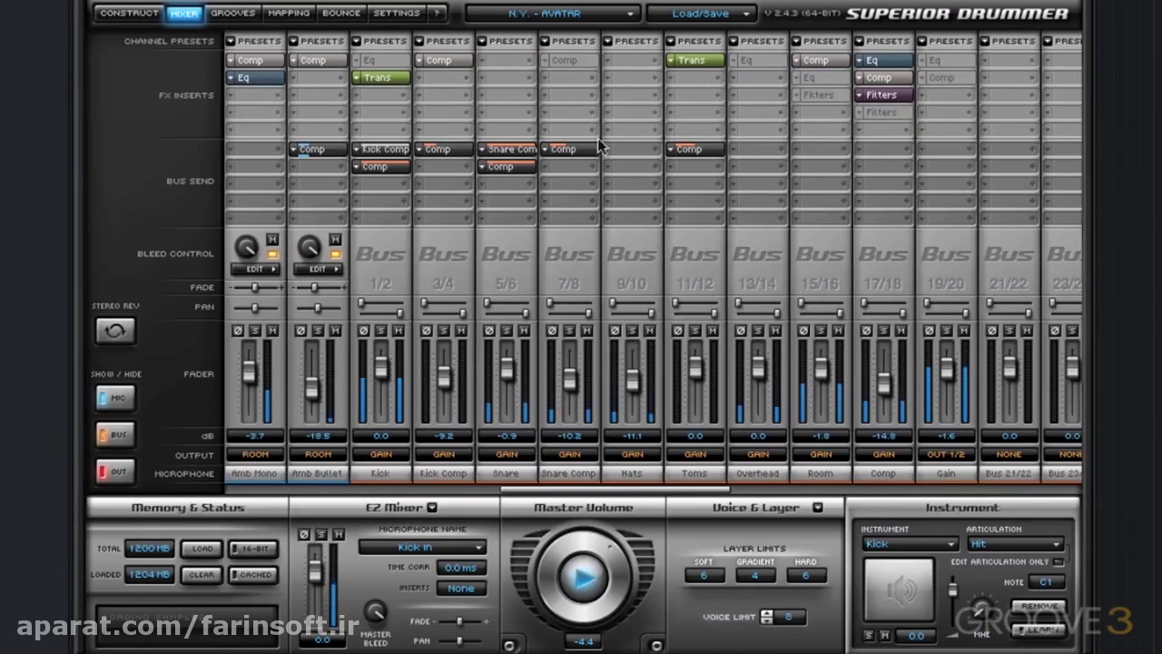
click(253, 77)
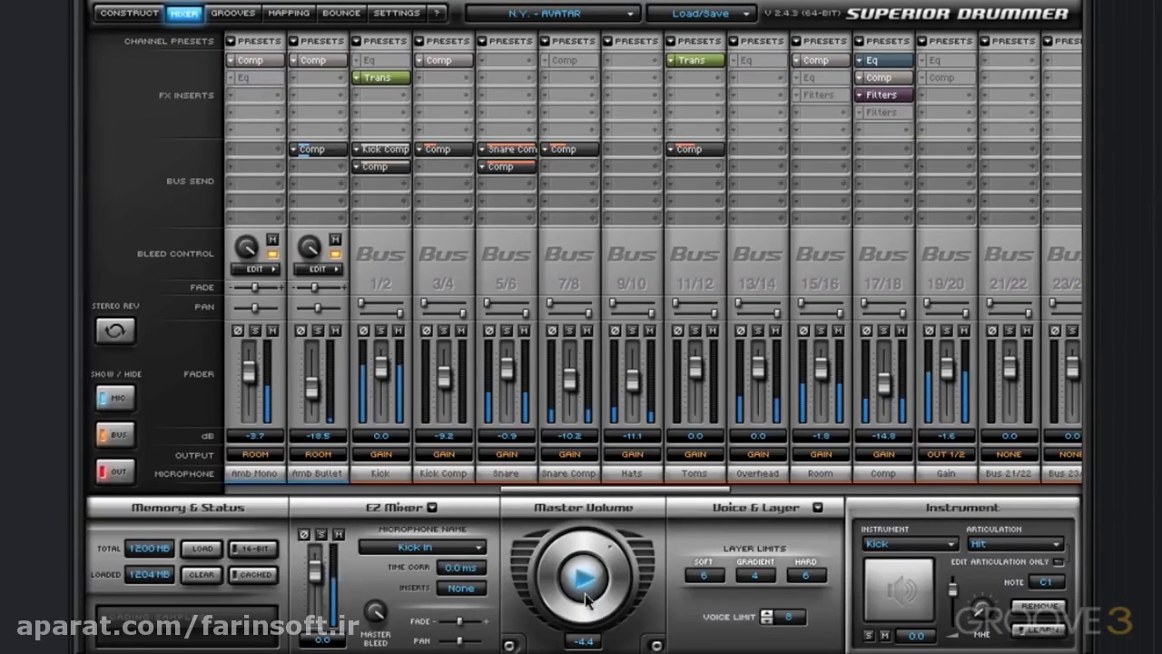
drag(642, 492, 683, 492)
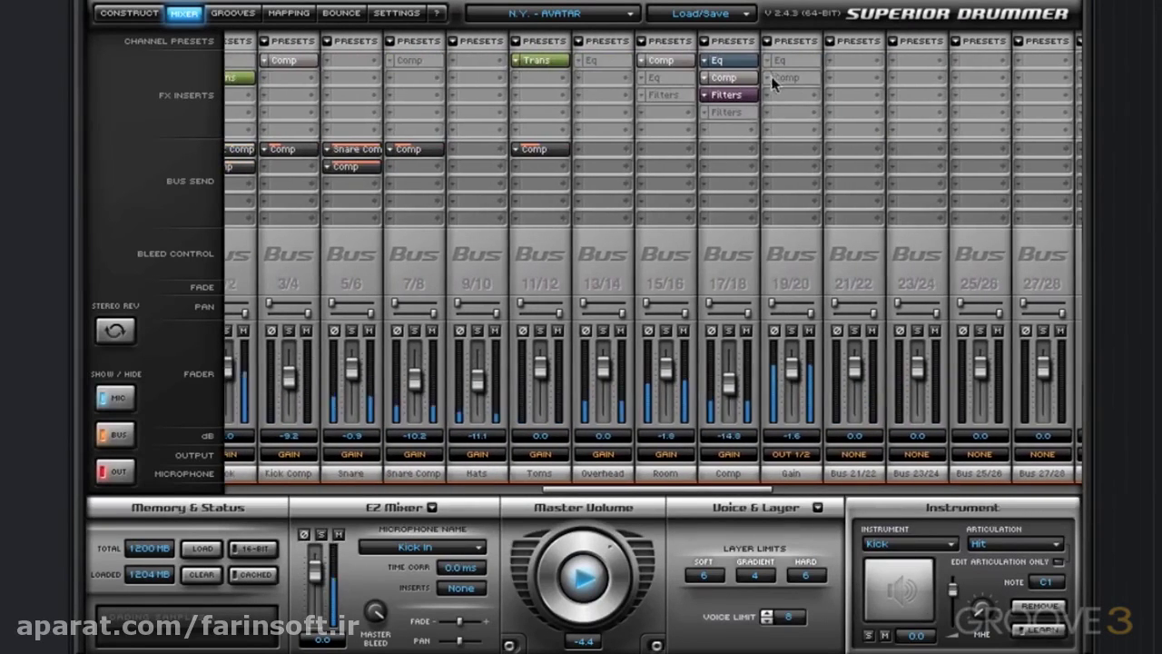
Step: Reload the Big Rock combined preset from the Big Drums Pack, including all instrument and mixer settings
click(740, 12)
mouse_move(749, 36)
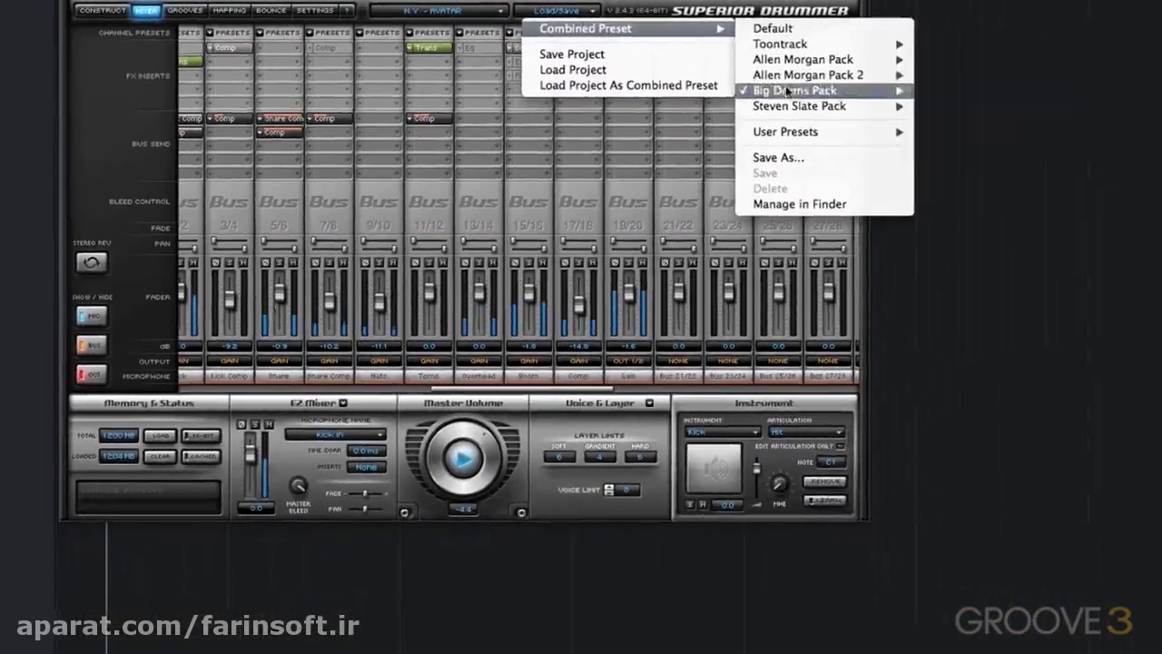
mouse_move(899, 90)
click(940, 88)
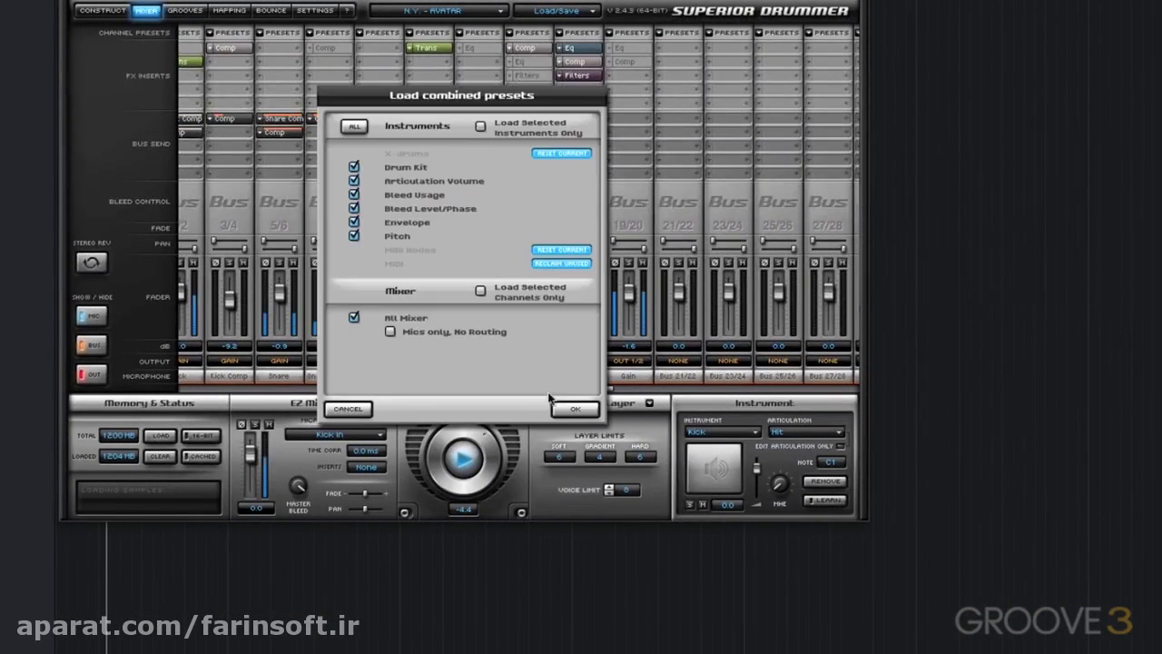
click(561, 400)
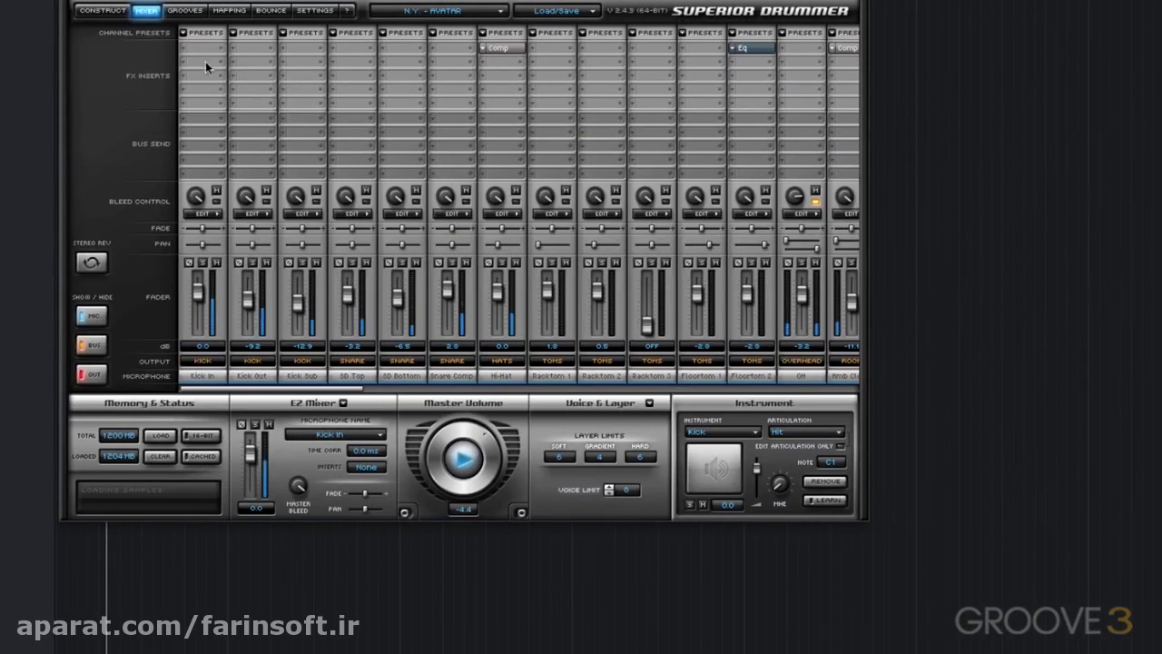
Step: Replace the kick drum with the 14x24" GMS Double Headed, Coated model in the kit view
click(111, 10)
right_click(319, 271)
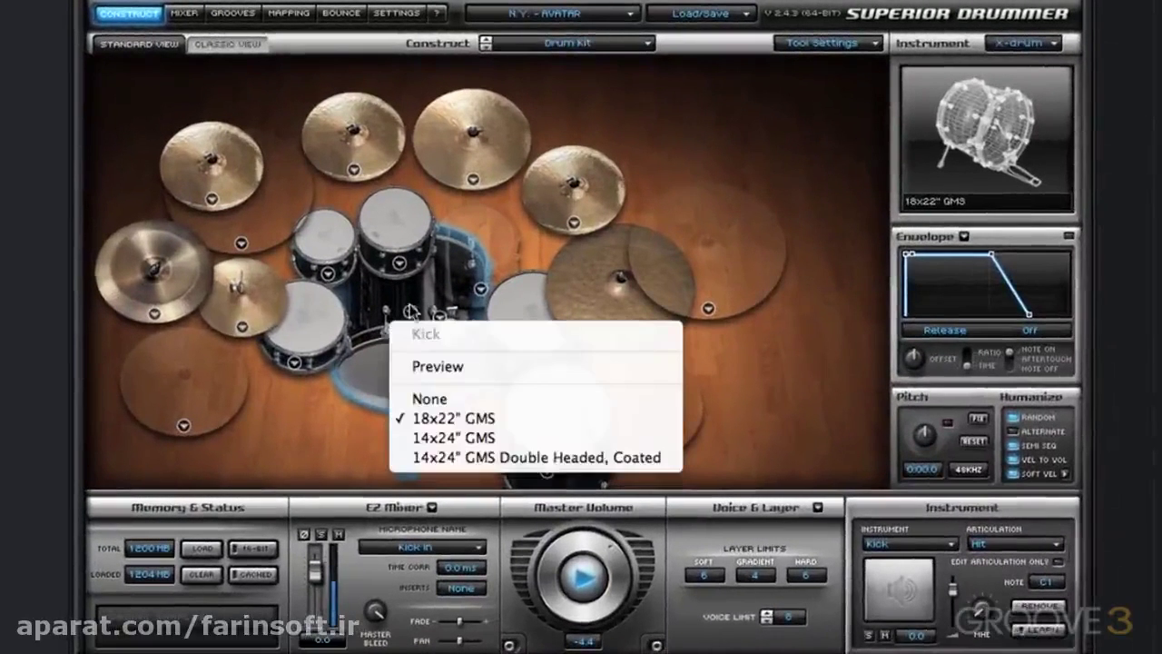
click(329, 387)
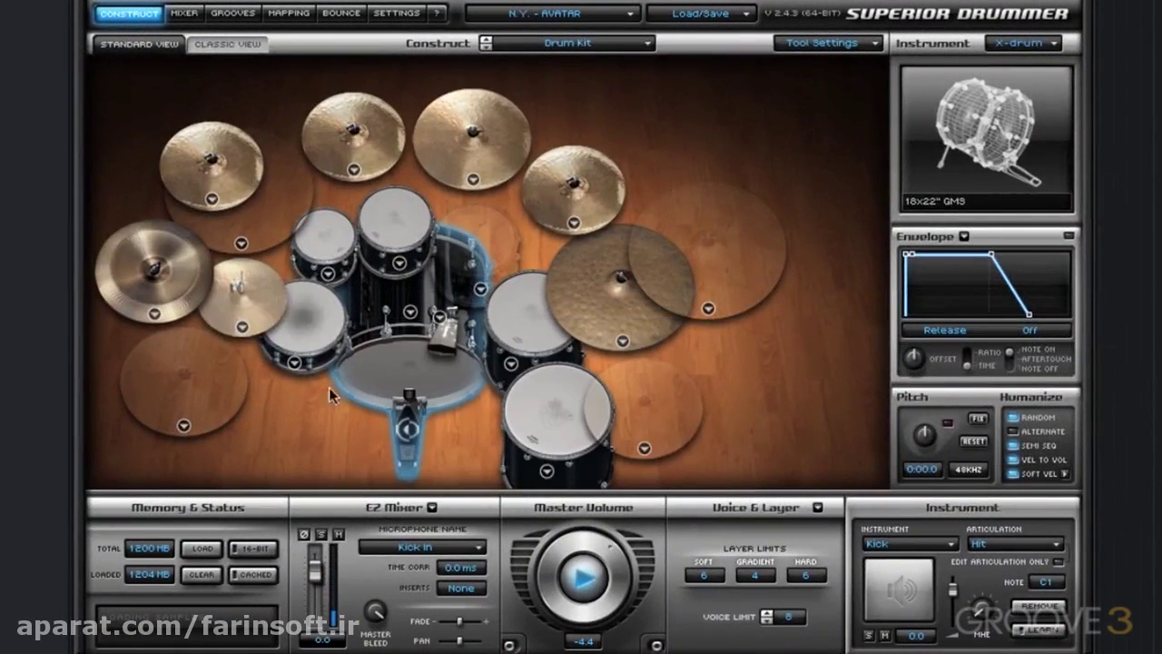
click(409, 313)
click(473, 459)
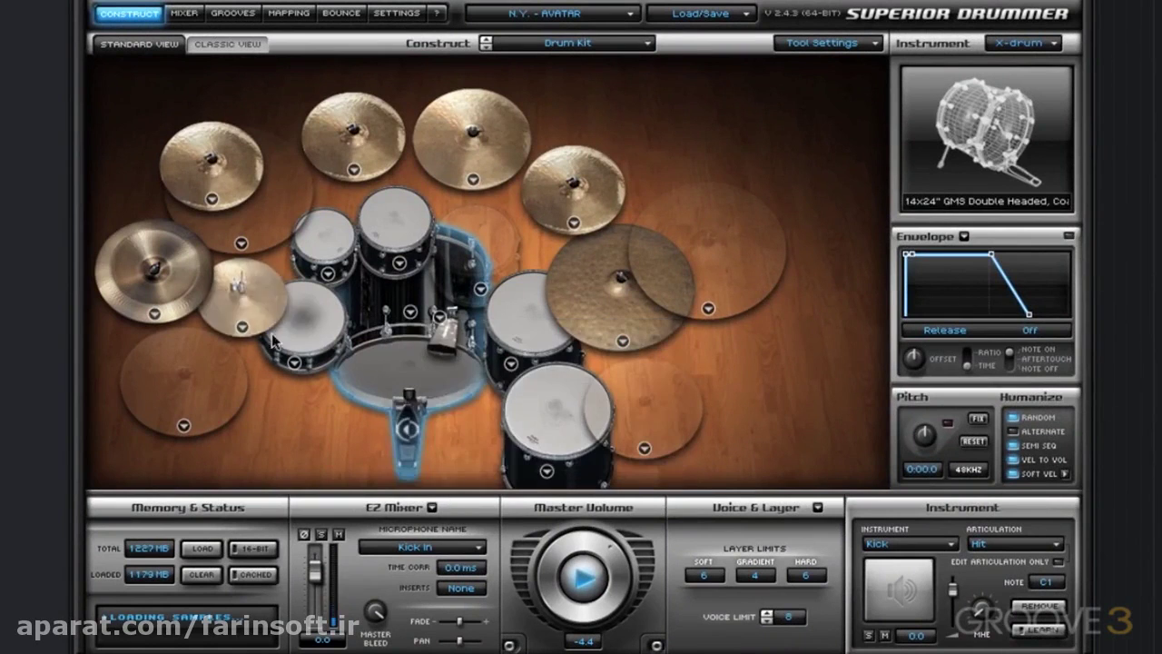
Step: Choose different models for the kit's snare drum and hi-hat
click(295, 365)
click(372, 539)
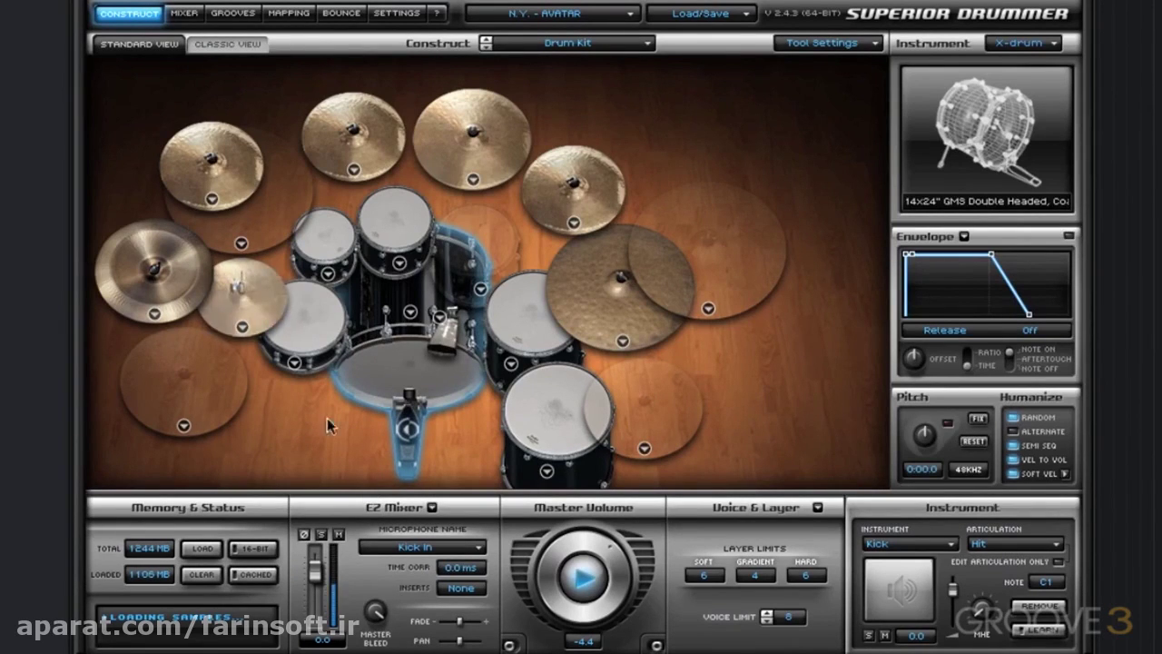
click(249, 325)
click(309, 459)
Step: Set the mixer faders to Amb Close -5.5, Amb Mid -6.5, Amb Far -18.5, Amb Mono and Amb Bullet -15.7 dB, and stop playback
click(191, 12)
drag(356, 489, 540, 503)
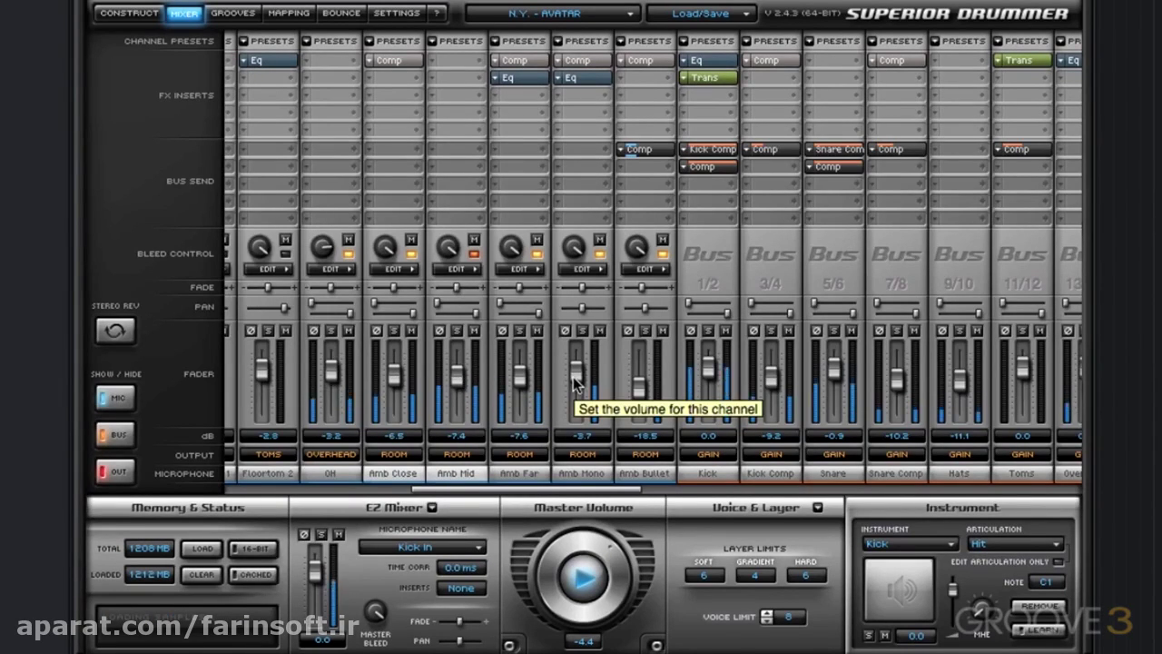
drag(579, 384, 517, 410)
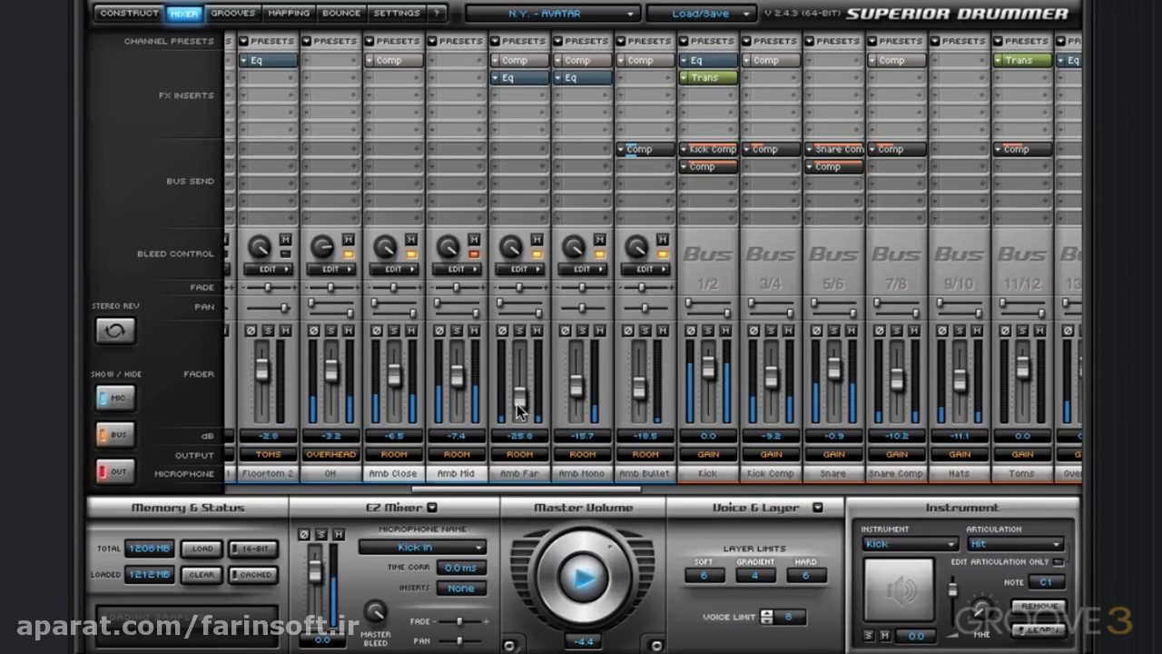
drag(456, 383, 457, 378)
drag(522, 398, 525, 391)
drag(457, 372, 458, 376)
mouse_move(639, 389)
mouse_down()
mouse_move(641, 423)
mouse_move(641, 400)
mouse_up()
click(572, 588)
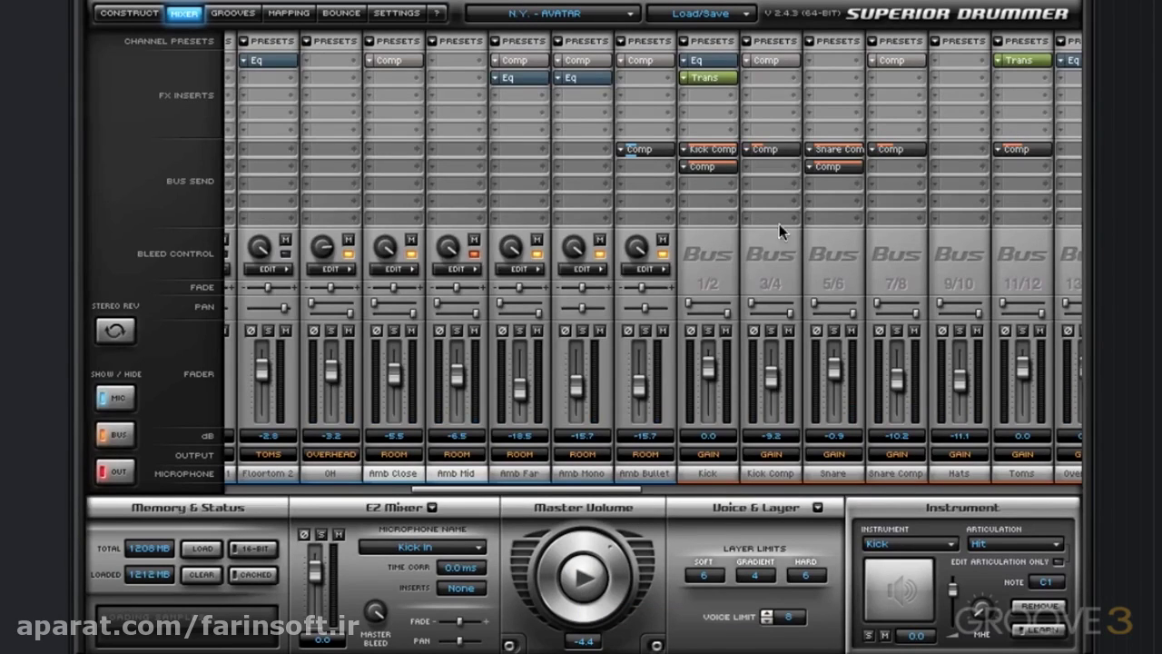
Step: Restart playback and set the Amb Bullet channel's send to the Comp bus to 0.0 dB
drag(567, 497, 627, 498)
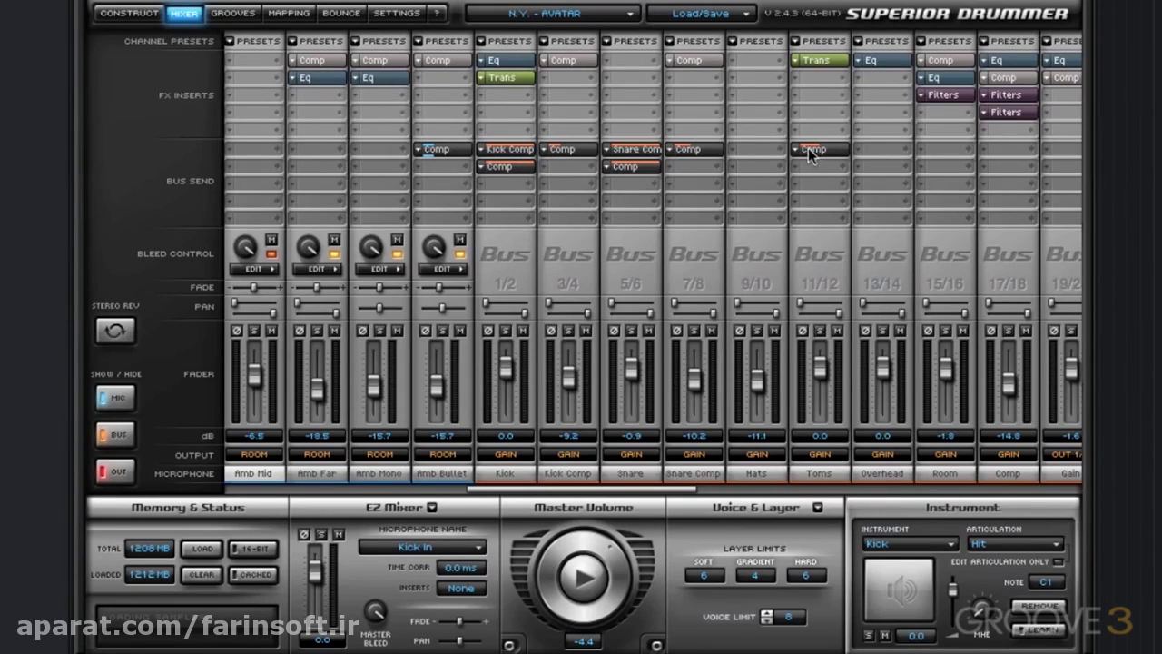
click(597, 609)
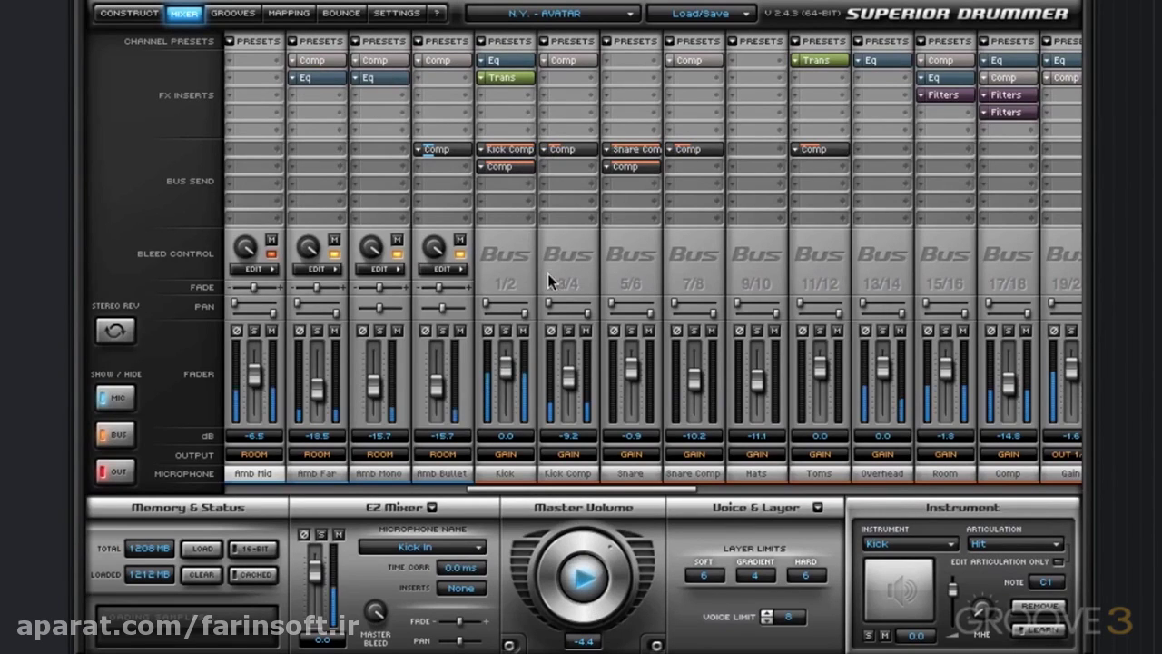
click(495, 151)
drag(532, 238, 531, 211)
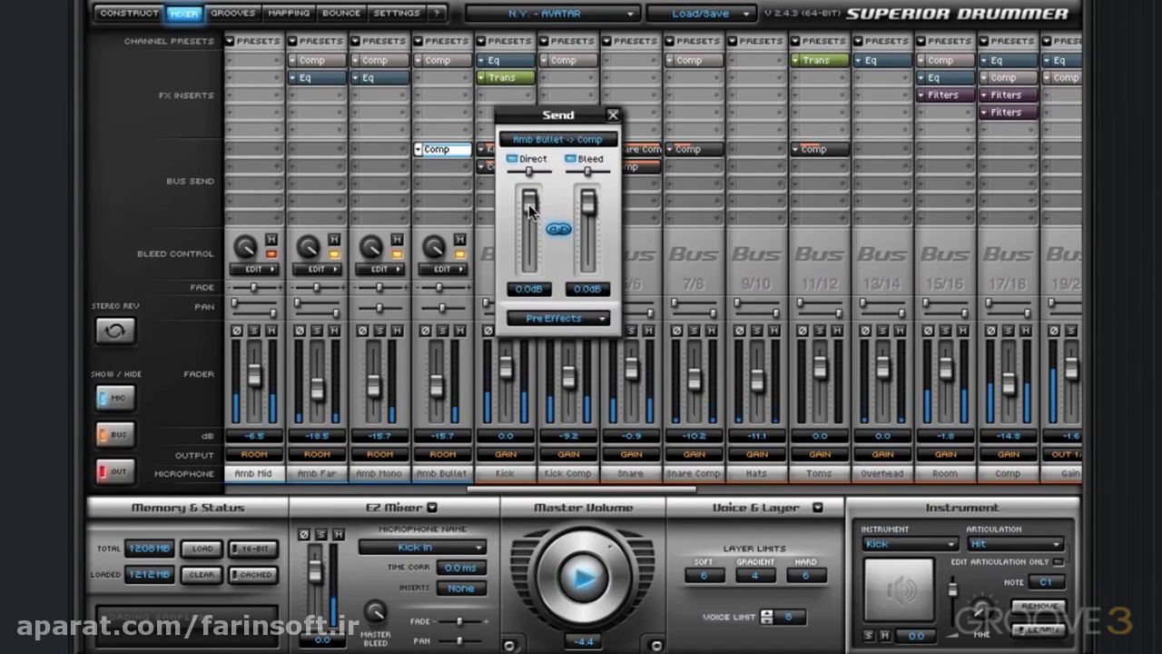
click(613, 115)
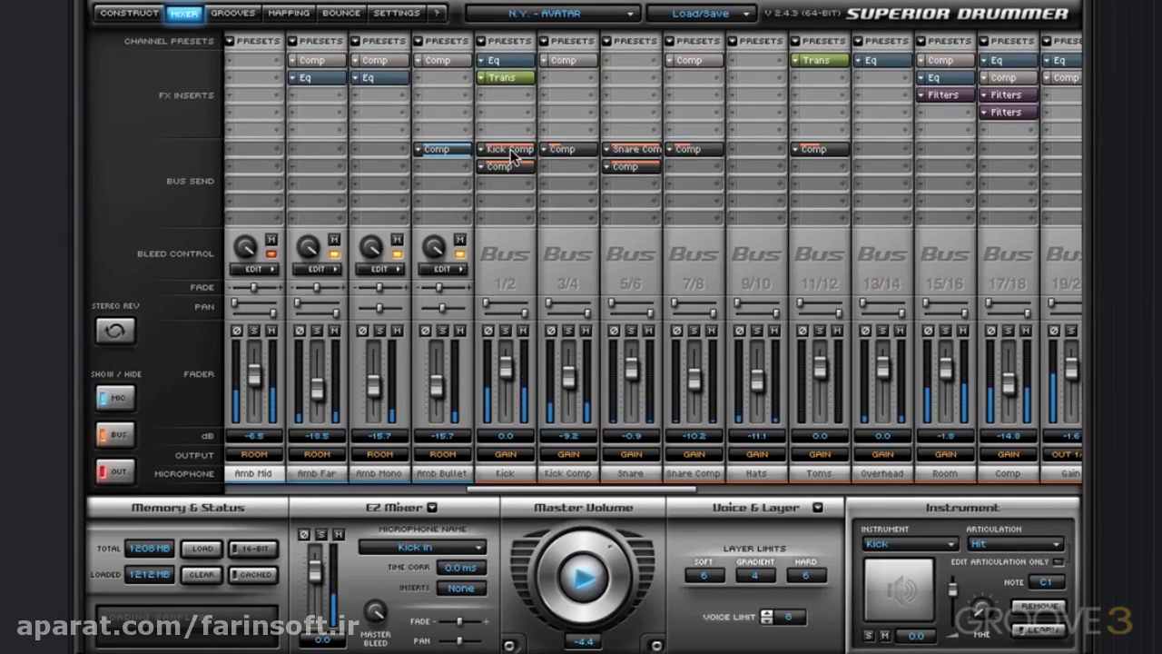
Step: Adjust the Kick bus send to Kick Comp and set the Kick Comp bus send to Comp to 0.0 dB
click(510, 149)
drag(618, 200, 680, 187)
click(675, 115)
click(563, 149)
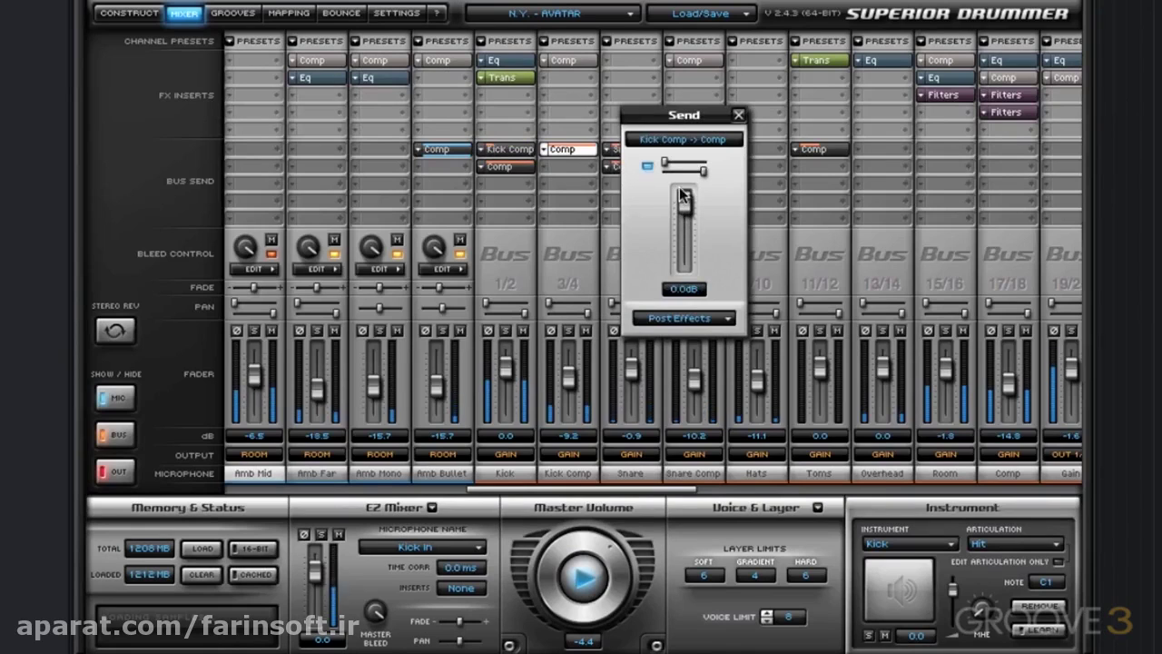
click(739, 115)
Step: Set the Snare Comp bus send to the Comp bus to about -14.5 dB
click(693, 151)
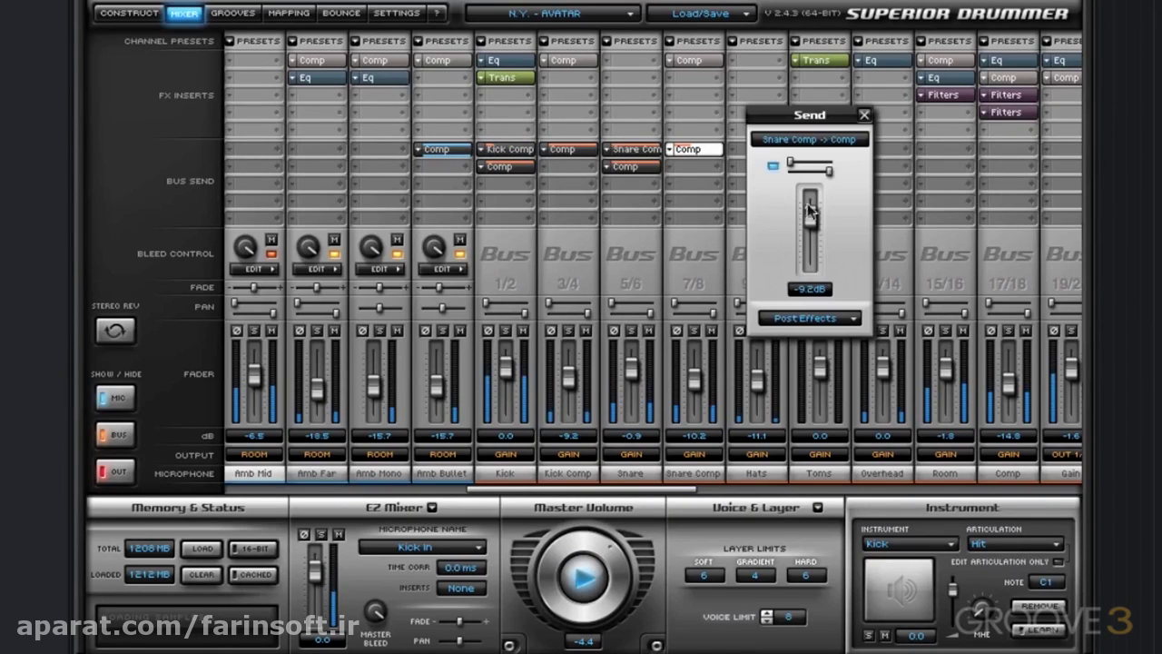
drag(816, 211, 812, 225)
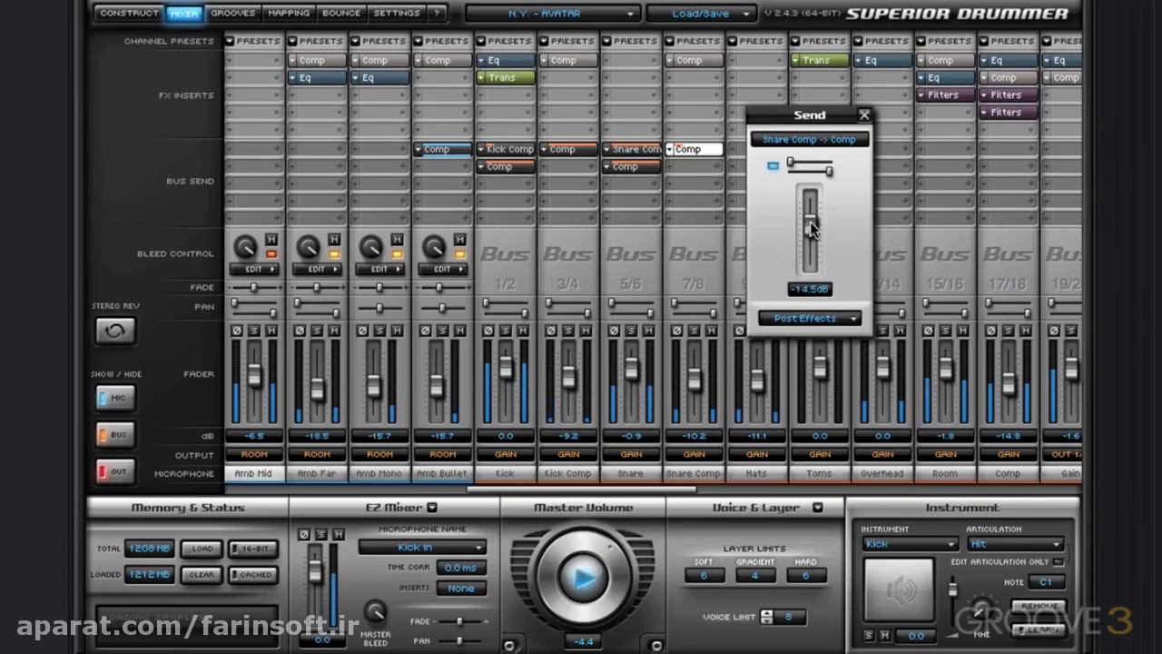
Step: Check the Toms bus send to the Comp bus and close its send settings
click(865, 115)
click(838, 151)
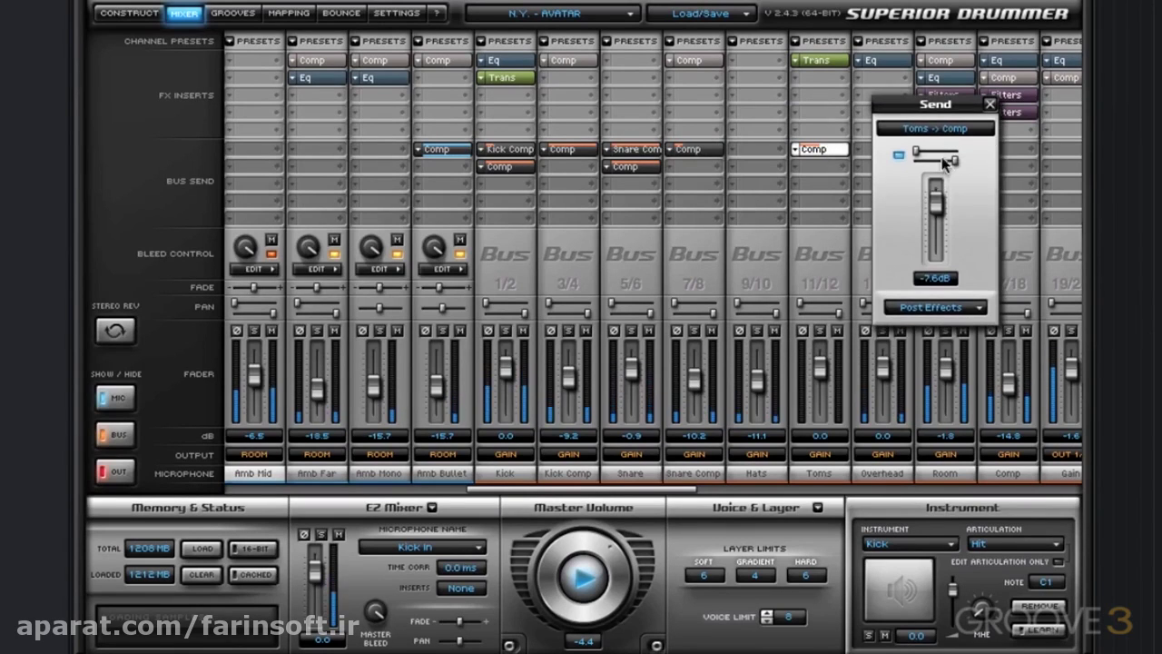
click(991, 105)
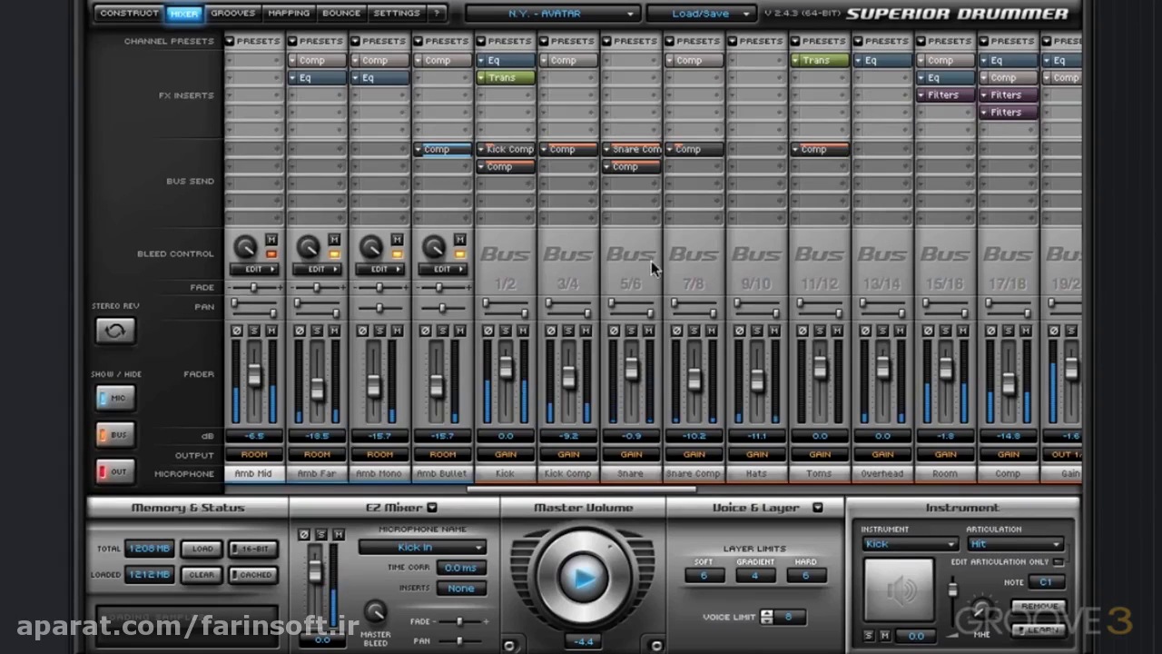
Step: Compare the mix with Amb Bullet muted and unmuted, and set the Amb Bullet fader to -24.9 dB
click(461, 331)
click(460, 331)
drag(436, 386, 438, 395)
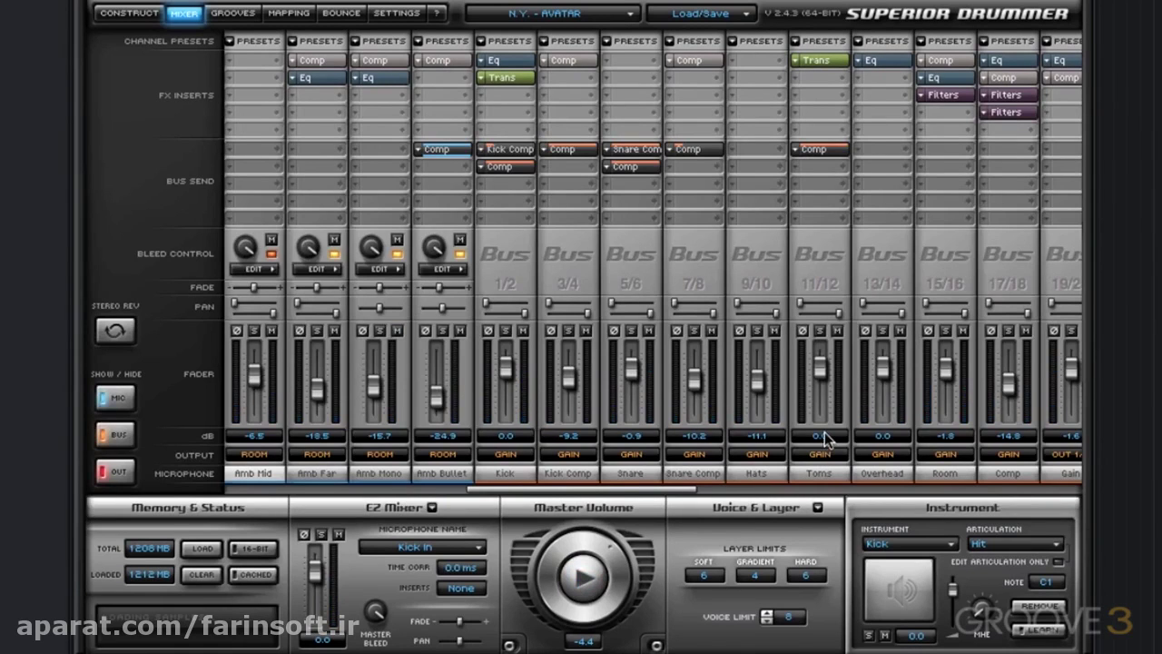
Step: Start the groove playback and set the Amb Far fader to -11.1 dB
click(582, 578)
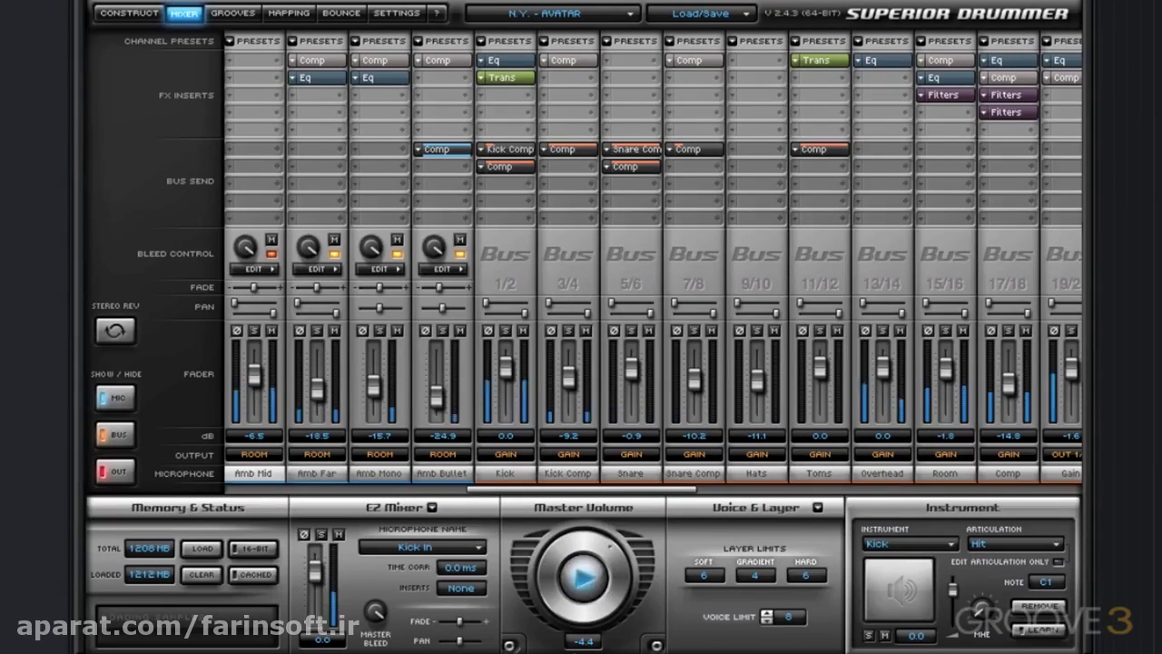
drag(553, 495, 413, 498)
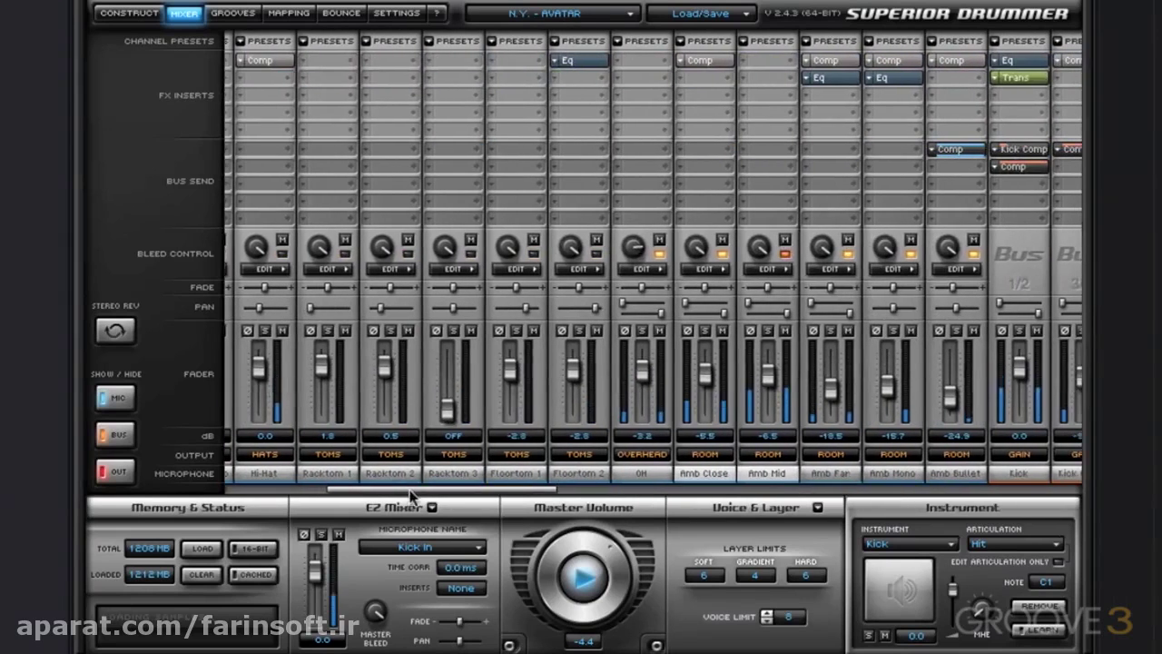
drag(834, 396, 834, 391)
Step: Mute and unmute the Amb Mid and Amb Mono channels in turn to compare the room sound during playback
click(785, 331)
click(787, 331)
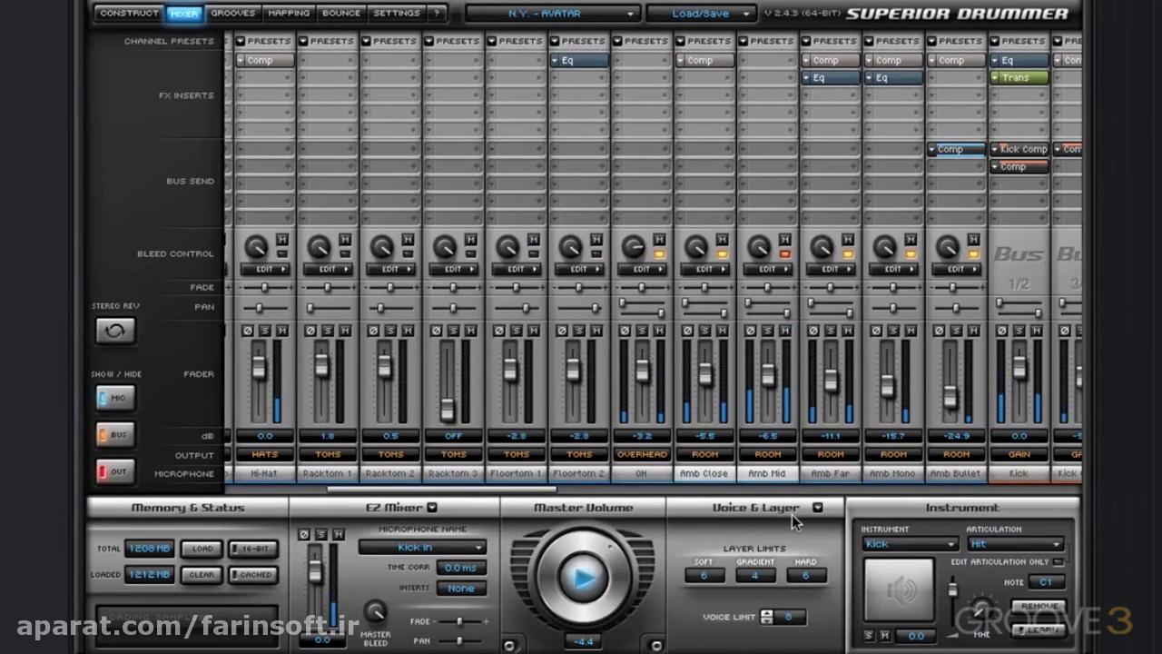
click(779, 473)
click(788, 331)
click(787, 331)
click(912, 331)
click(916, 332)
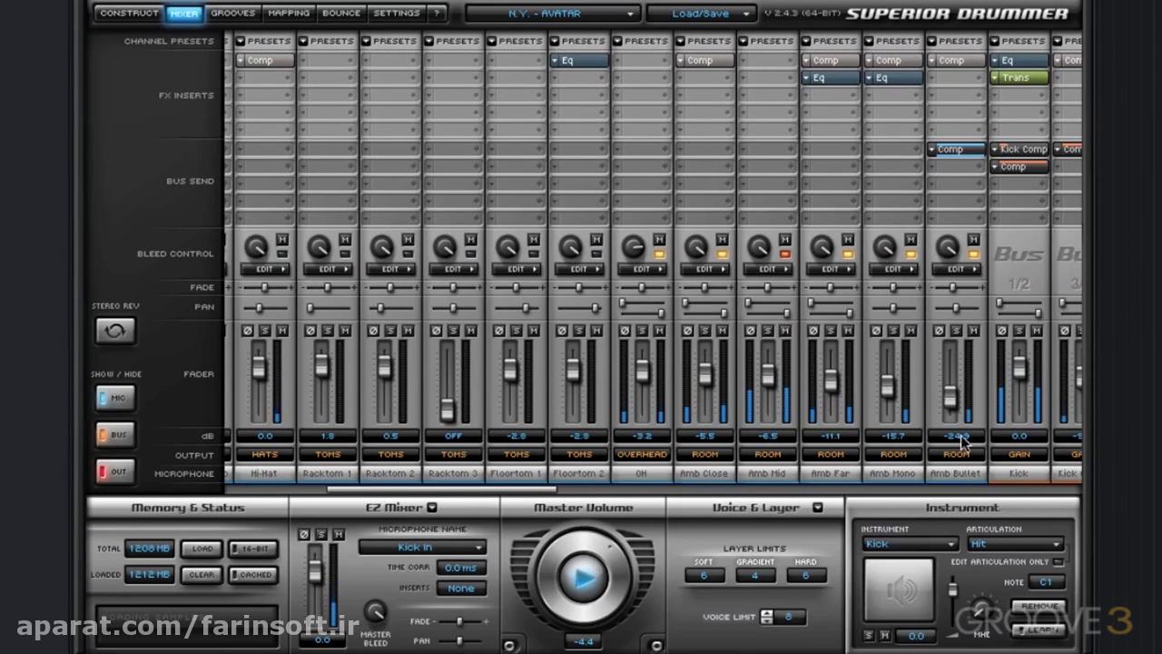
Step: Set the Amb Bullet channel's linked direct and bleed sends to the Comp bus to -4.2 dB
drag(544, 490, 628, 494)
click(661, 151)
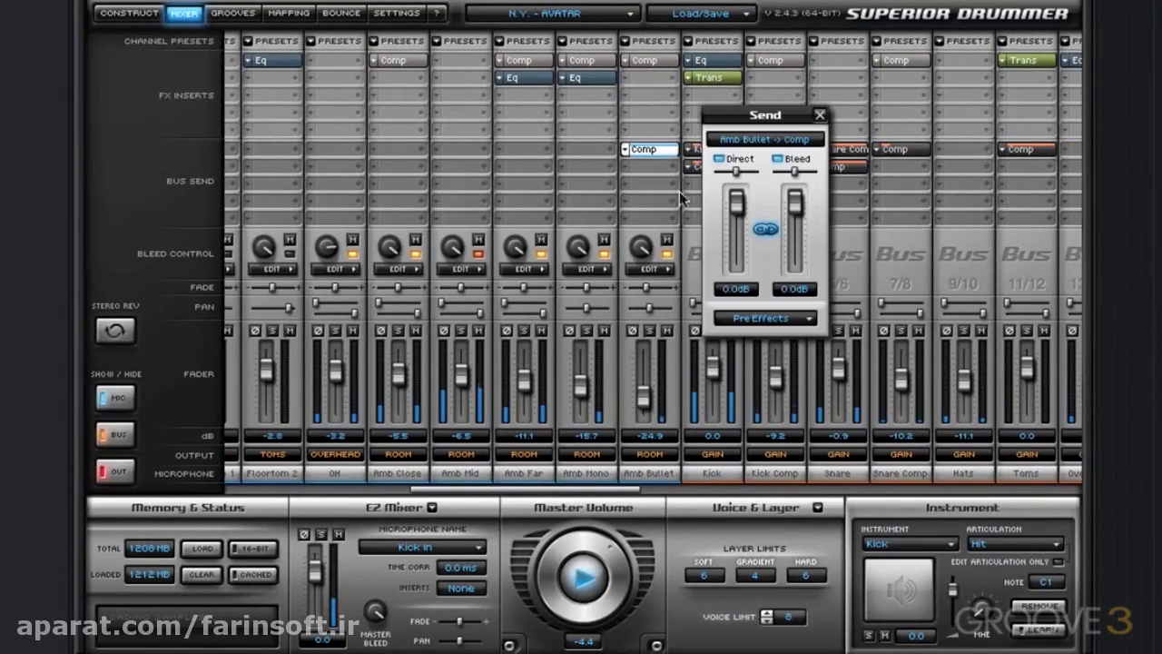
drag(737, 192, 738, 208)
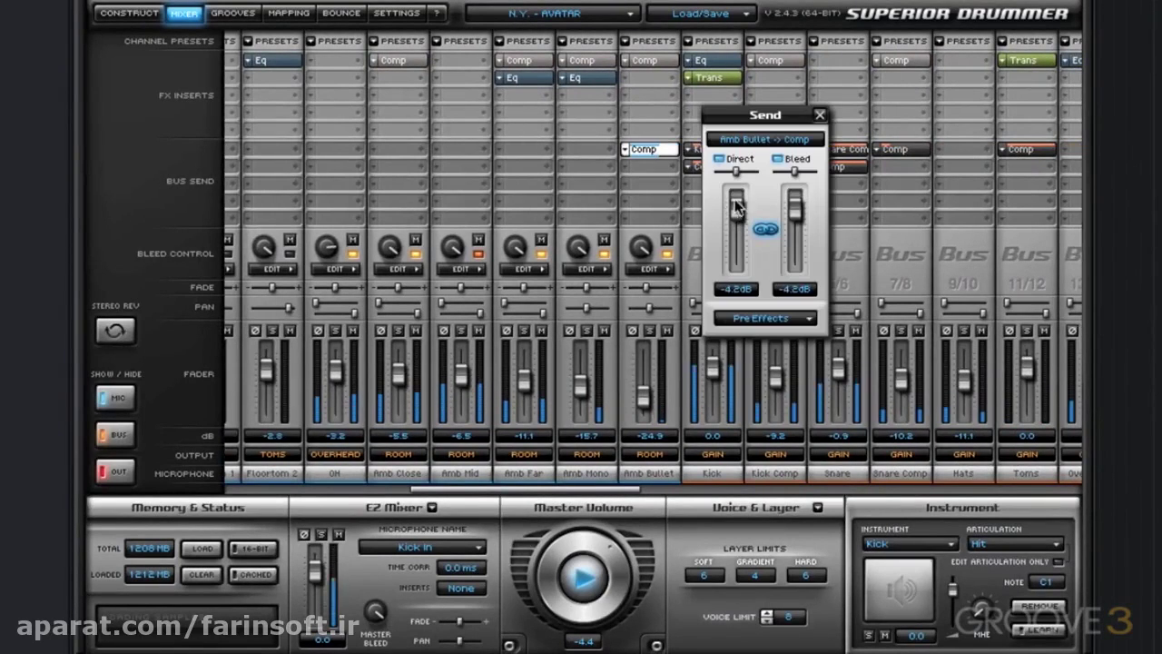
click(820, 115)
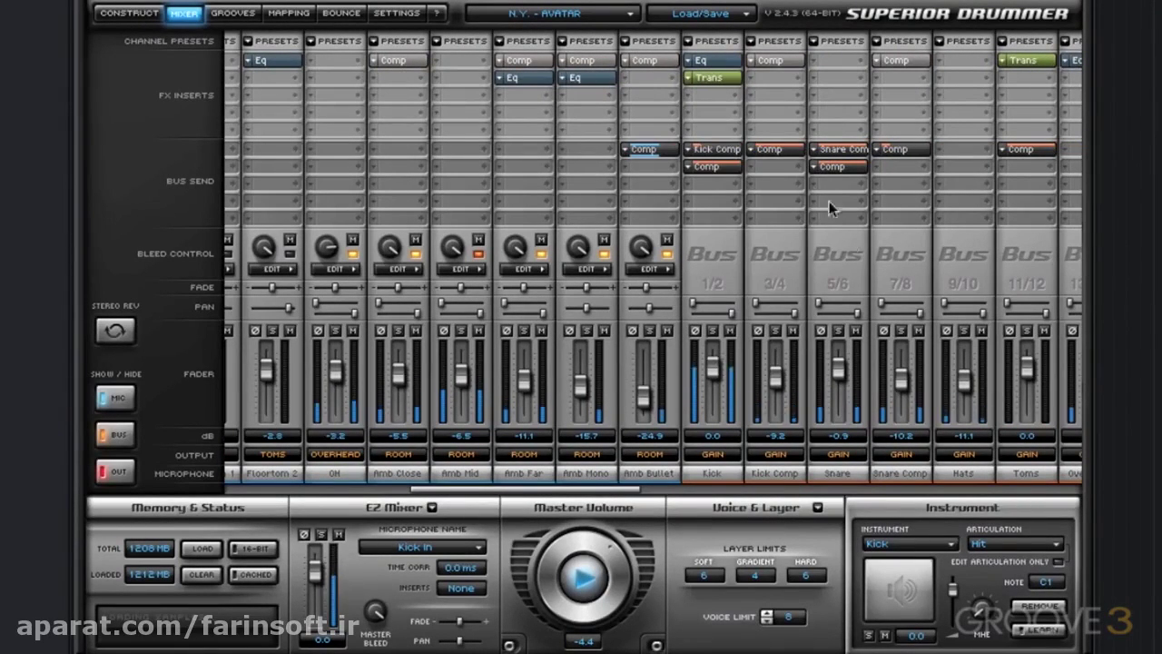
Step: Adjust the Kick bus send to Kick Comp and stop the groove playback
click(715, 148)
drag(828, 198, 827, 212)
click(883, 115)
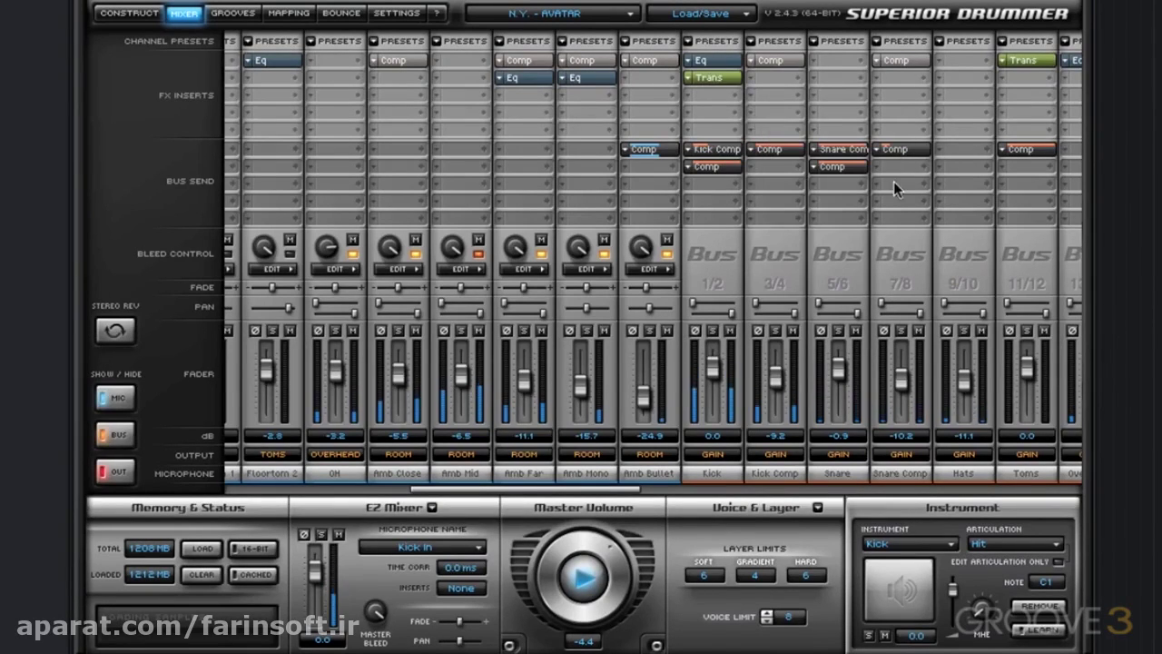
click(569, 574)
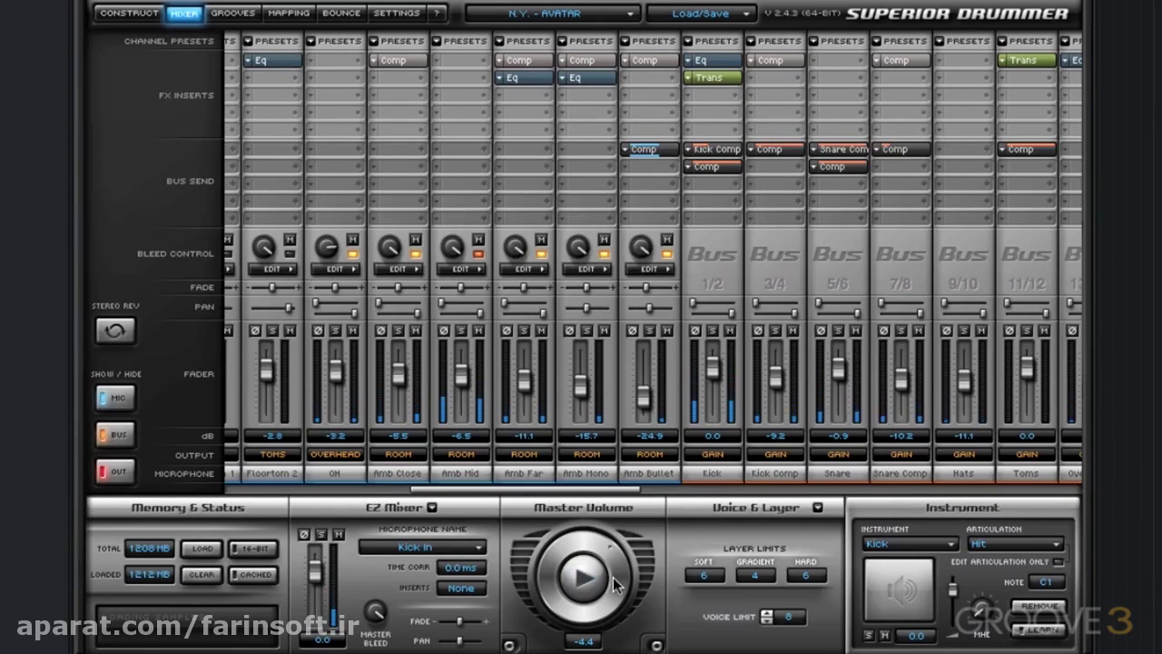
Step: Save the current setup as a combined user preset named "Big Rock Bullet"
click(699, 13)
mouse_move(753, 36)
mouse_move(986, 308)
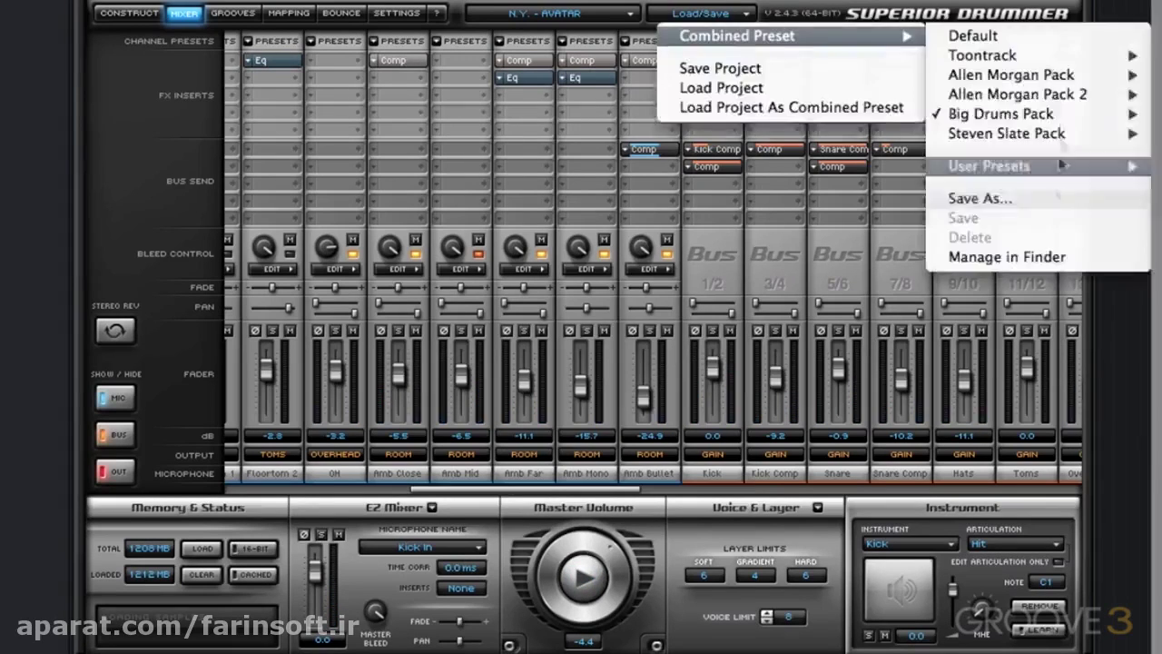
click(947, 340)
text(Big Rock Bullet)
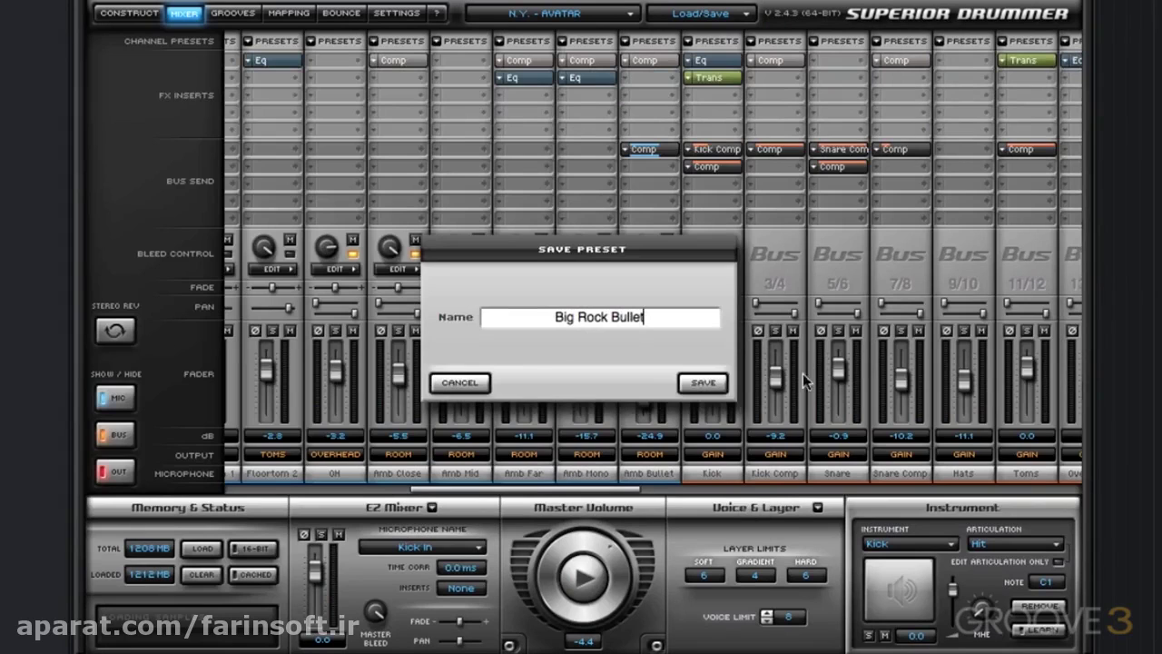
click(696, 384)
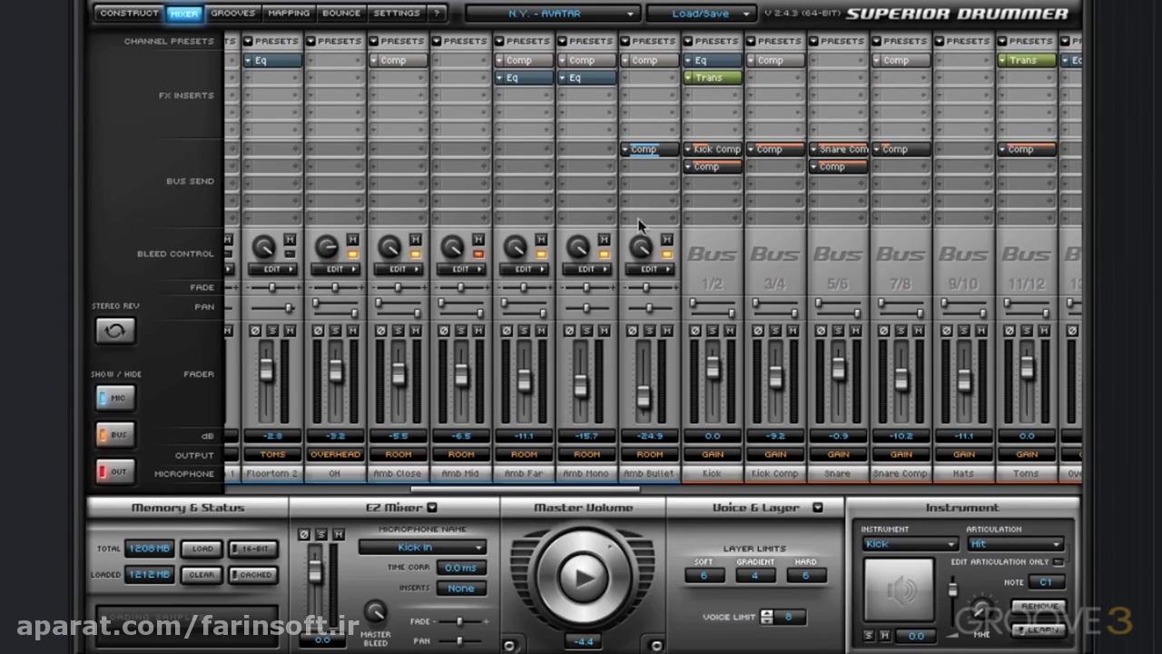
Step: Set the Amb Bullet sends to the Comp bus to -2.8 dB and the Amb Bullet fader to -17.5 dB
click(653, 156)
drag(742, 228, 741, 223)
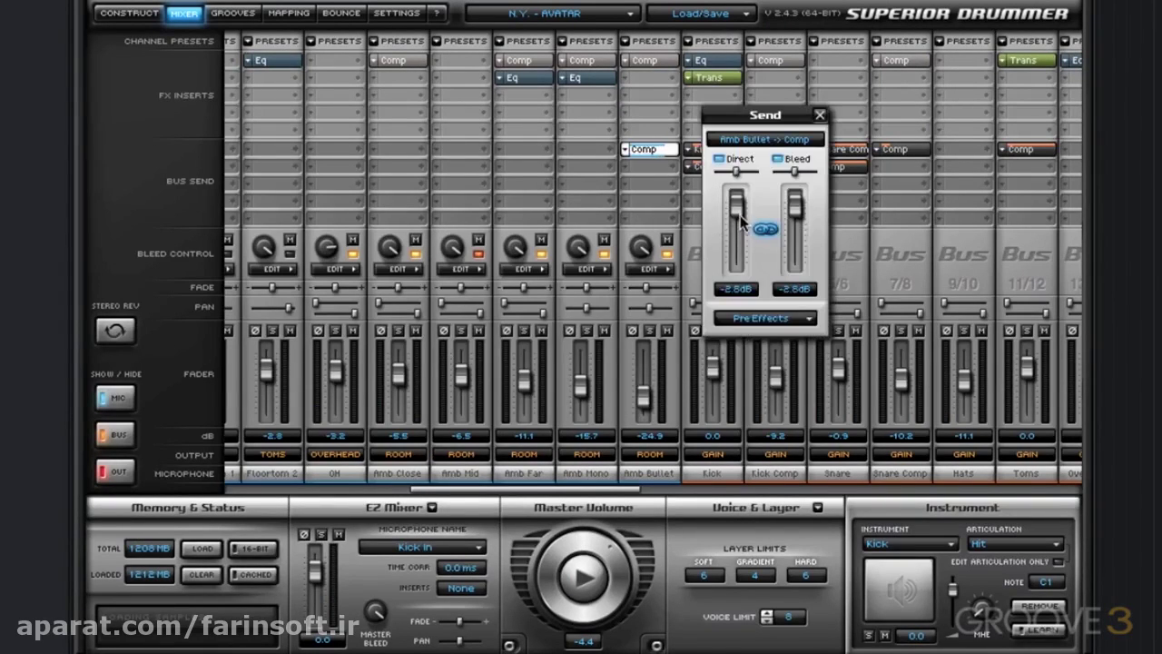
click(821, 117)
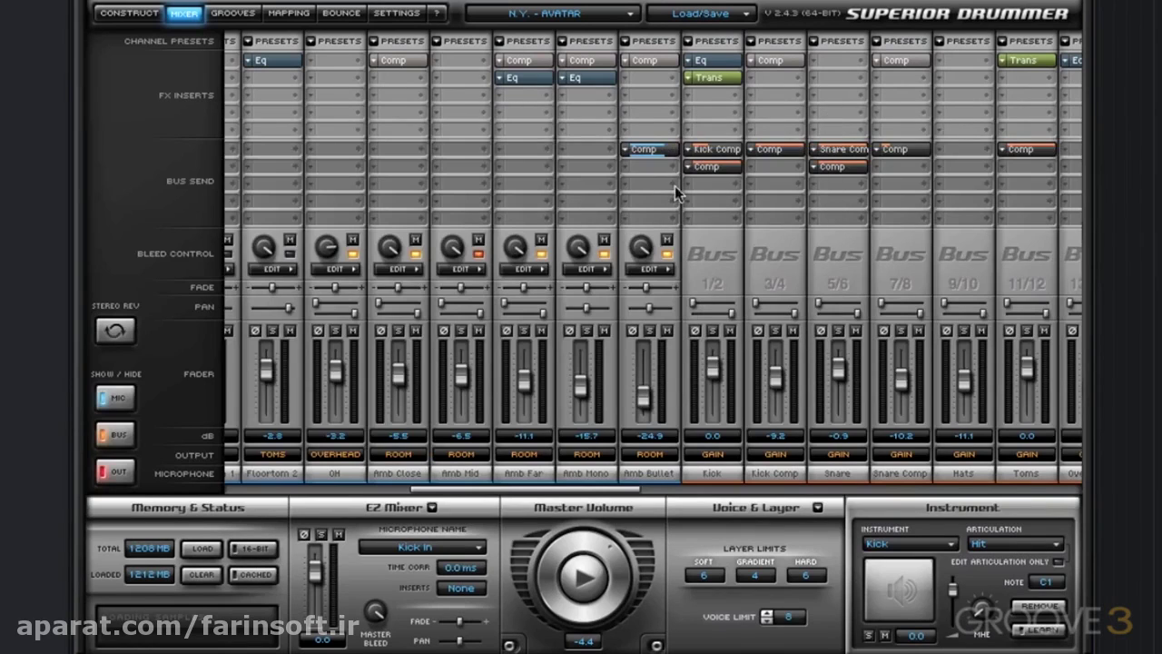
drag(649, 406, 647, 397)
Step: Audition Amb Bullet muted and soloed during playback, and set the Amb Far fader to -7.4 dB and Amb Mono to -11.1 dB
click(578, 595)
click(667, 330)
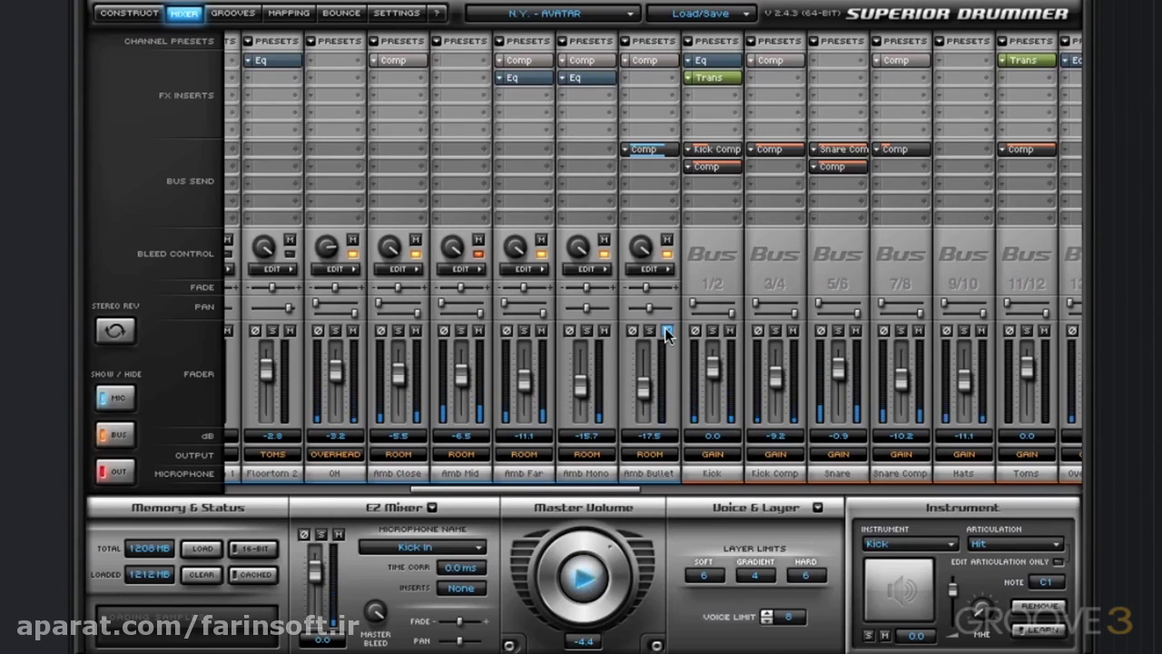
click(665, 329)
click(650, 332)
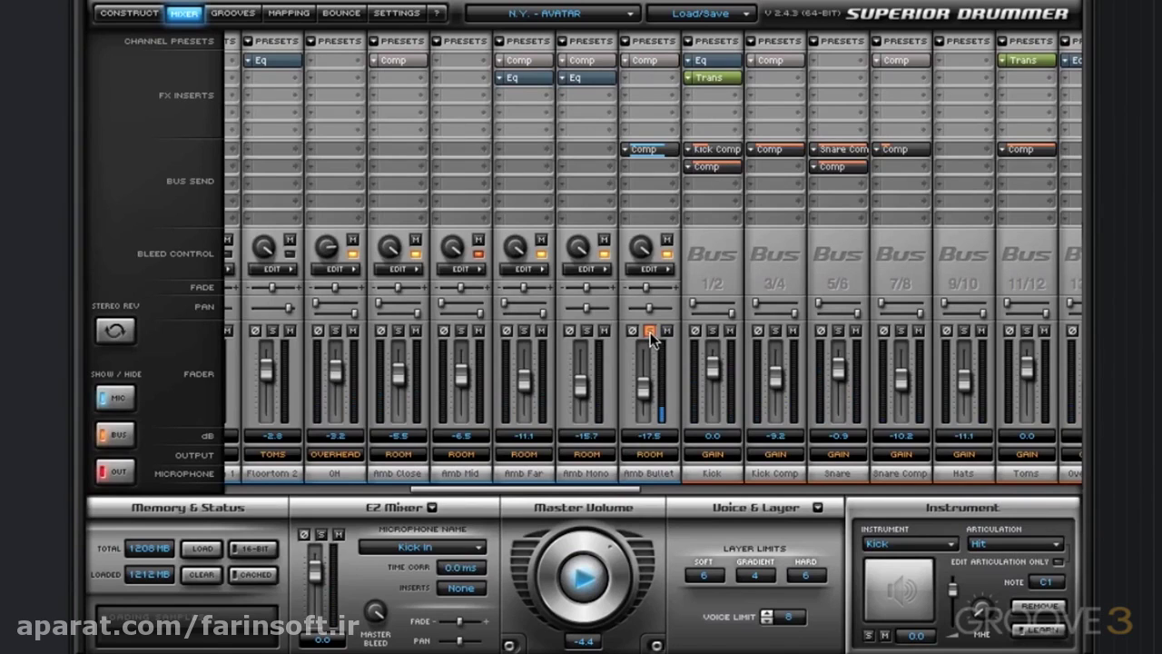
click(650, 332)
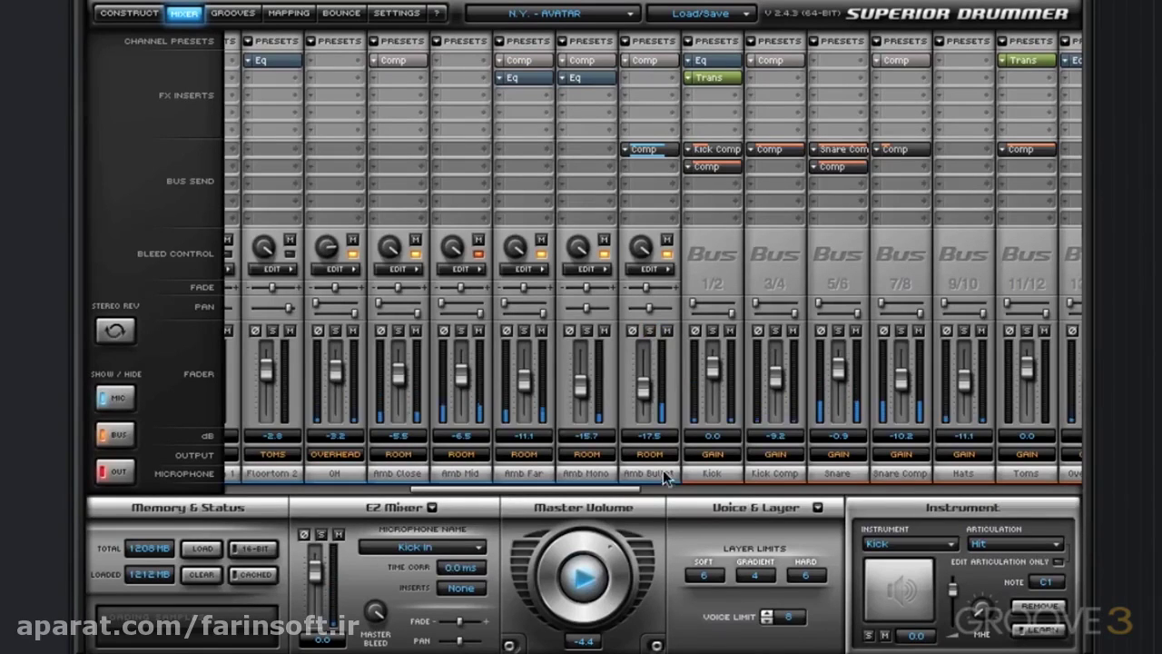
drag(584, 397, 584, 391)
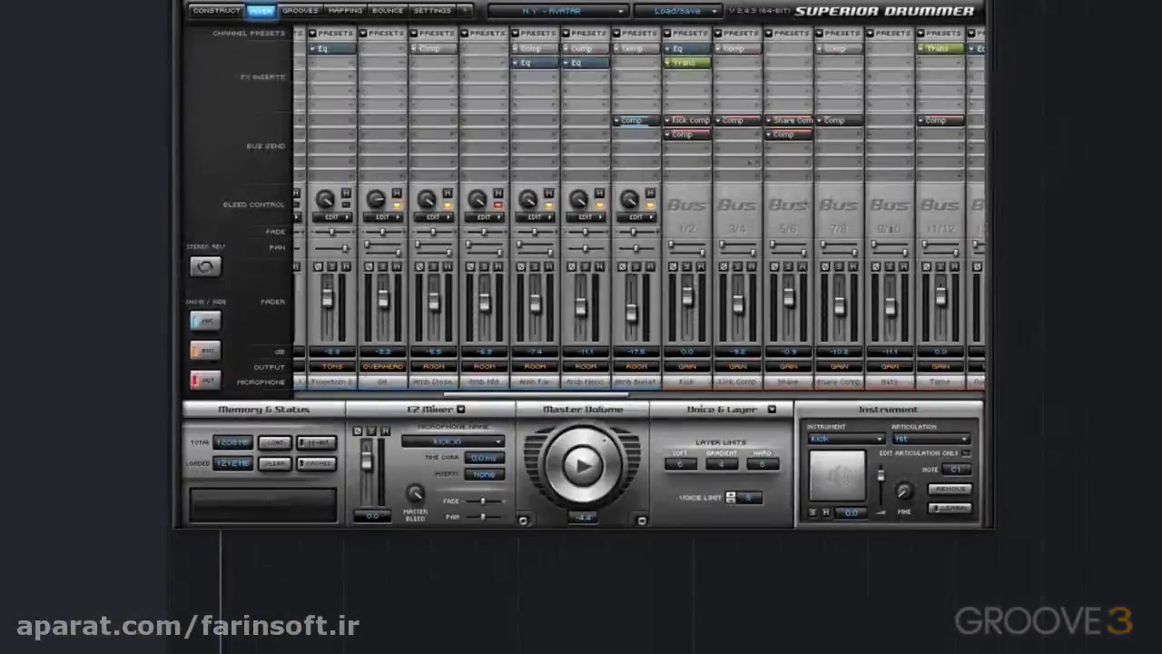
Step: Load the Natural Roomy combined preset from the Big Drums Pack with its instrument options but without the mixer
click(692, 12)
mouse_move(711, 34)
mouse_move(961, 94)
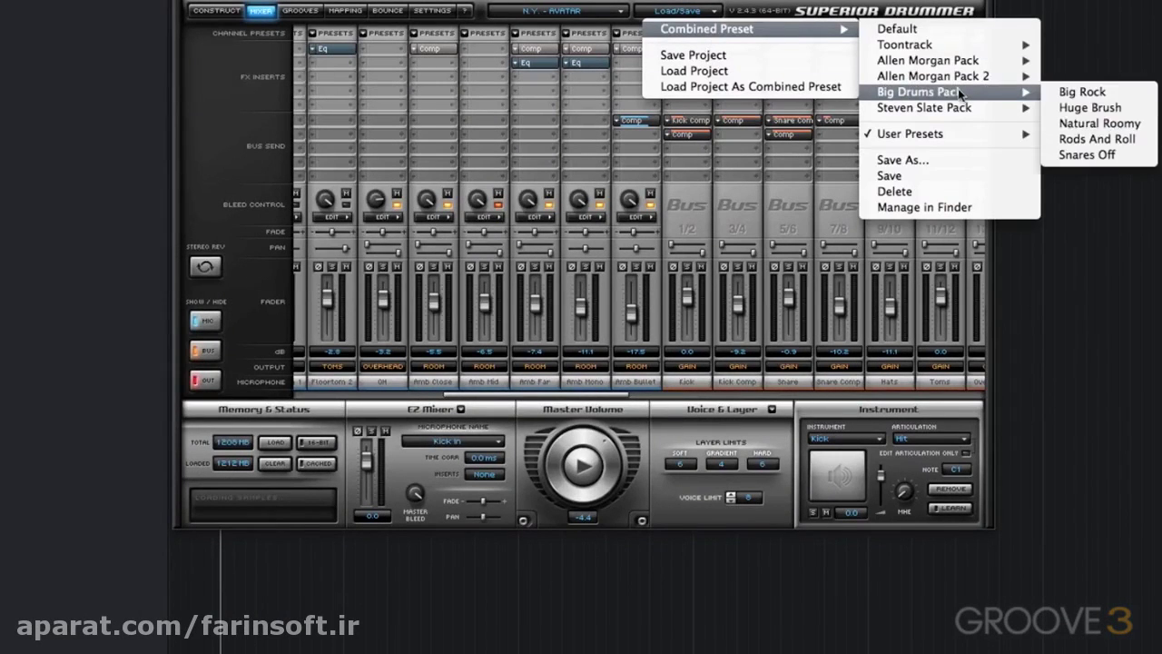
click(1098, 123)
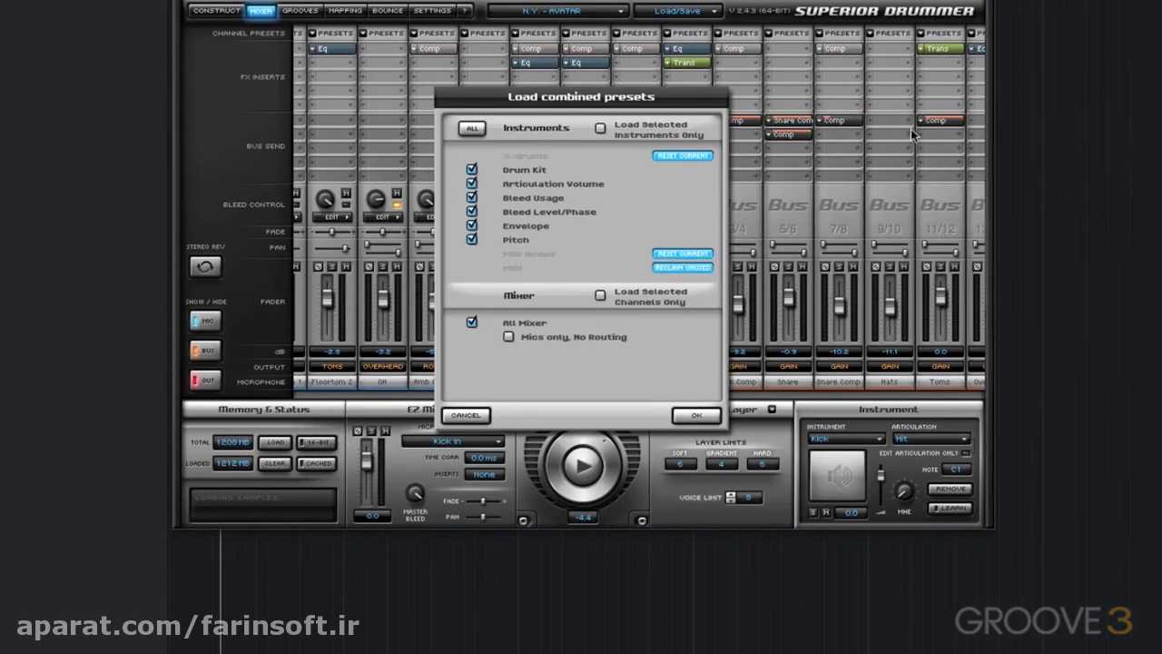
click(472, 129)
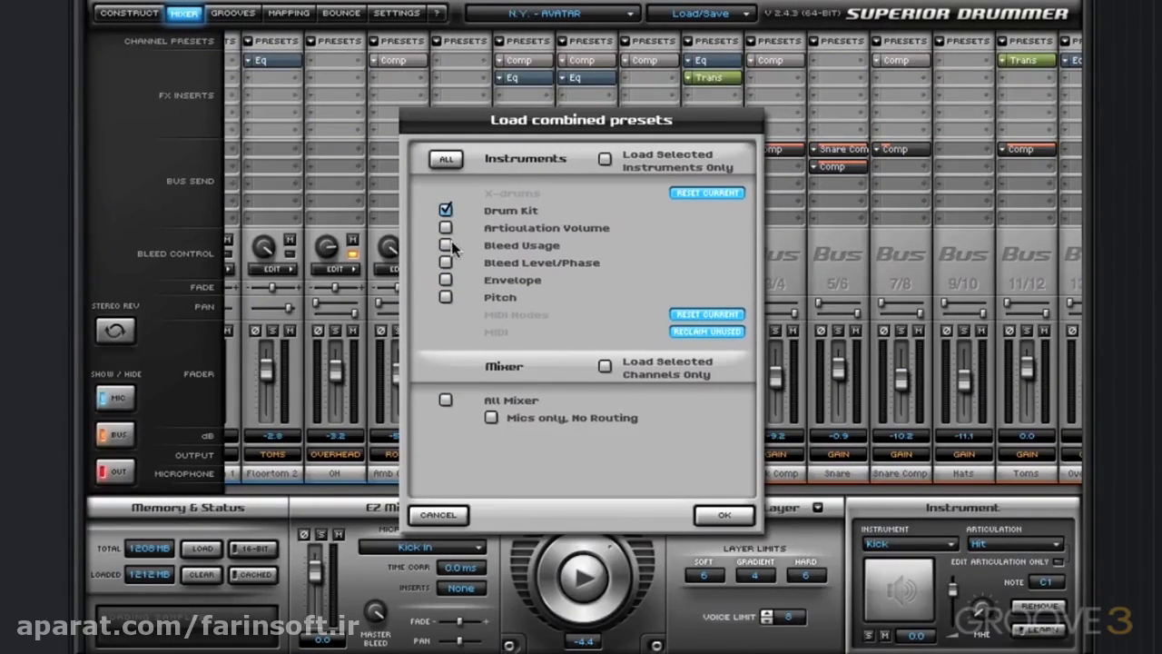
click(446, 160)
click(724, 515)
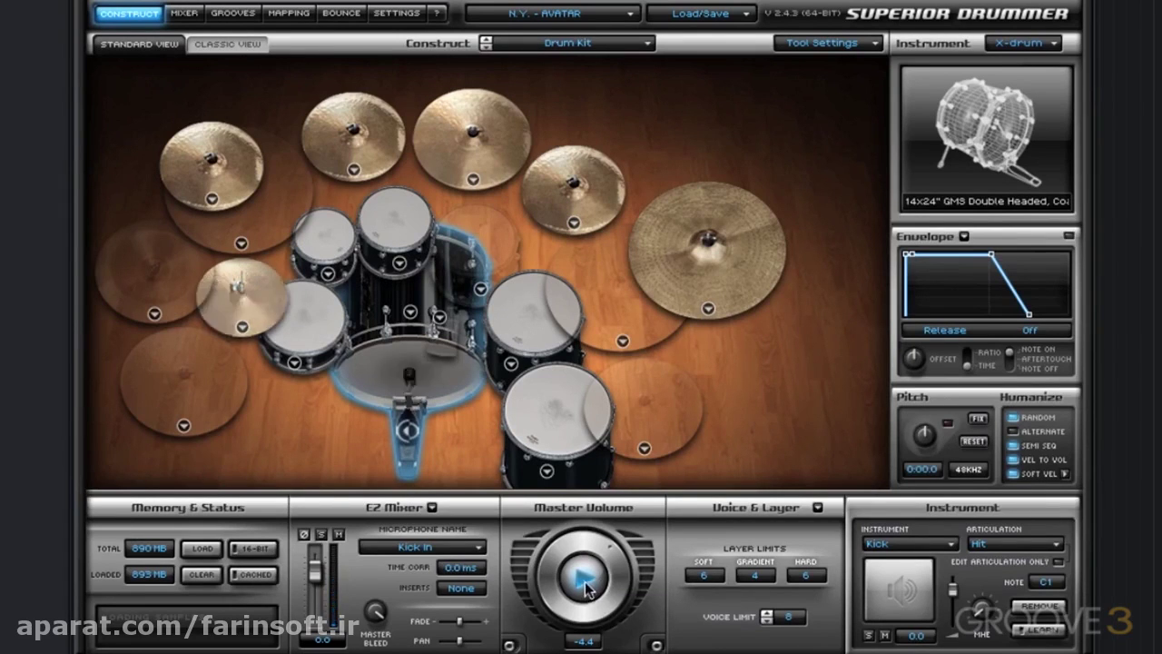
Step: Stop playback and load the Big Drums Pack preset Rods And Roll with all instrument options cleared and only "Mics only, No Routing" enabled
click(614, 582)
click(717, 10)
mouse_move(761, 41)
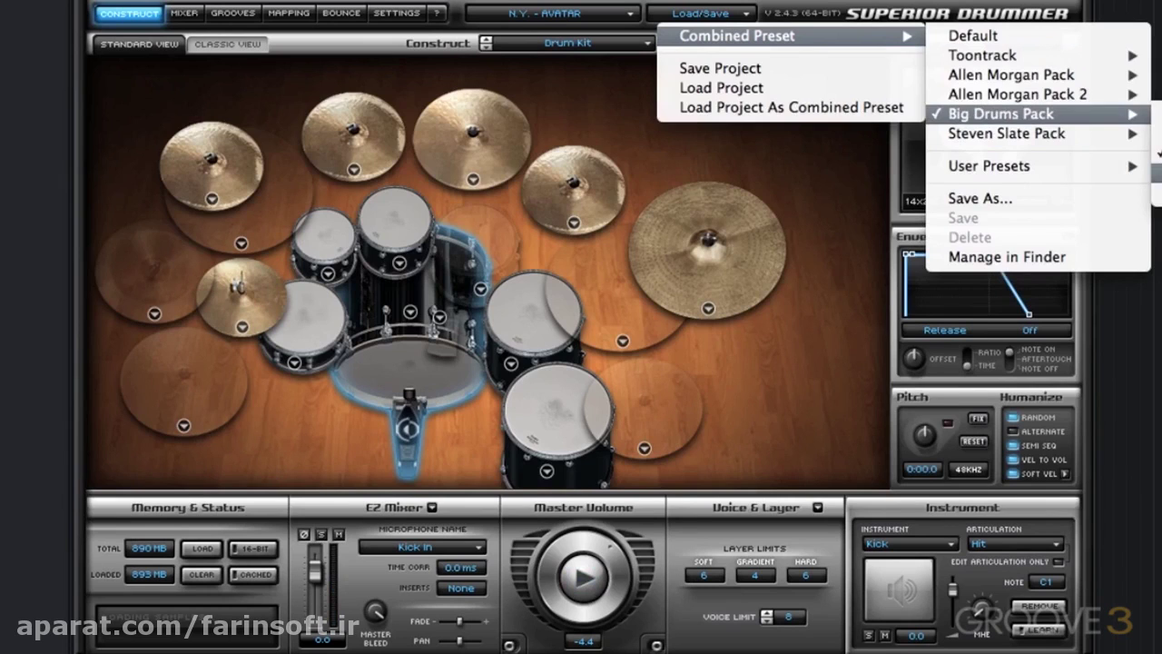
click(1161, 173)
click(447, 159)
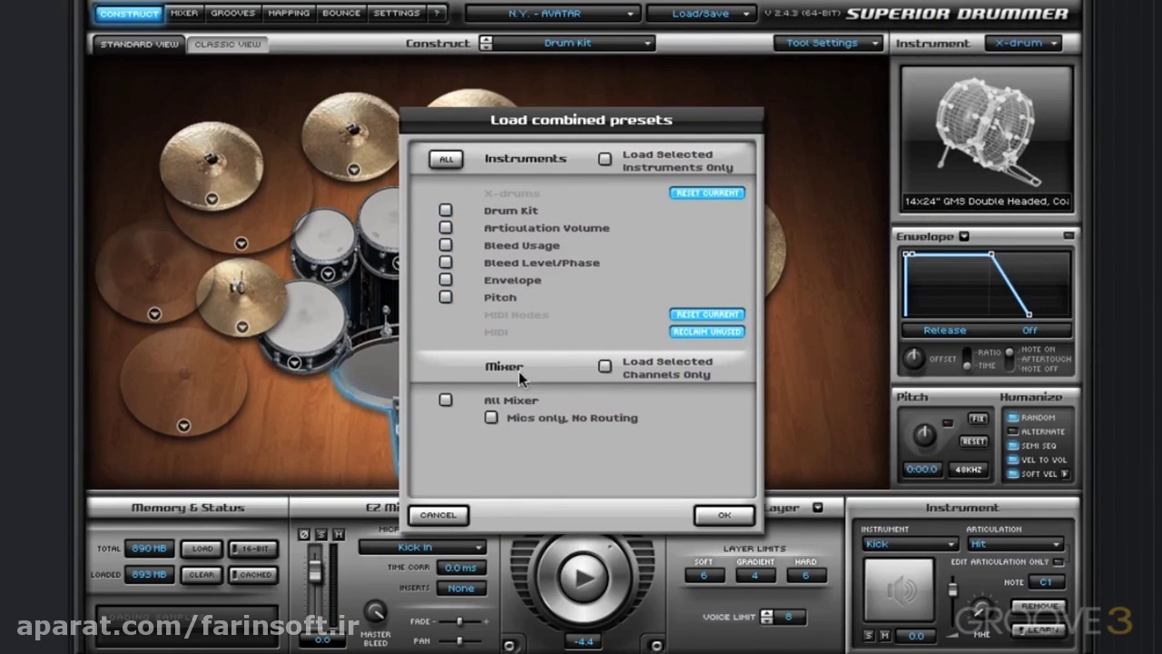
click(492, 418)
click(724, 515)
Step: Examine the ambience and bus channels in the mixer and browse the combined presets of the Big Drums Pack
click(704, 14)
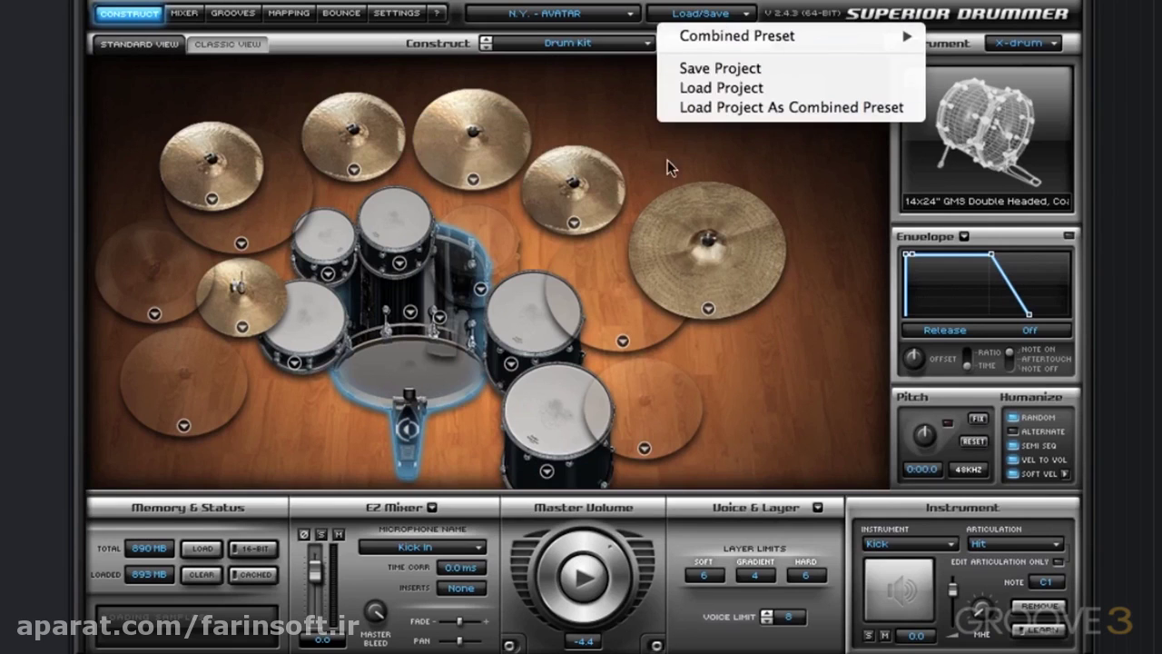
click(591, 103)
click(184, 12)
drag(393, 491, 630, 501)
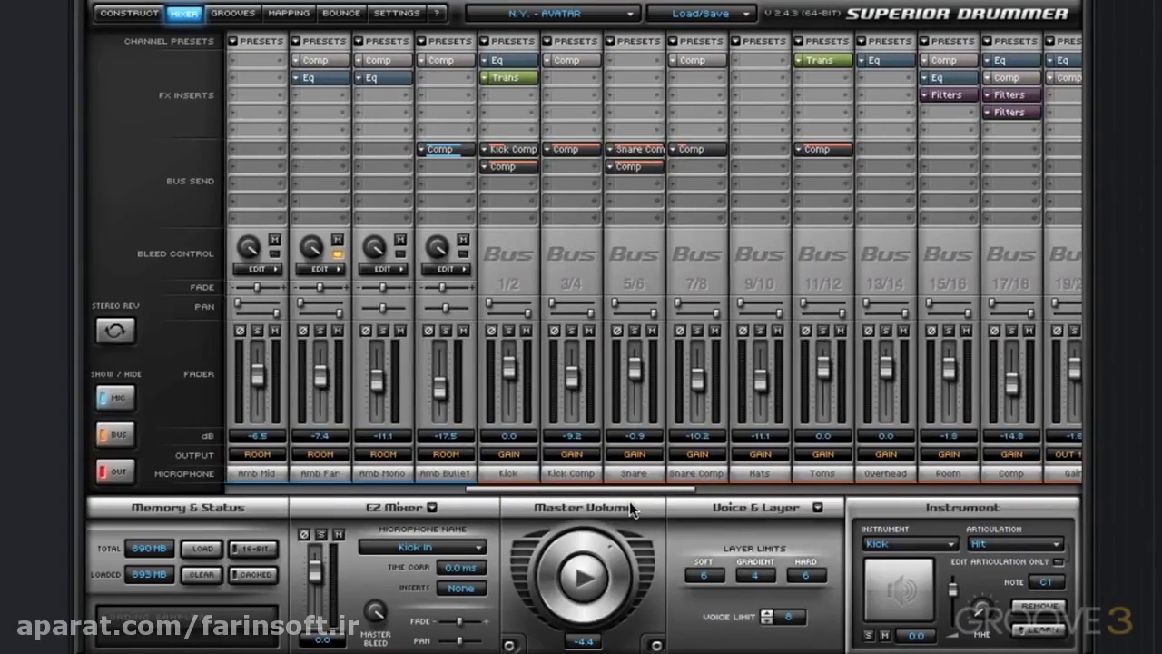
click(697, 13)
mouse_move(772, 35)
mouse_move(1045, 114)
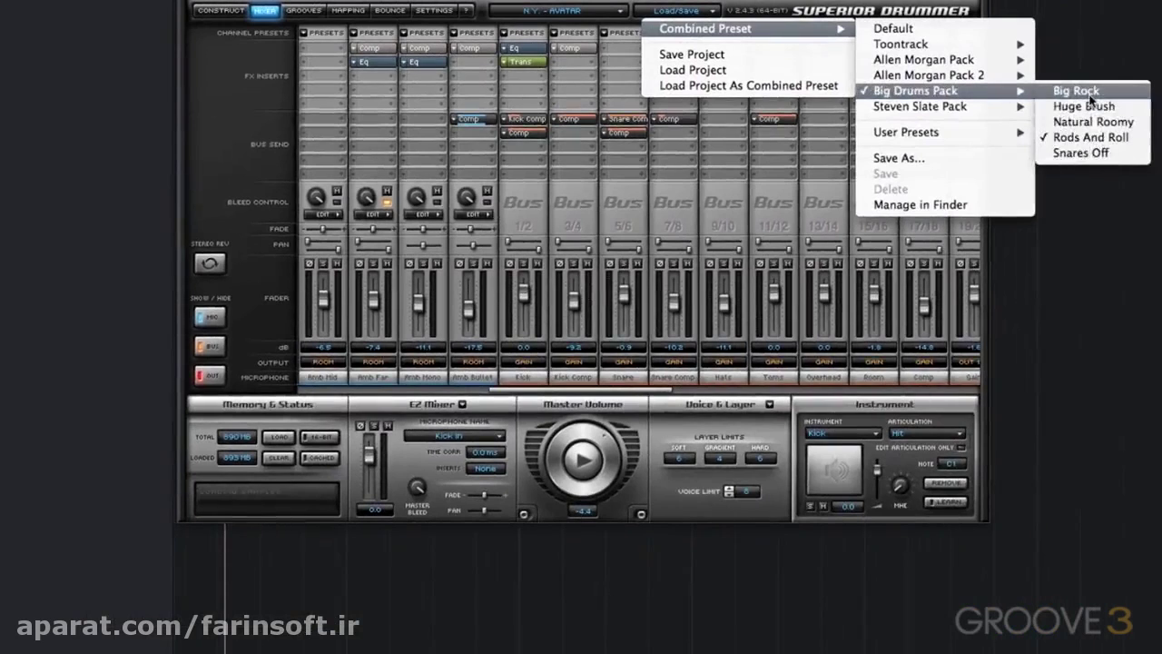
click(1099, 139)
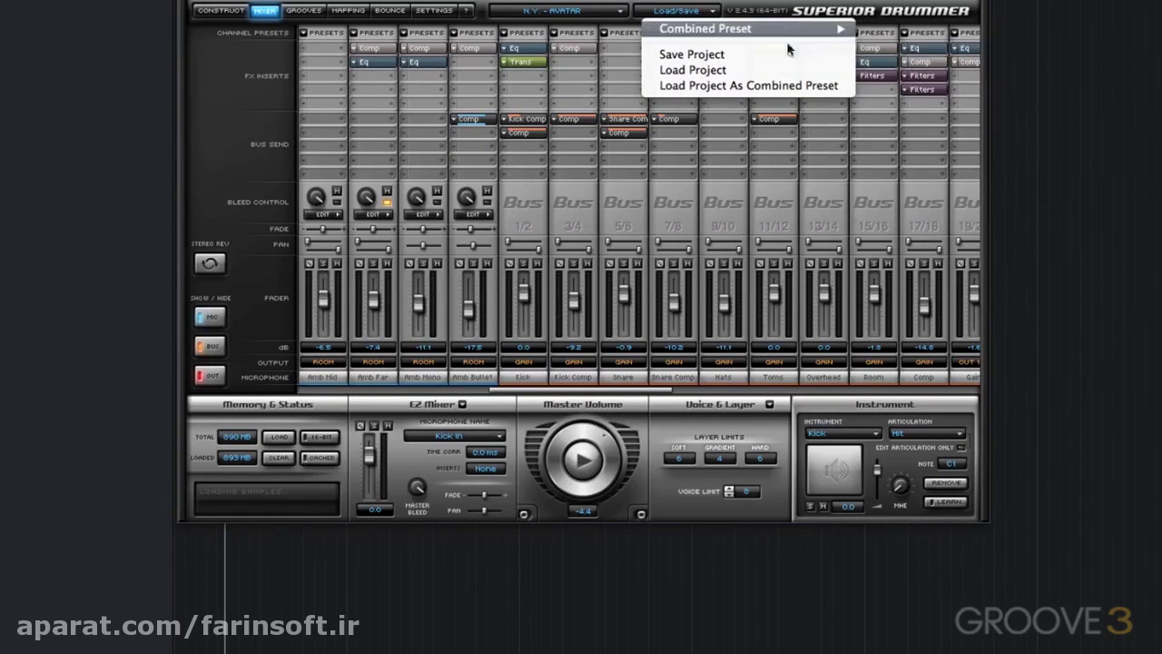
Step: Start playback and load another Big Drums Pack combined preset with all instrument options and "Mics only, No Routing" enabled
click(229, 11)
click(584, 472)
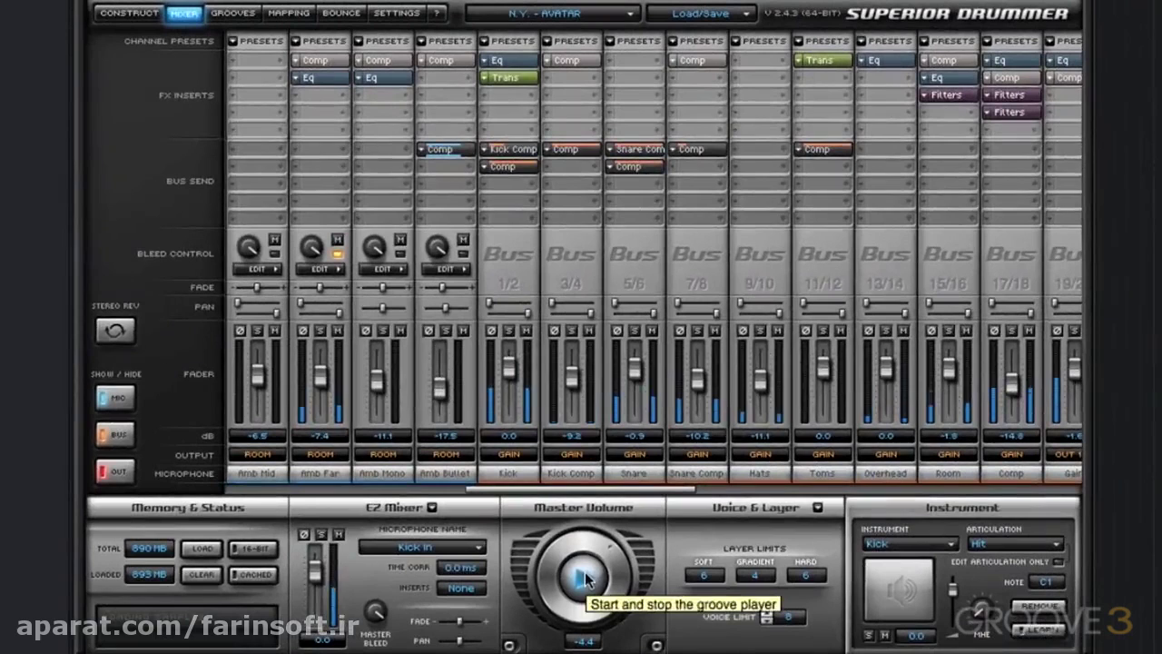
click(743, 13)
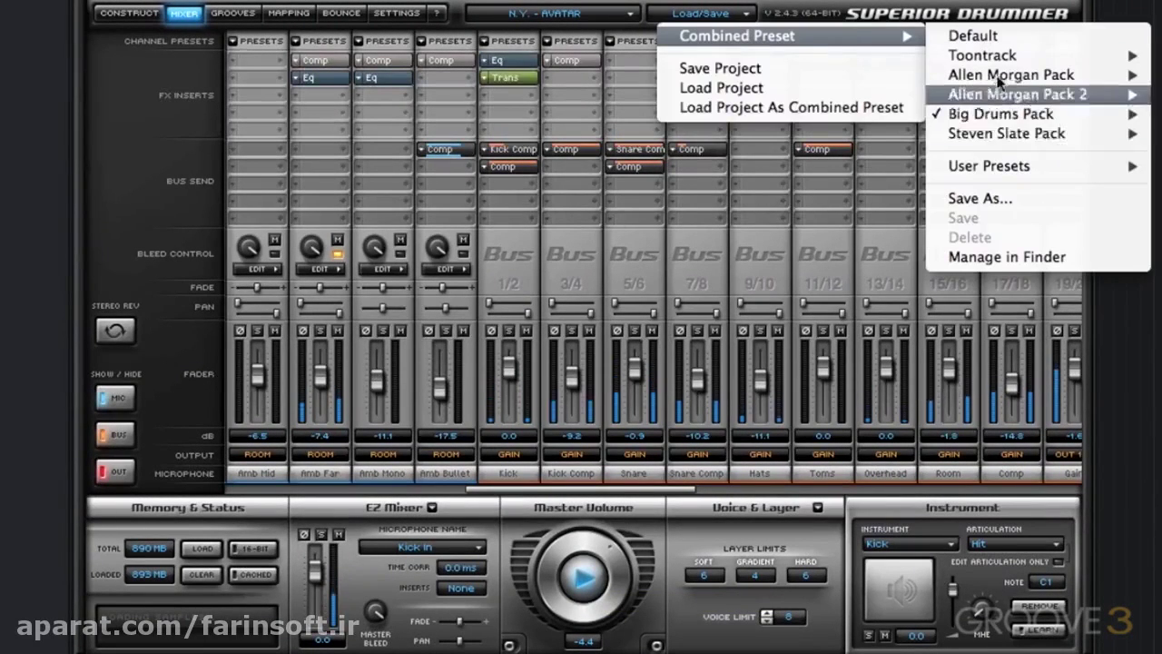
click(999, 115)
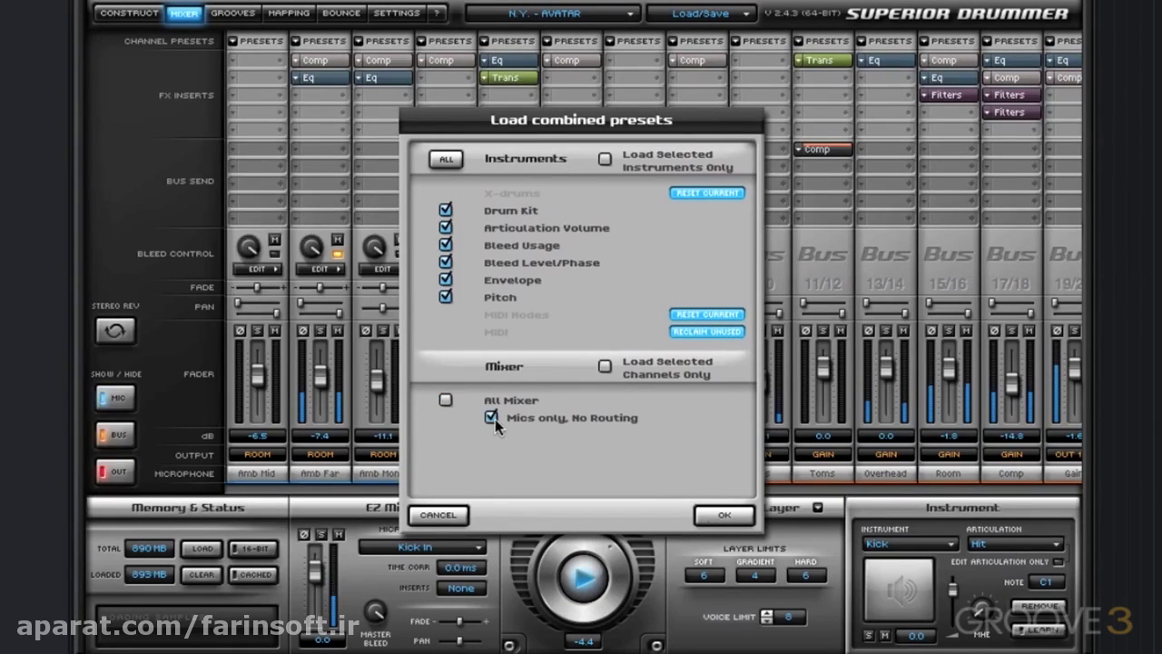
click(729, 519)
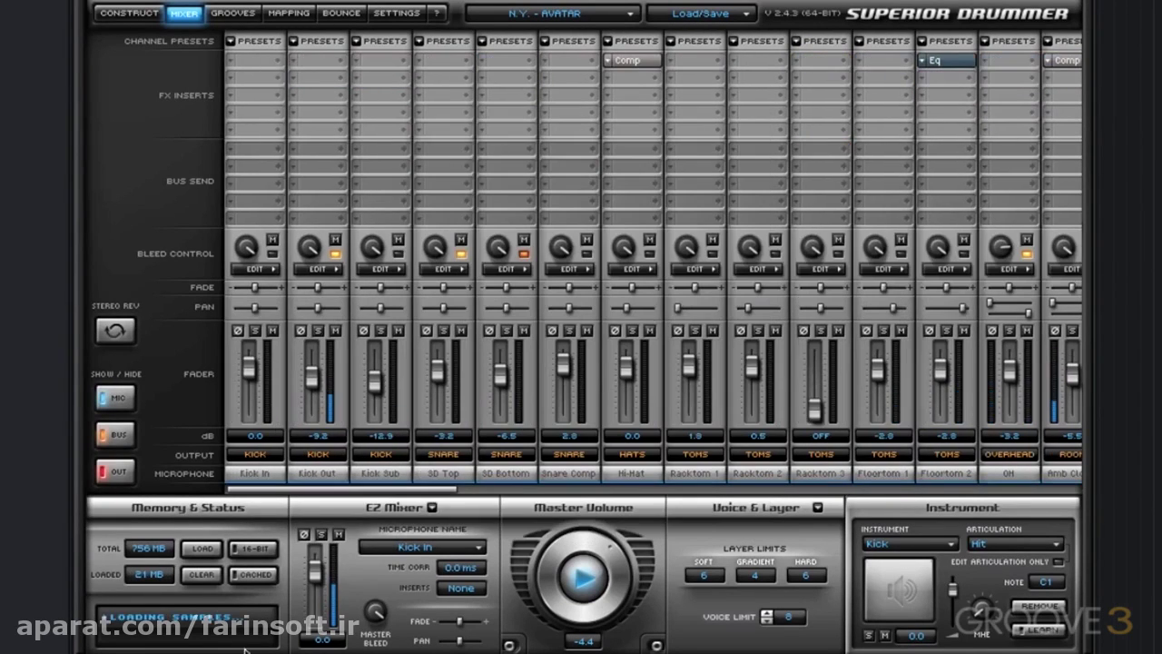
Step: Switch cached mode on and off again, pause playback while the samples load, and restart it to audition the kit
click(242, 580)
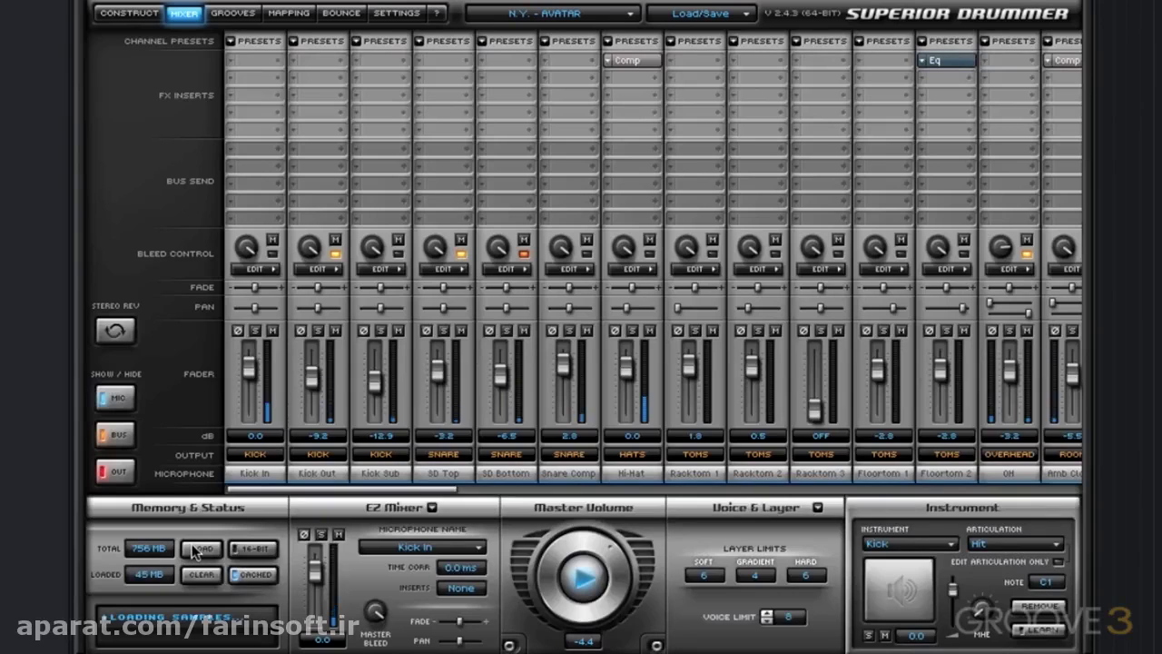
click(242, 580)
click(589, 568)
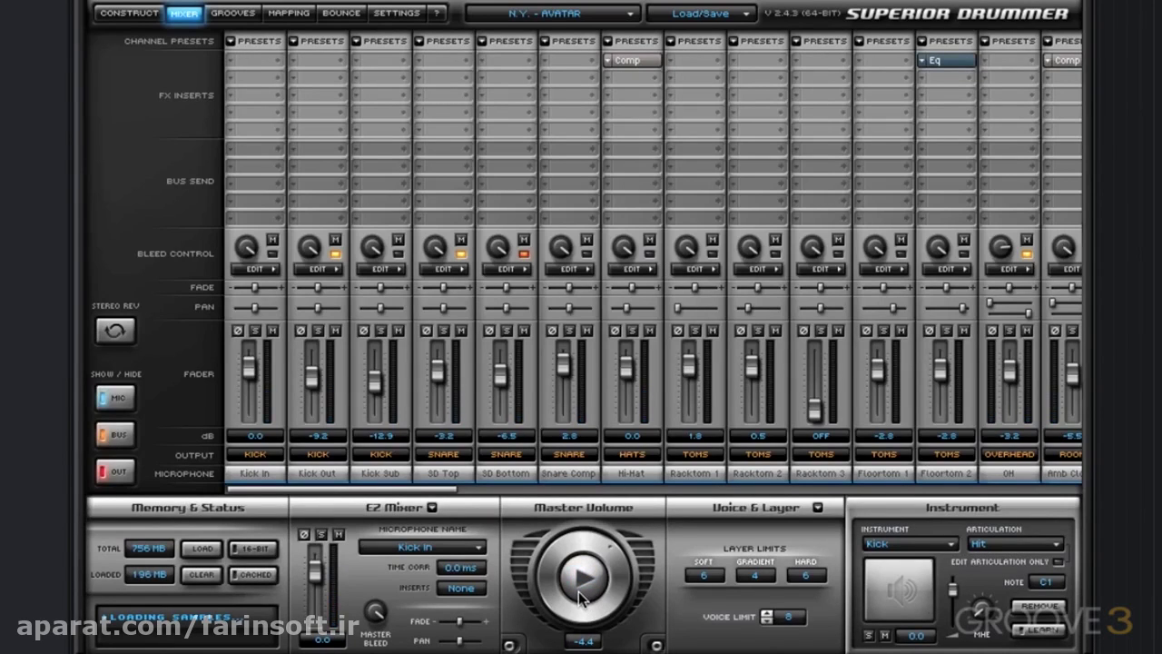
click(583, 582)
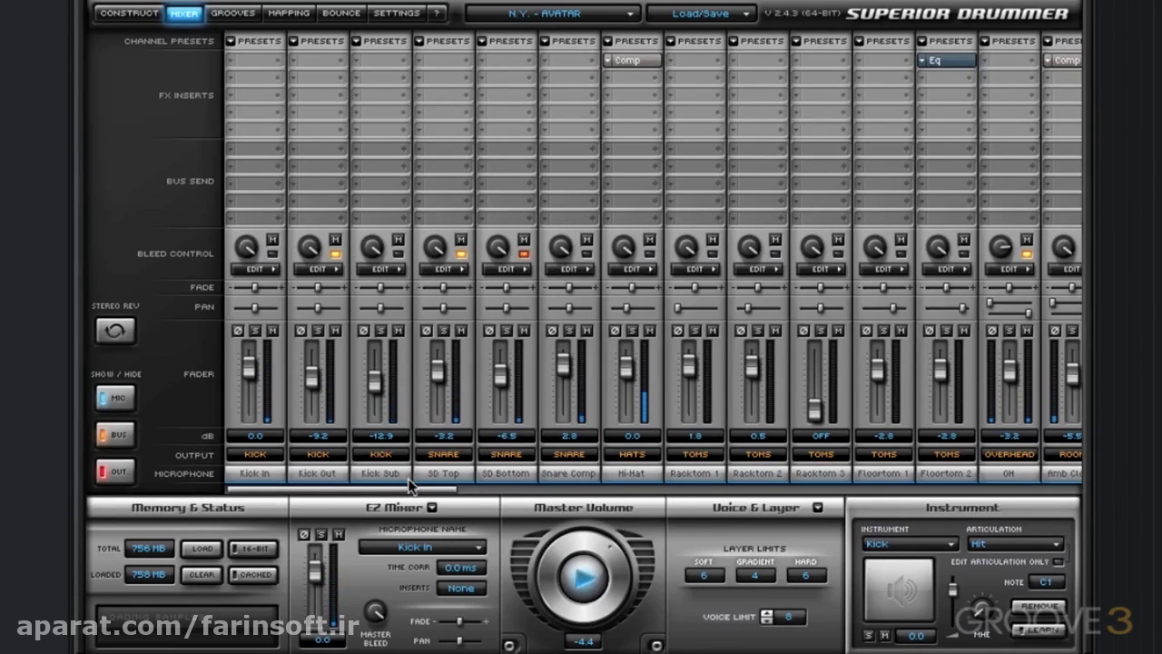
mouse_move(410, 489)
mouse_down()
mouse_move(709, 481)
mouse_move(590, 498)
mouse_move(426, 490)
mouse_up()
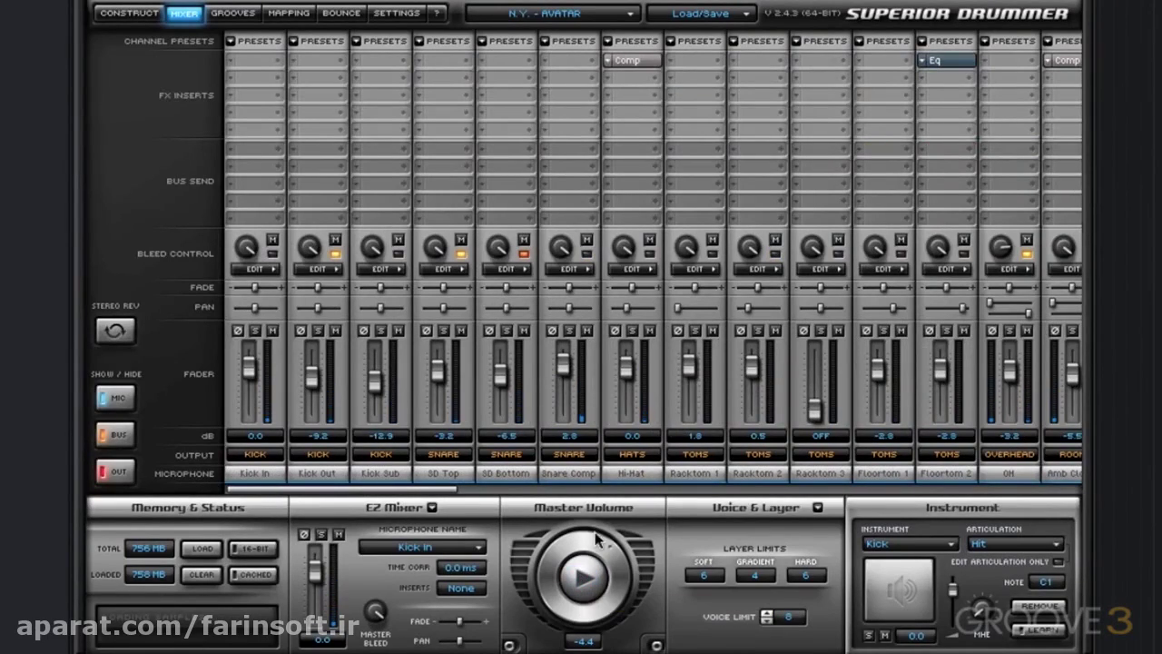
Step: Load the user combined preset Big Rock Bullet with the offered load options
click(745, 14)
mouse_move(772, 35)
mouse_move(1075, 116)
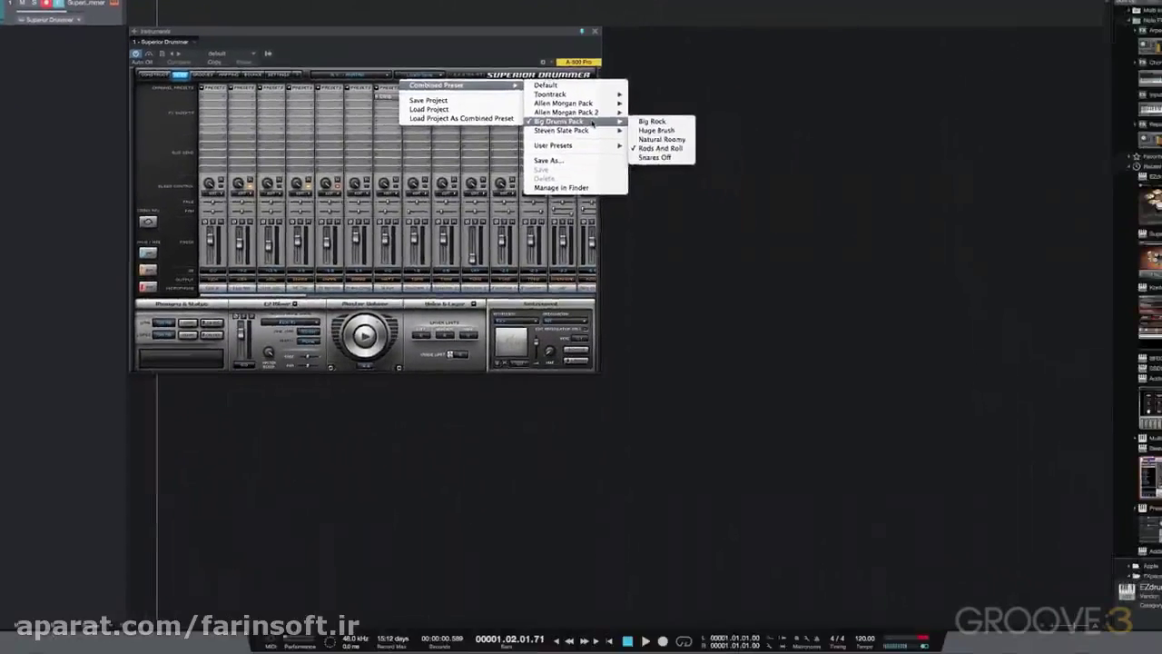
mouse_move(436, 84)
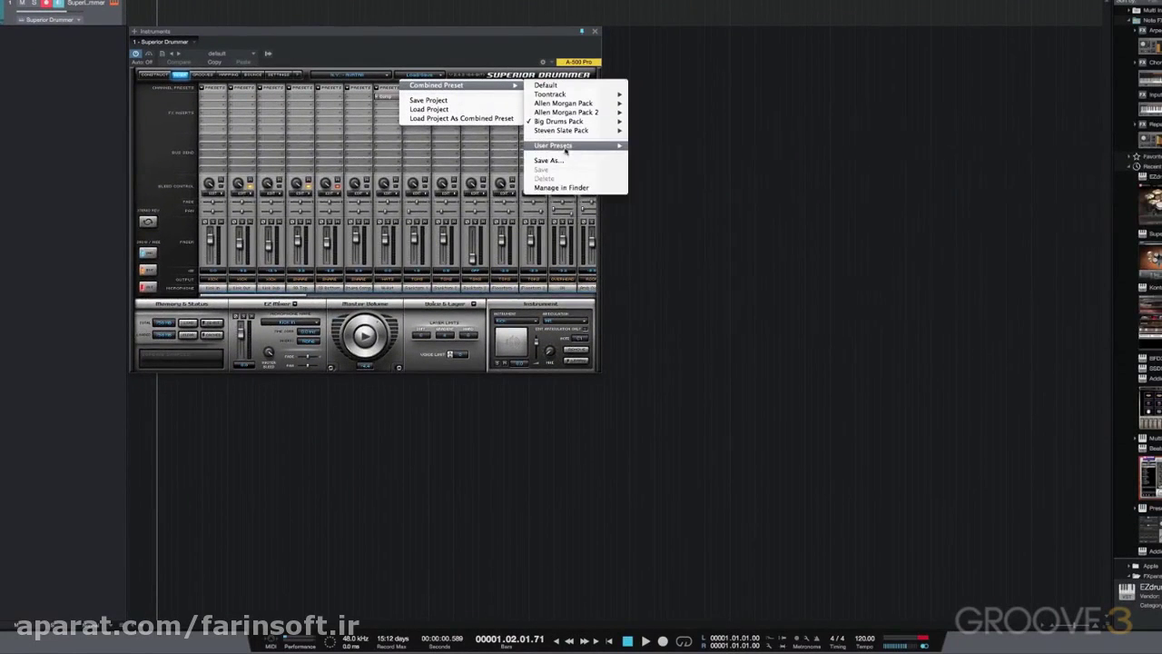
mouse_move(567, 146)
scroll(690, 581, down, 3)
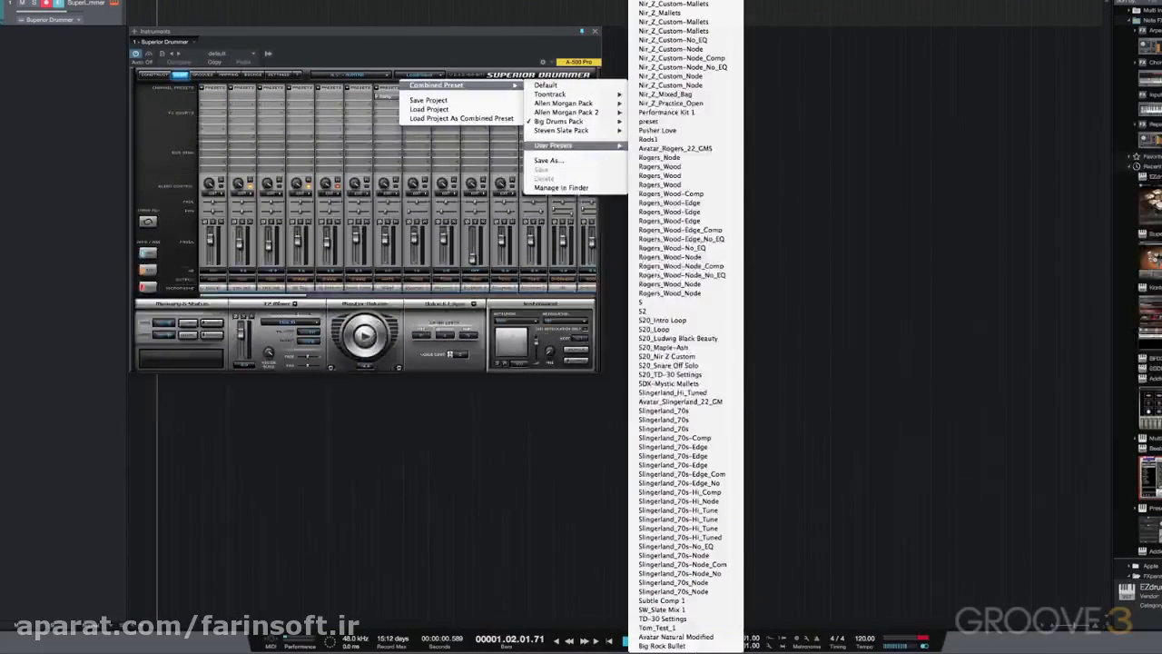
click(696, 646)
click(430, 307)
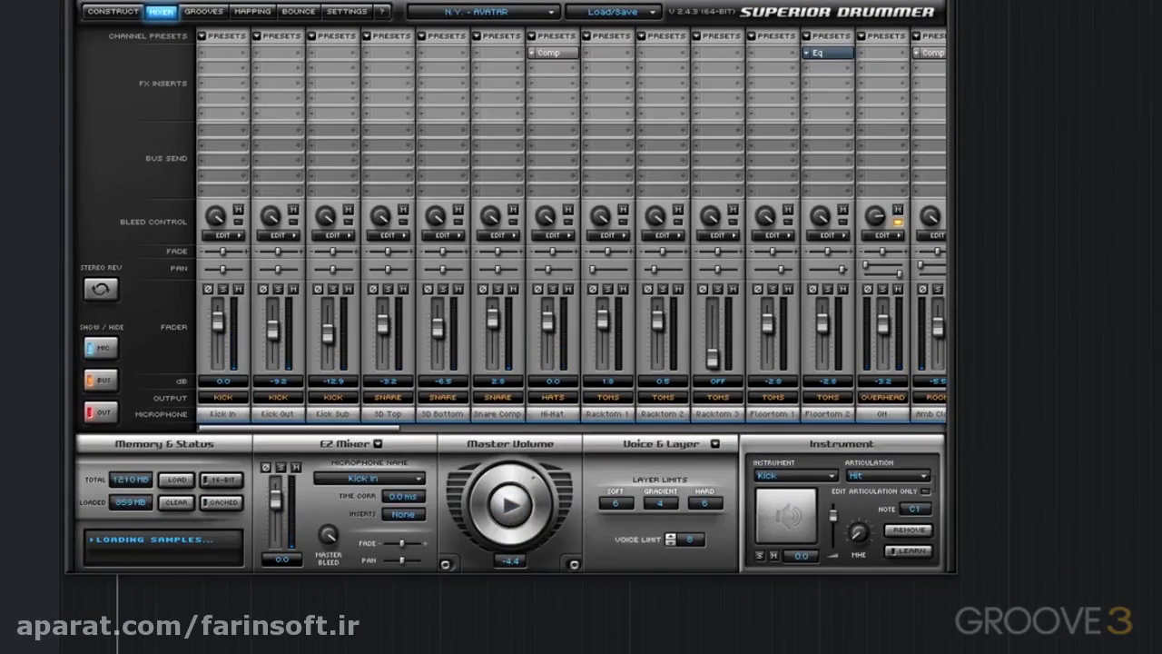
Step: Load the Big Drums Pack preset Huge Brush with all instrument options cleared and All Mixer enabled
click(613, 11)
mouse_move(709, 32)
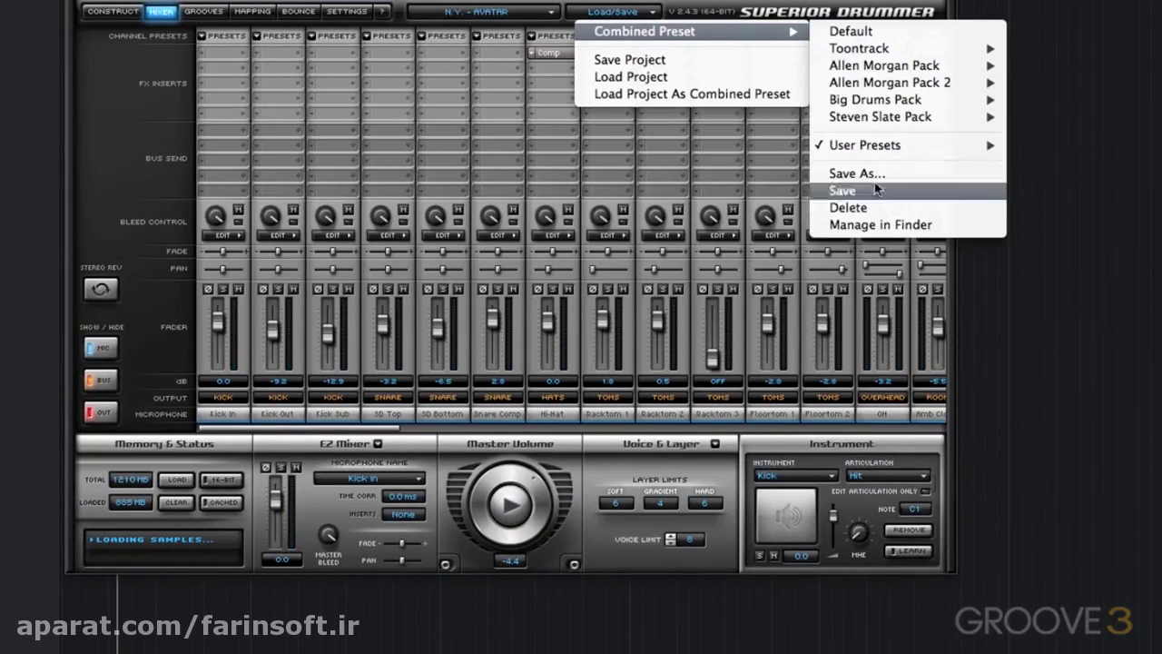
mouse_move(899, 154)
mouse_move(876, 103)
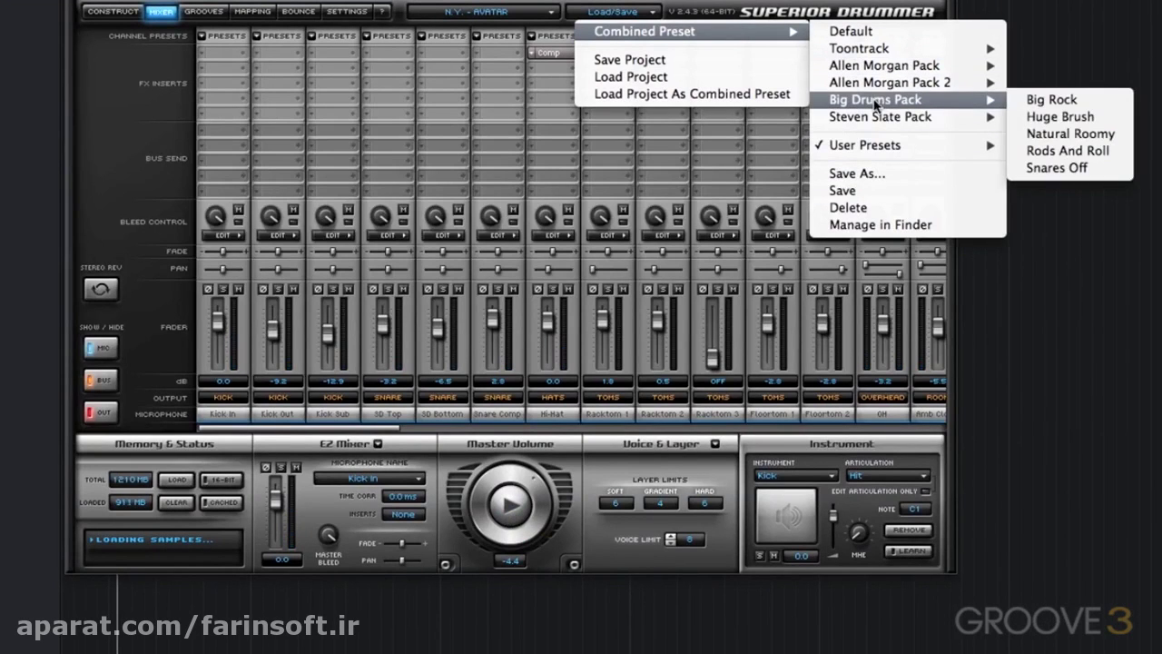
click(1058, 117)
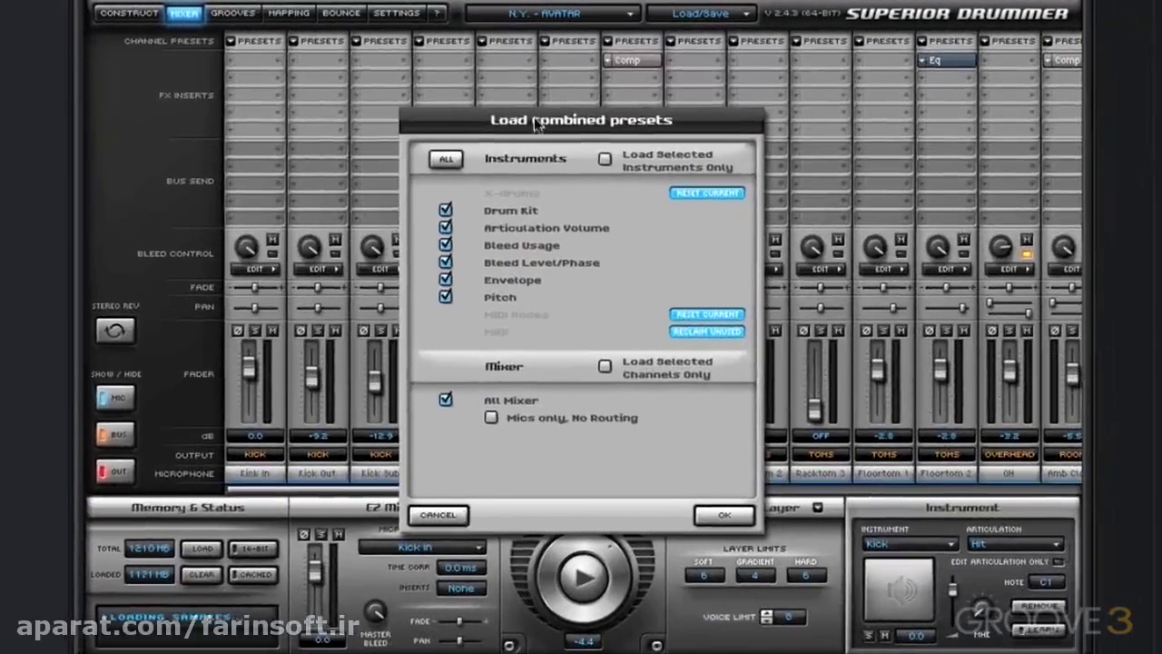
click(442, 158)
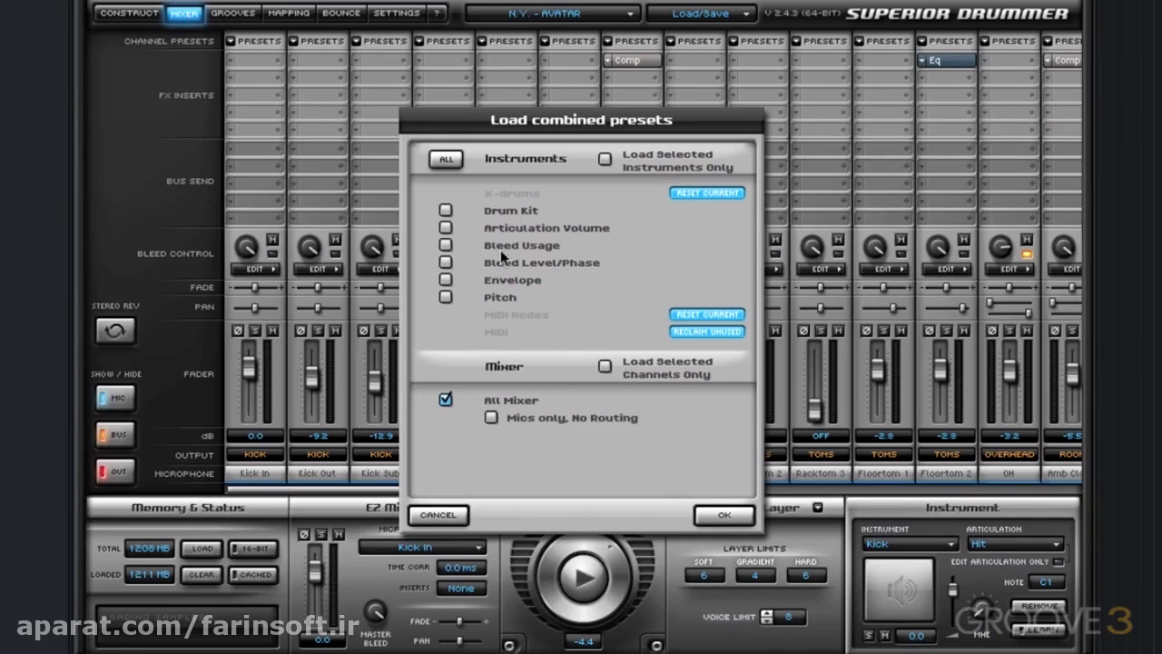
click(715, 518)
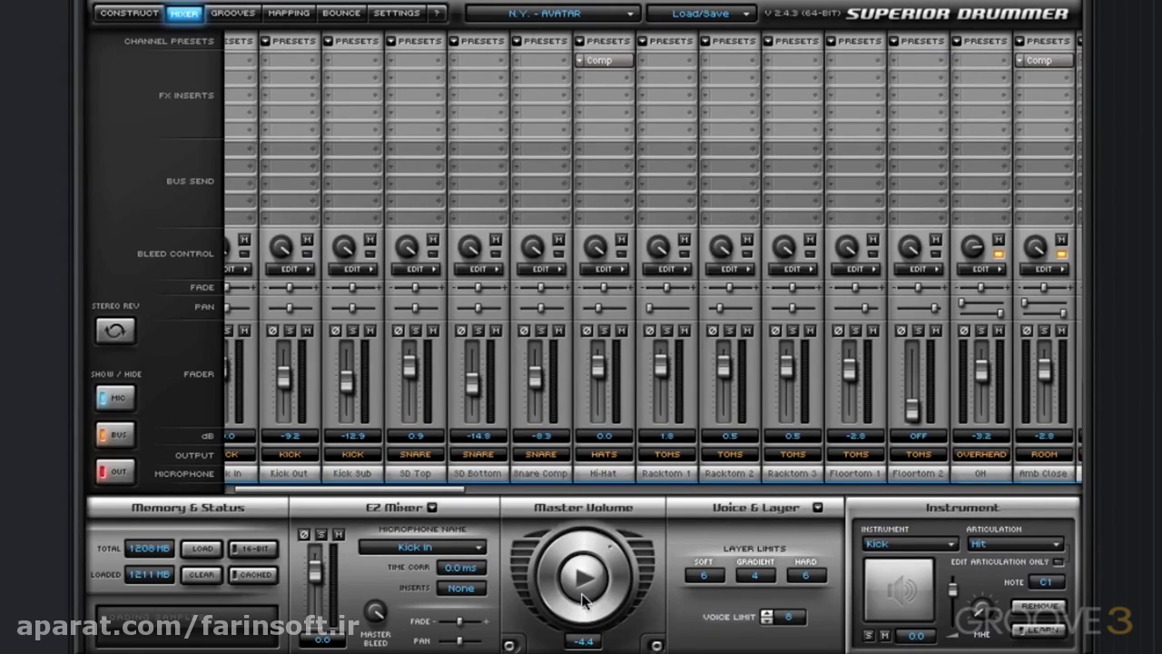
Step: Play the groove, compare the hi-hat compressor off and on, and lower the soloed hi-hat fader to about -6.6 dB
drag(417, 489, 449, 493)
click(499, 62)
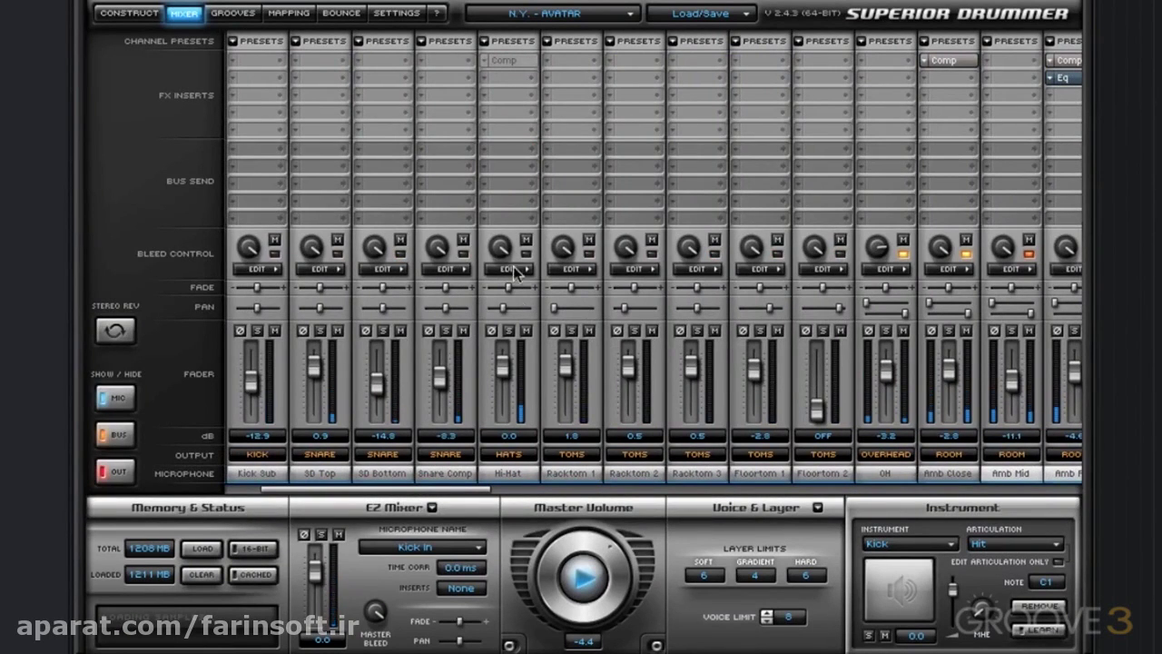
click(509, 332)
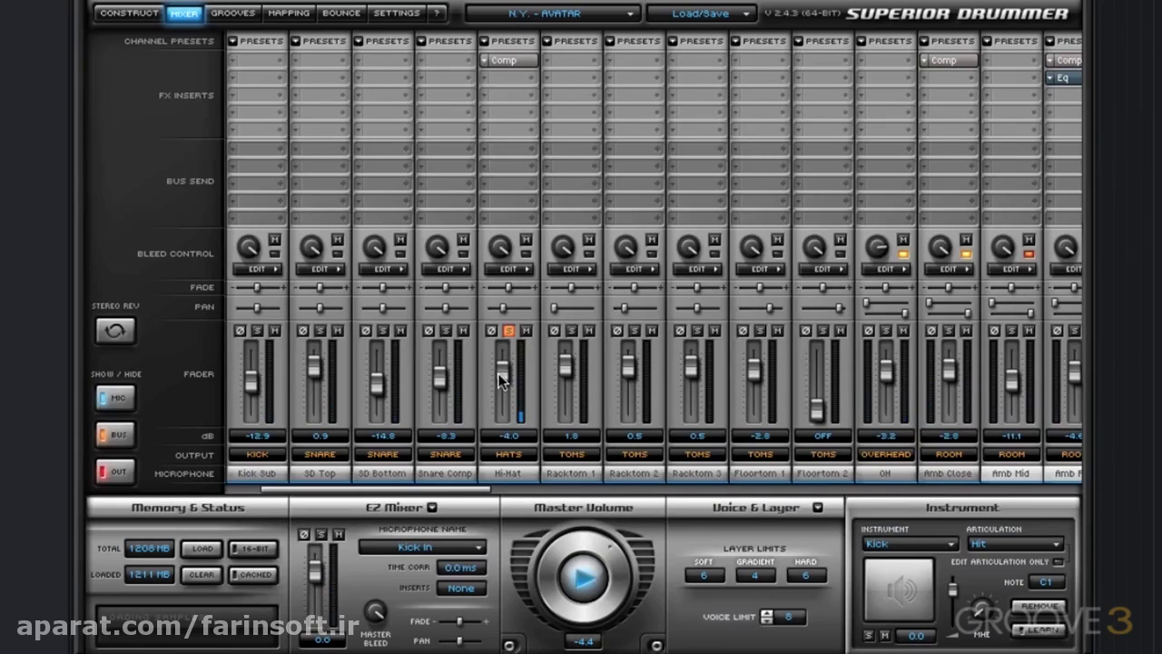
drag(499, 373, 508, 377)
click(510, 331)
Step: Solo the Amb Close channel and lower its individual hi-hat bleed to about -12.6 dB
drag(472, 493, 591, 496)
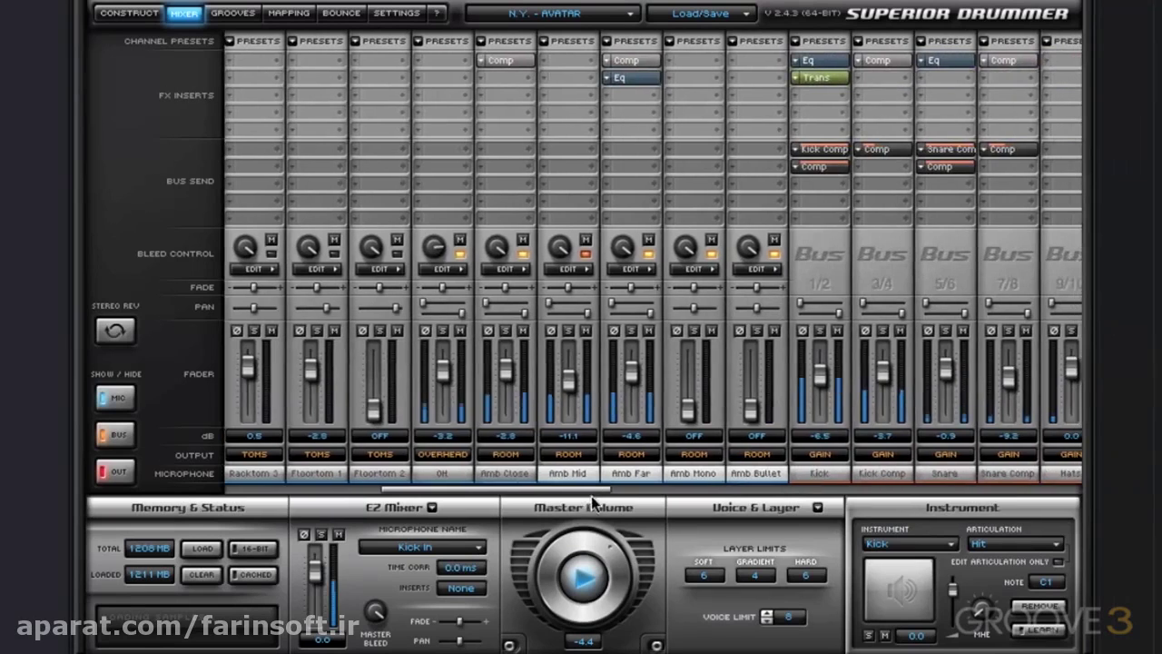
click(459, 270)
click(461, 270)
click(505, 331)
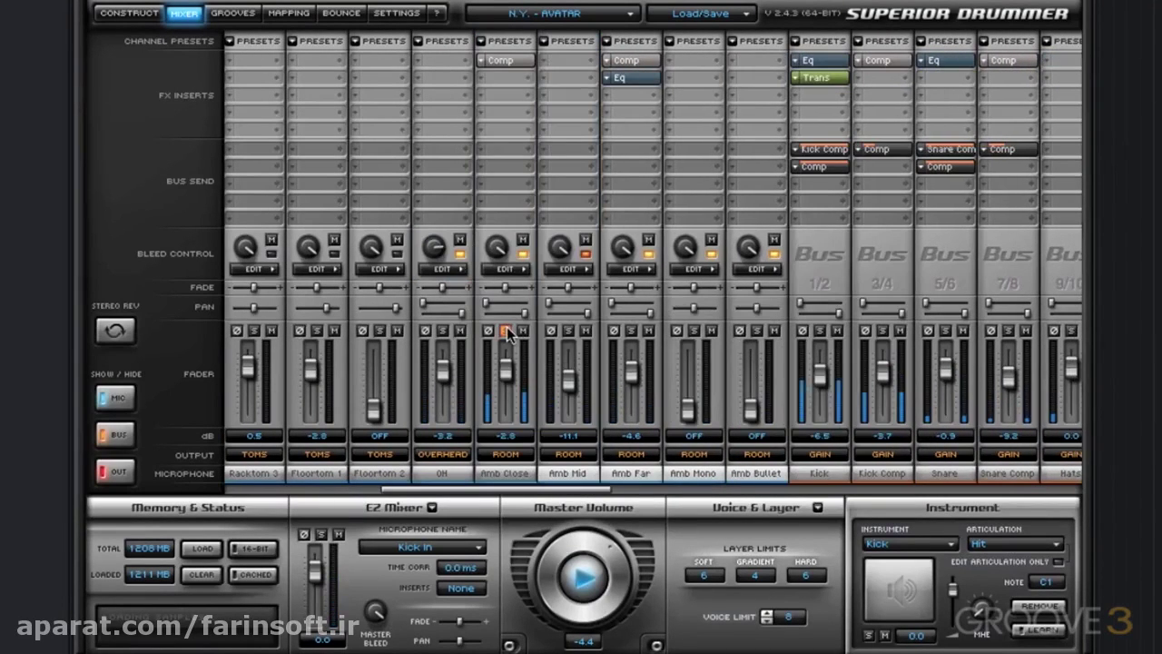
click(511, 269)
drag(628, 174, 598, 199)
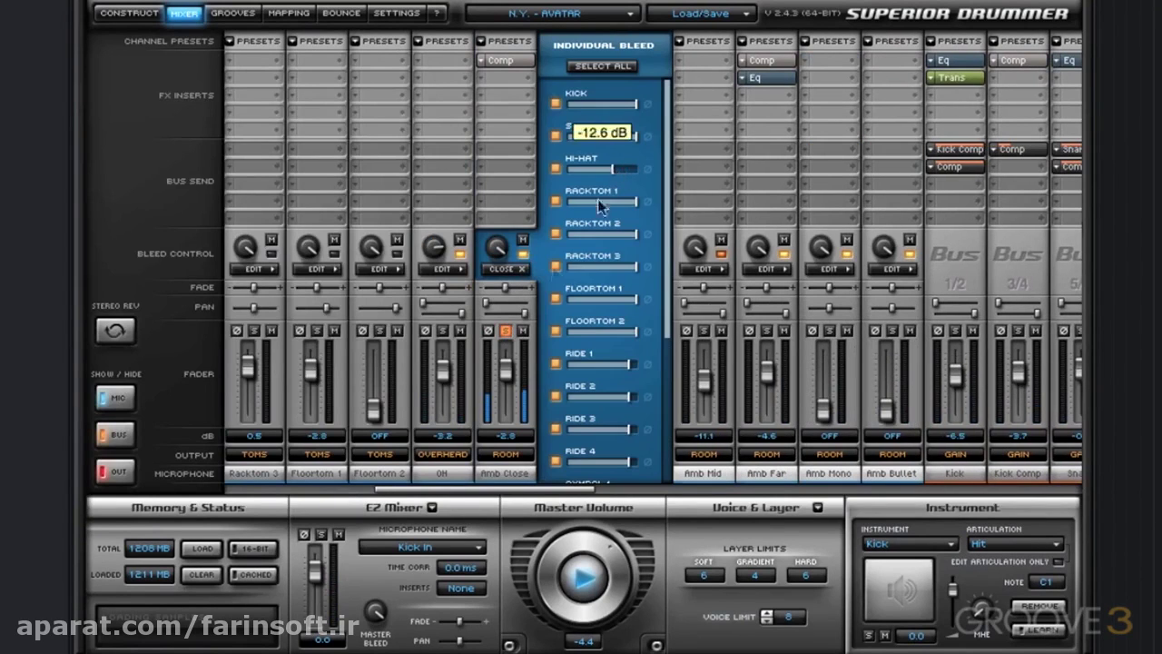
click(517, 271)
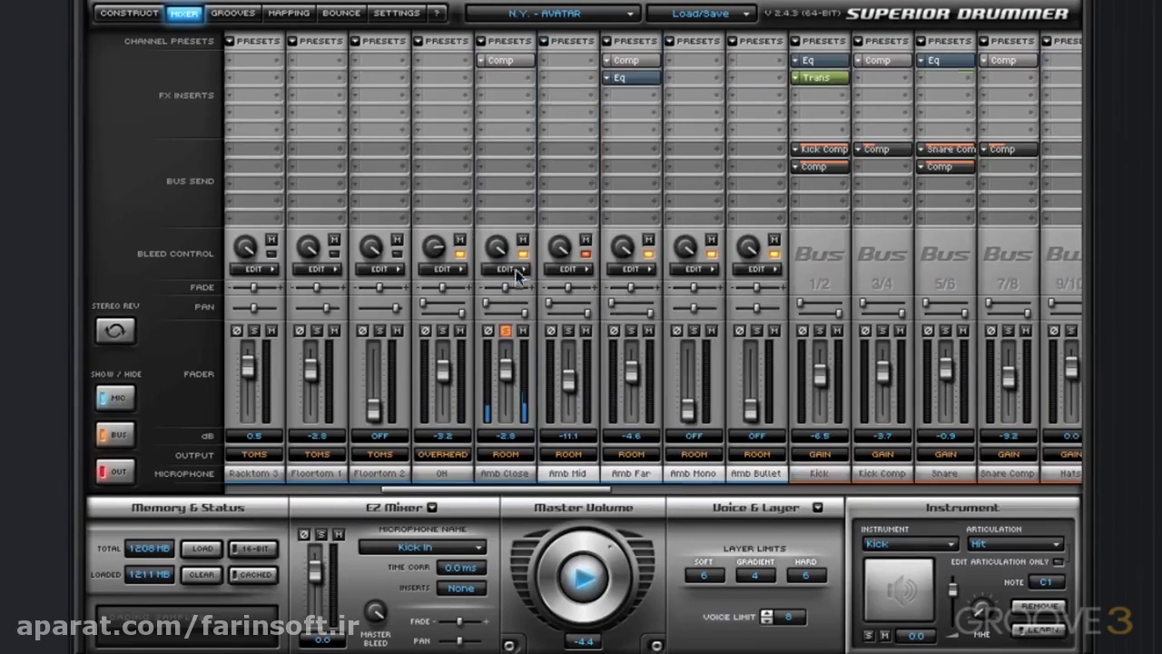
Step: Solo the grouped Amb Far channels instead of Amb Close and lower the individual hi-hat bleed in Amb Far
click(634, 270)
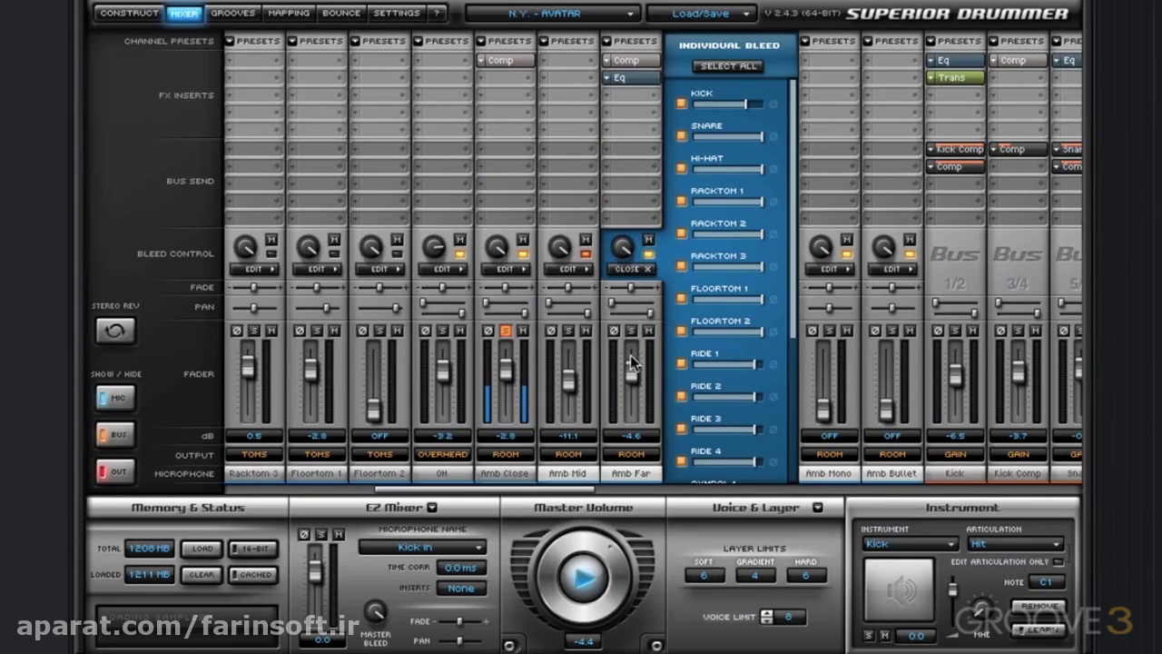
click(631, 331)
click(508, 335)
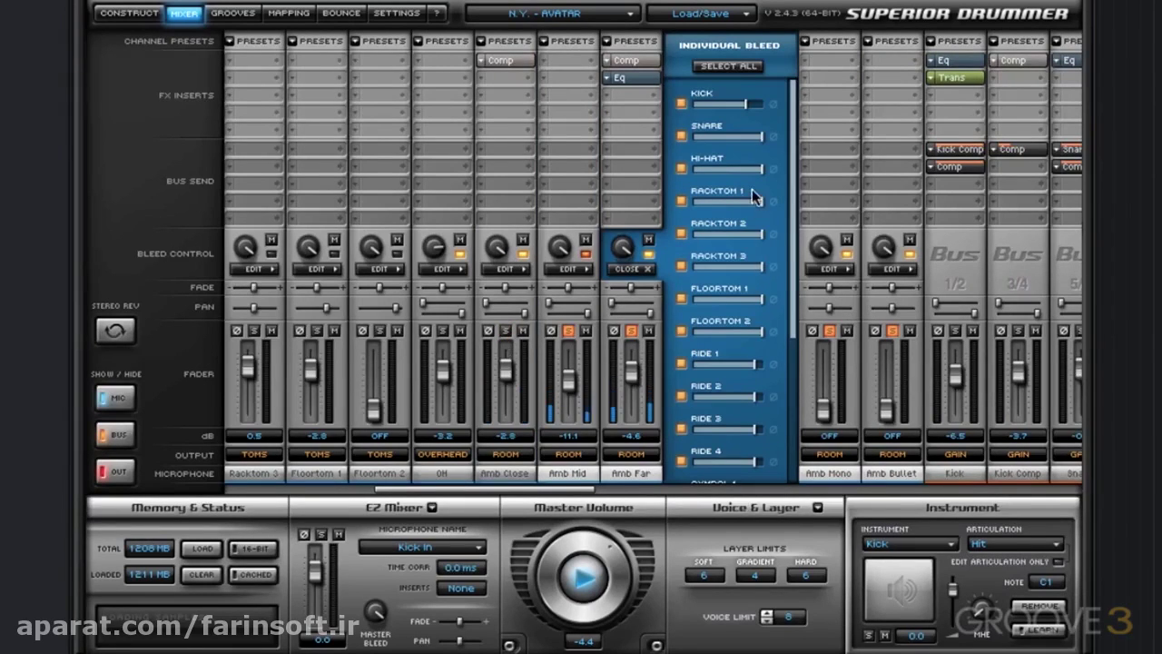
mouse_move(758, 176)
mouse_down()
mouse_move(742, 176)
mouse_move(751, 171)
mouse_up()
click(636, 268)
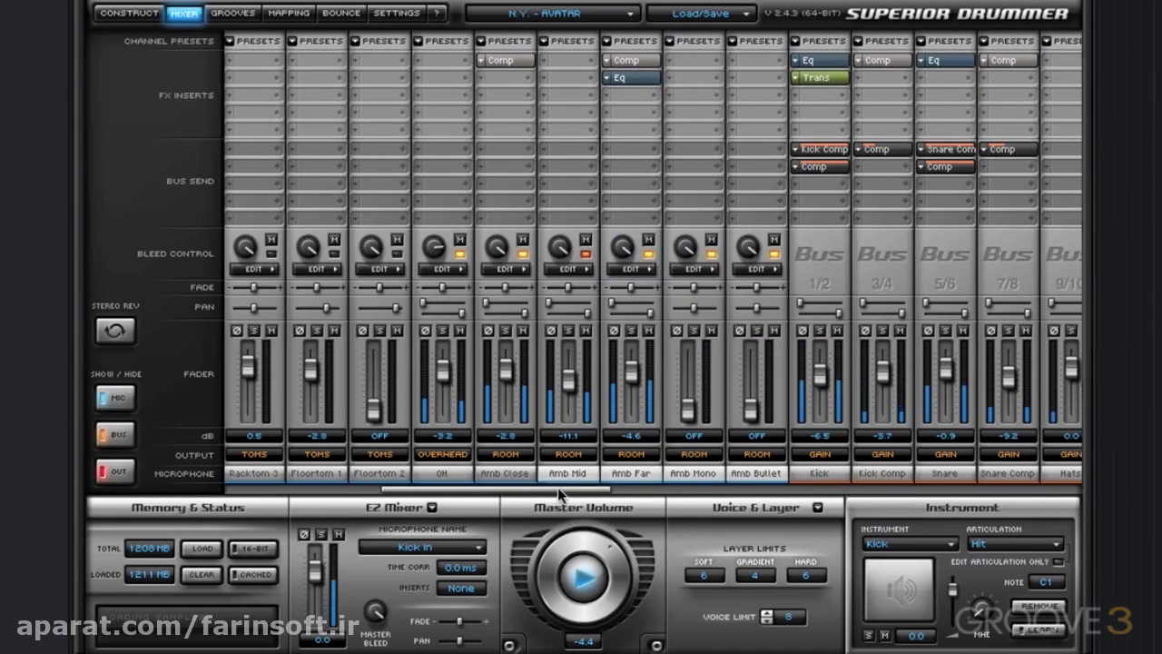
Step: Raise the hi-hat fader to about -5.1 dB and stop playback
drag(560, 490, 473, 506)
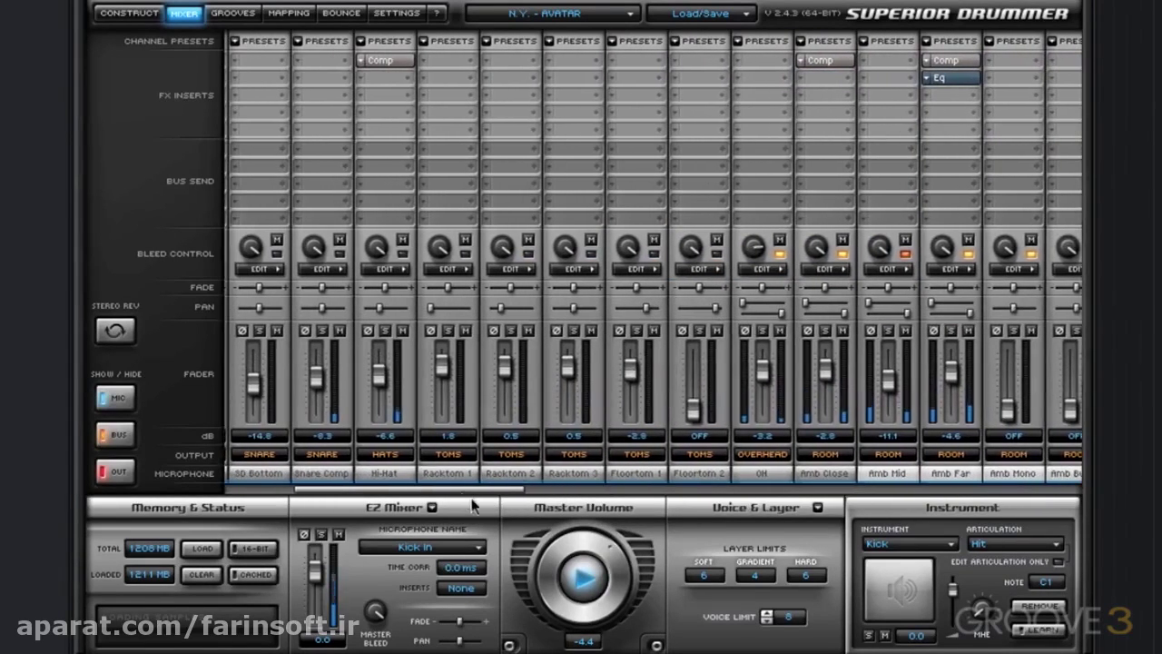
drag(381, 389, 382, 364)
click(584, 571)
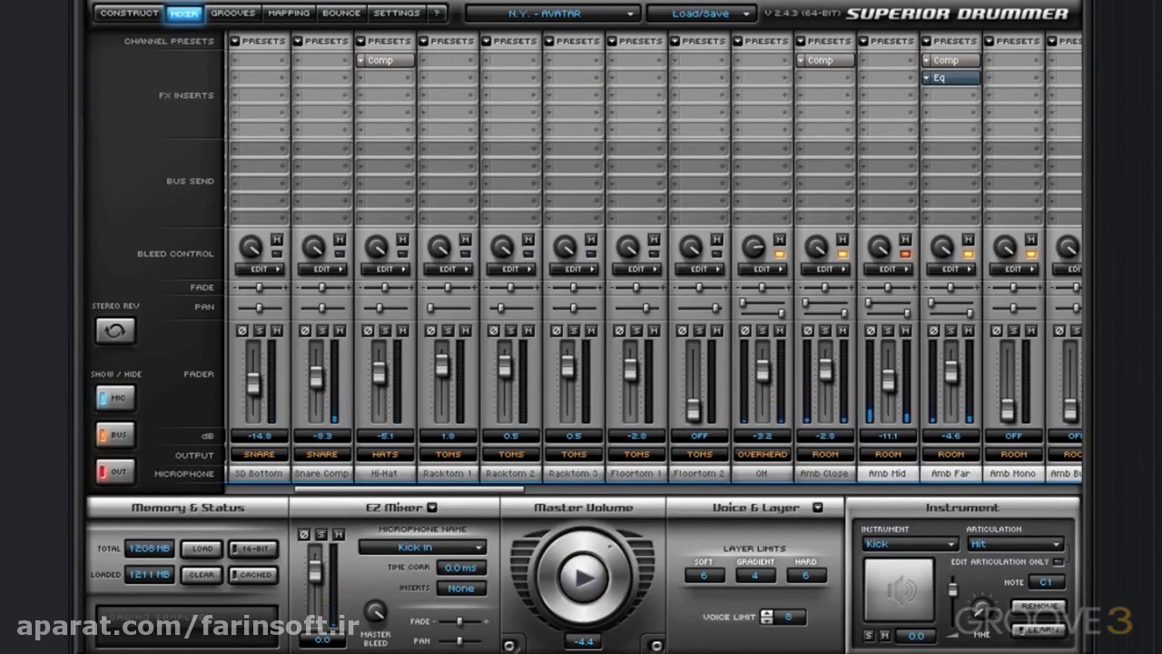
Step: Load the Big Drums Pack preset Rods And Roll with only All Mixer enabled, and play it while checking its ambience and bus channels
click(719, 15)
mouse_move(740, 36)
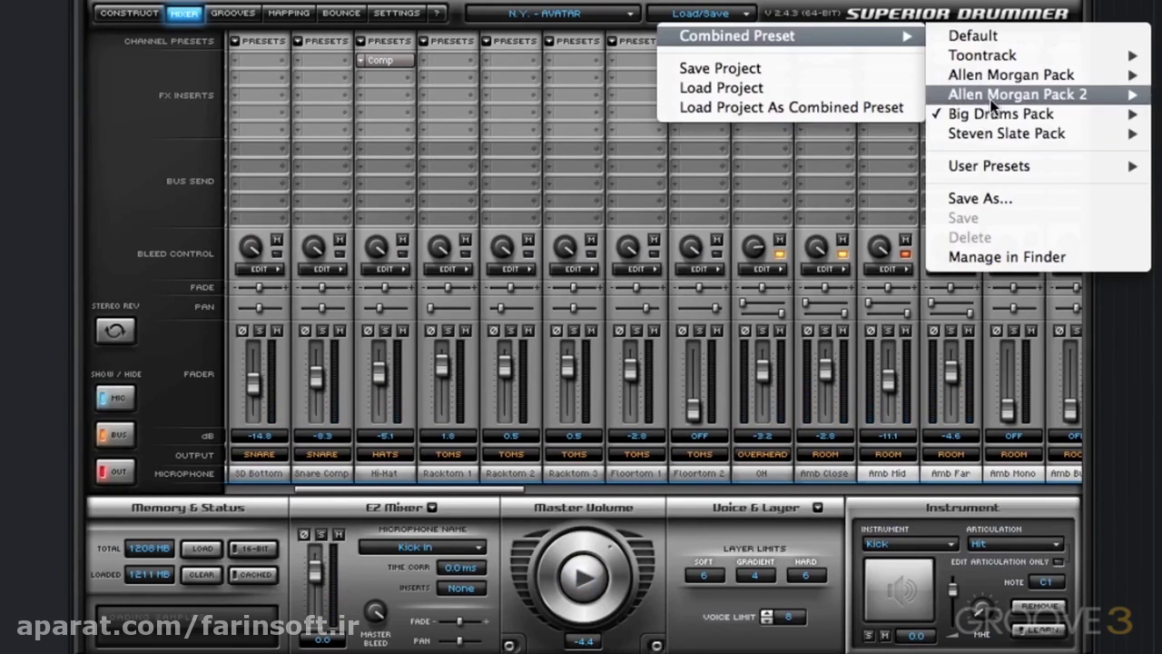
mouse_move(1015, 119)
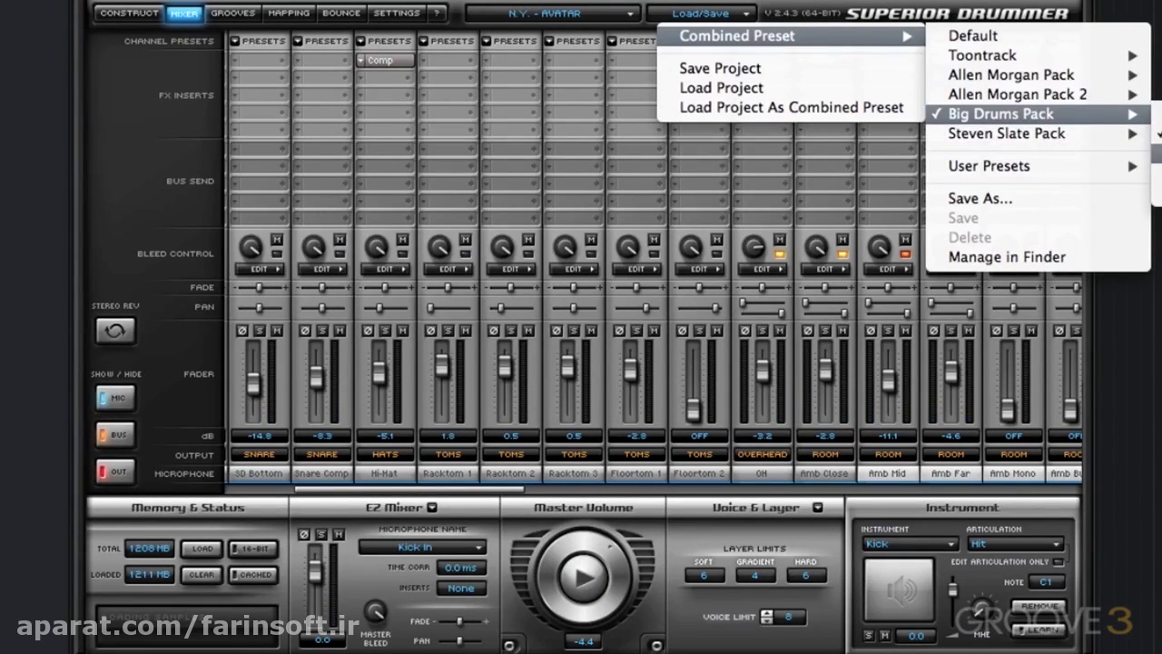
click(1158, 172)
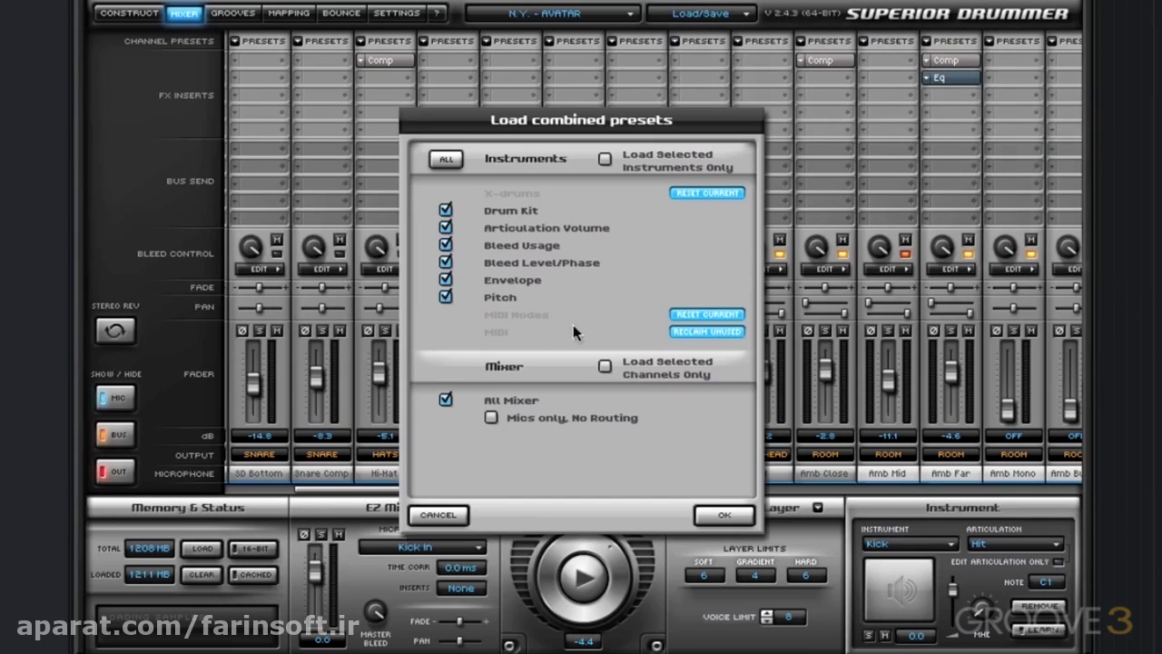
click(448, 161)
click(724, 515)
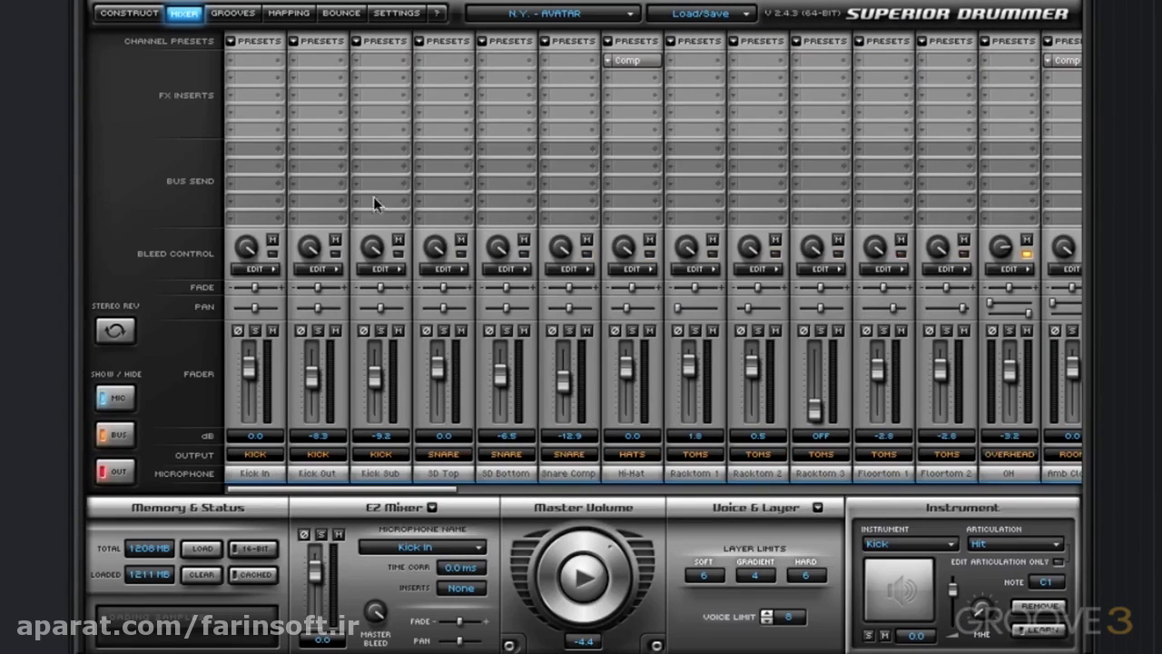
click(573, 578)
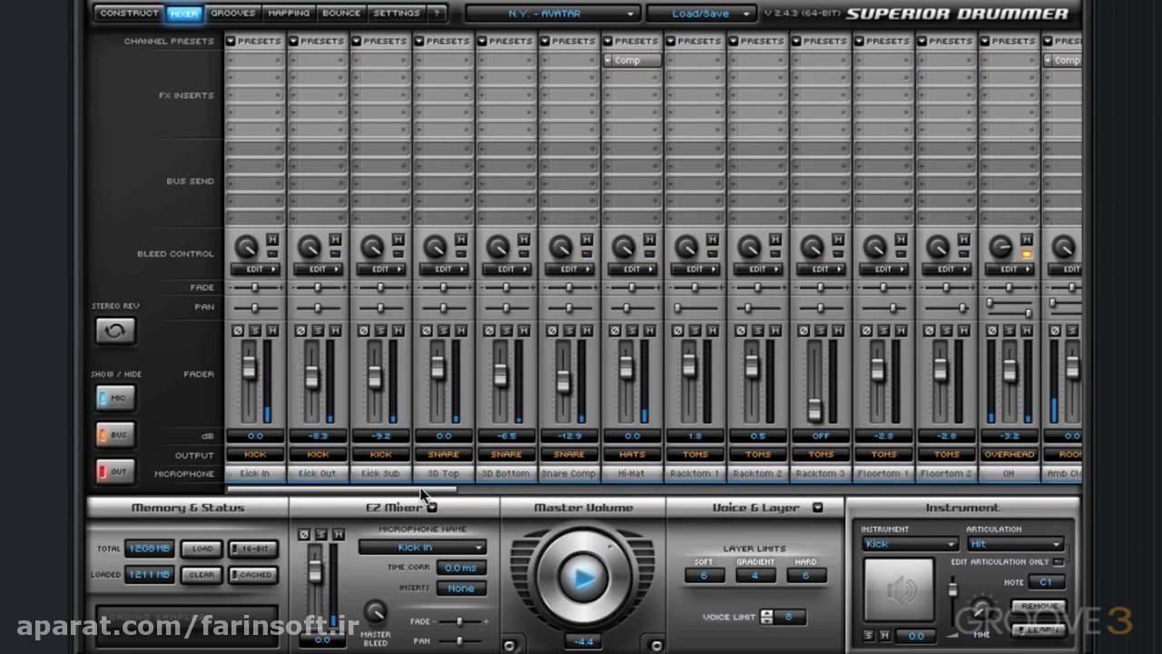
drag(428, 491, 781, 491)
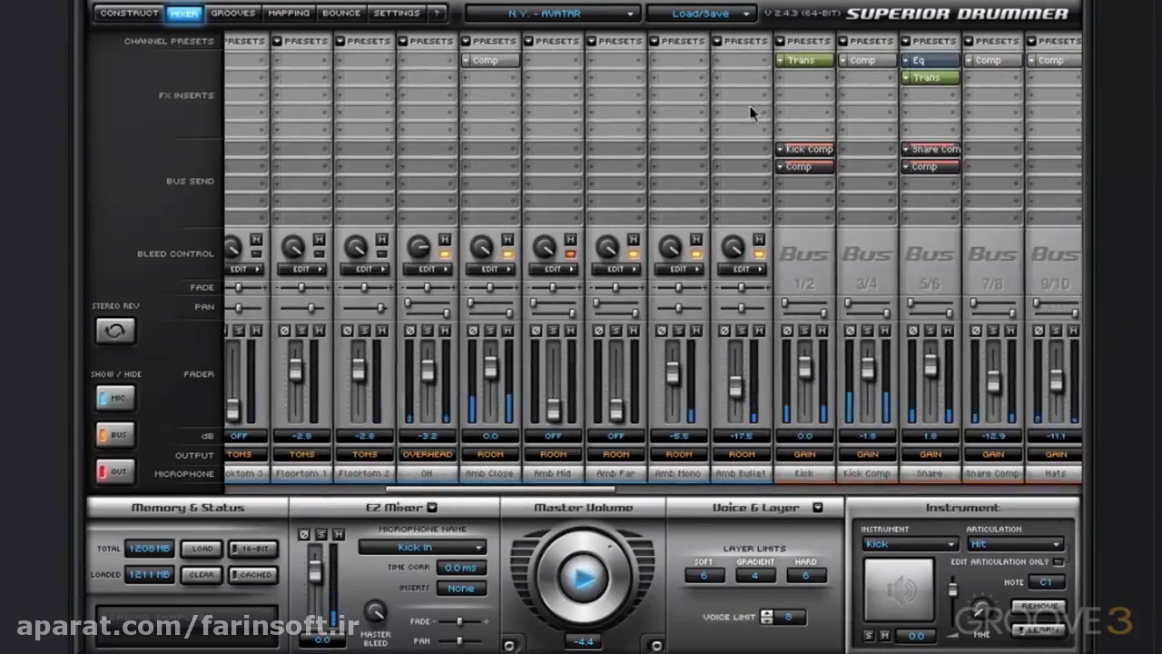
Step: Load only the mixer of the Big Drums Pack preset Natural Roomy during playback, clearing all instrument options, and check its bus channels
click(699, 13)
mouse_move(738, 35)
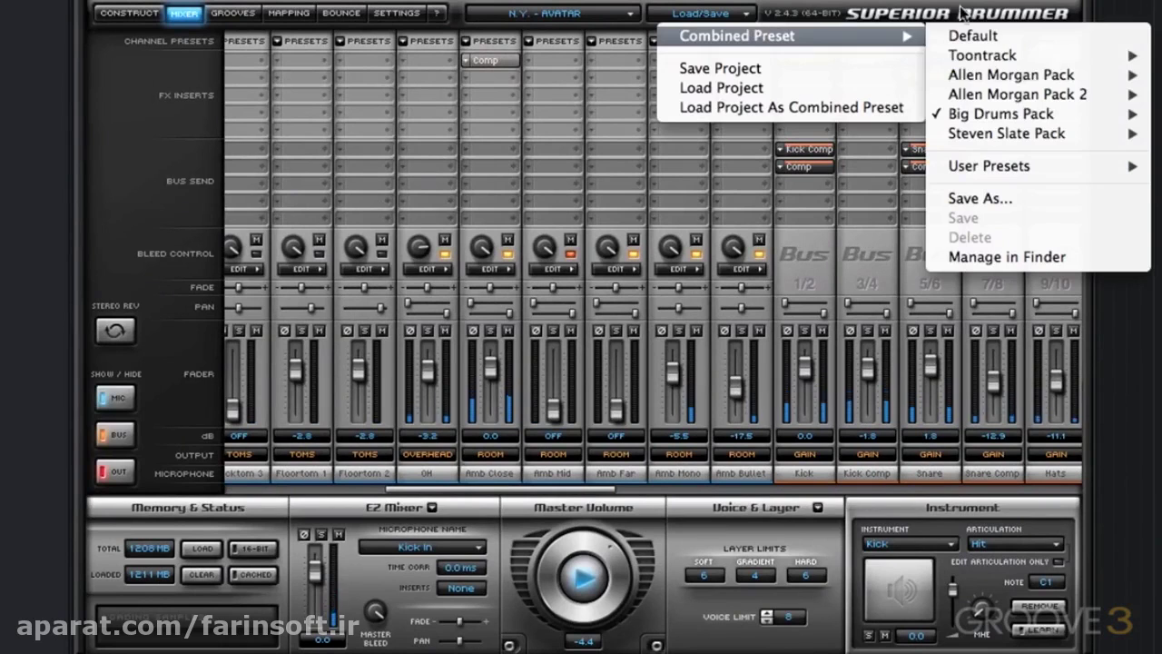
mouse_move(999, 114)
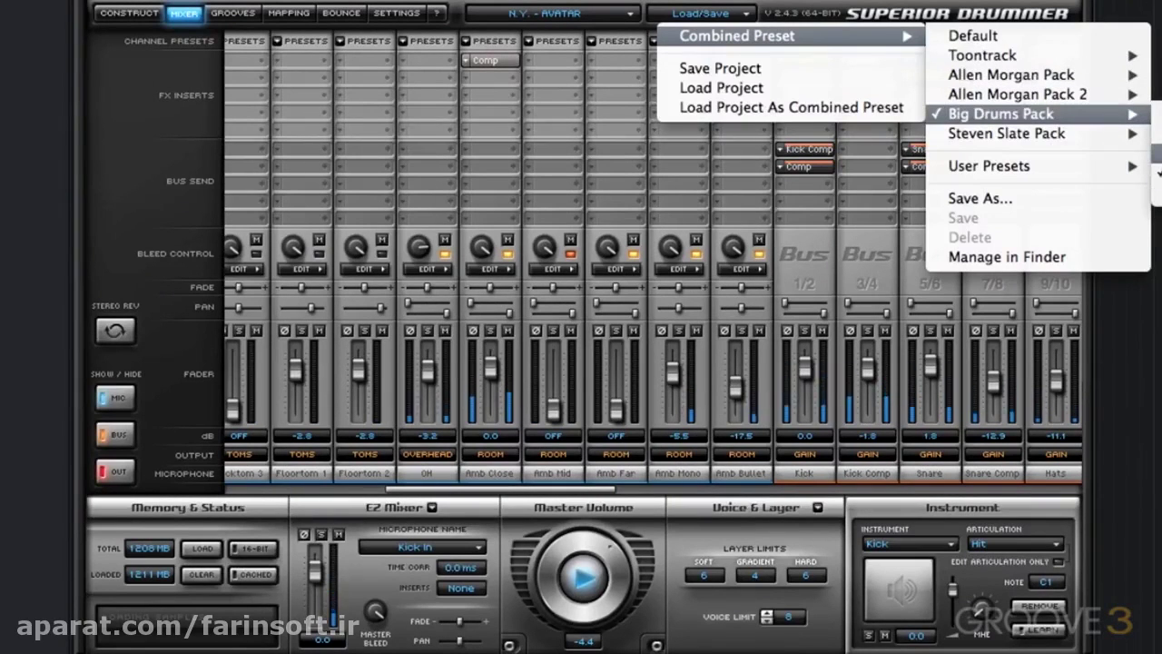
click(1158, 155)
click(457, 159)
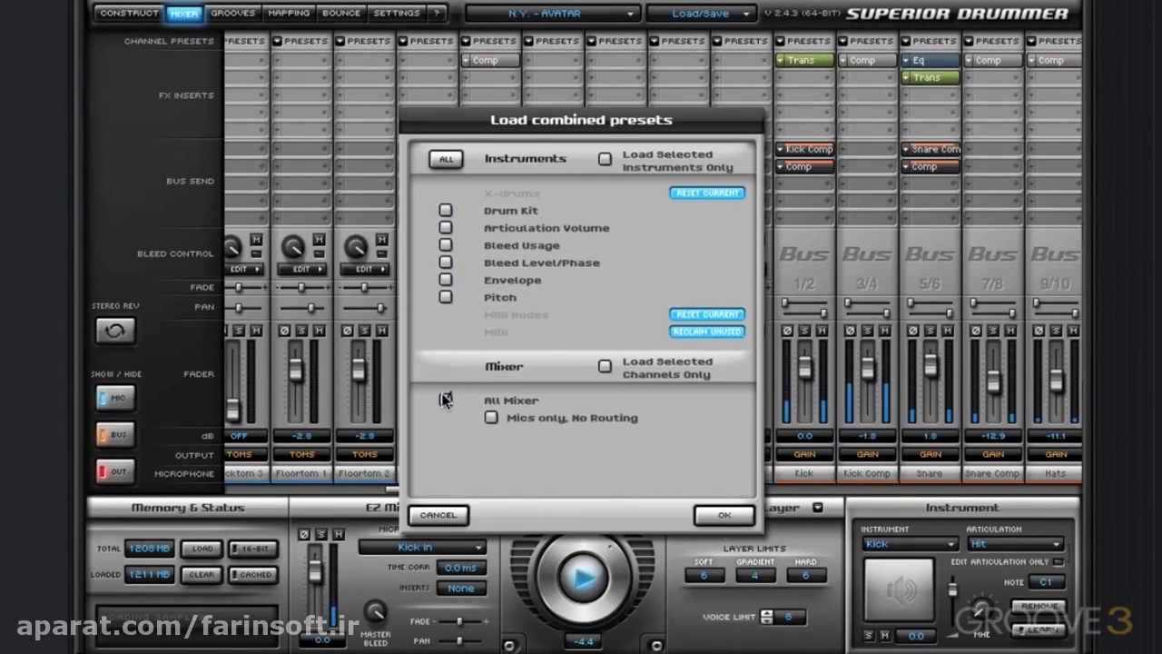
click(738, 520)
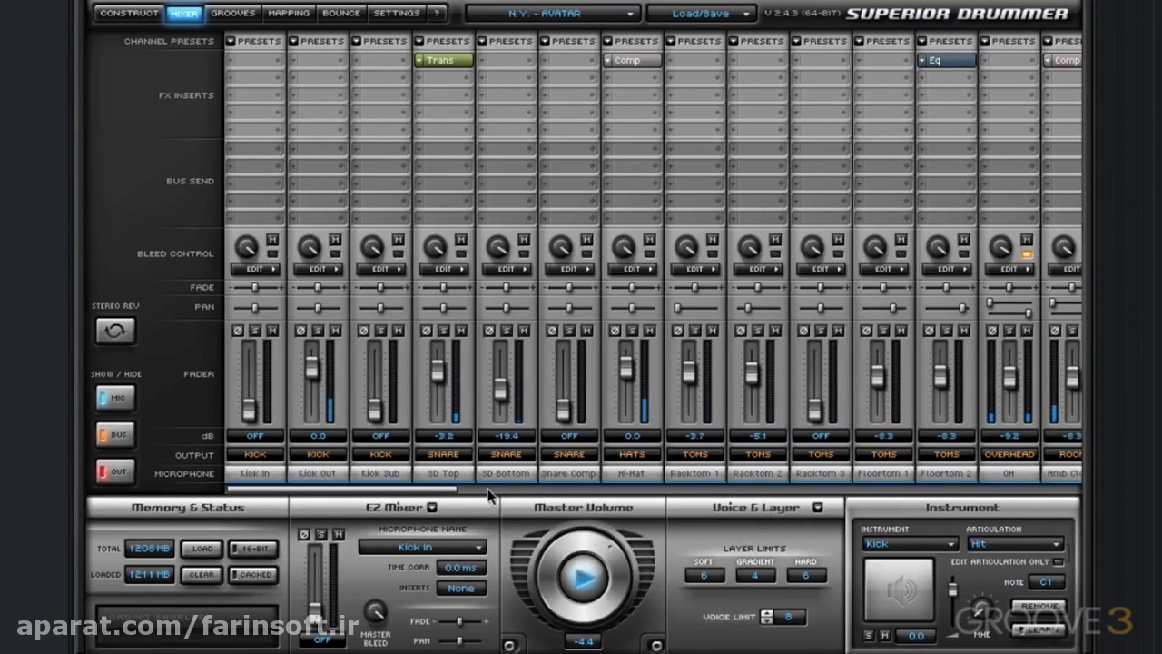
drag(463, 490, 758, 517)
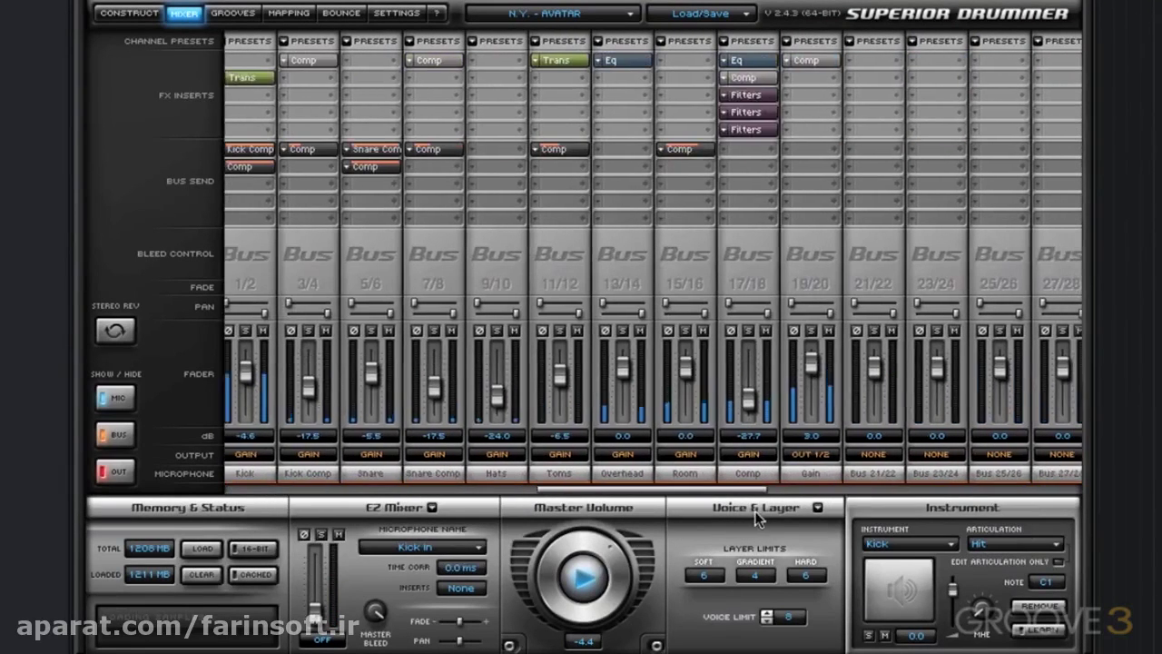
Step: Load only the mixer of the Big Drums Pack preset Snares Off during playback, with all instrument options cleared
click(727, 19)
mouse_move(767, 36)
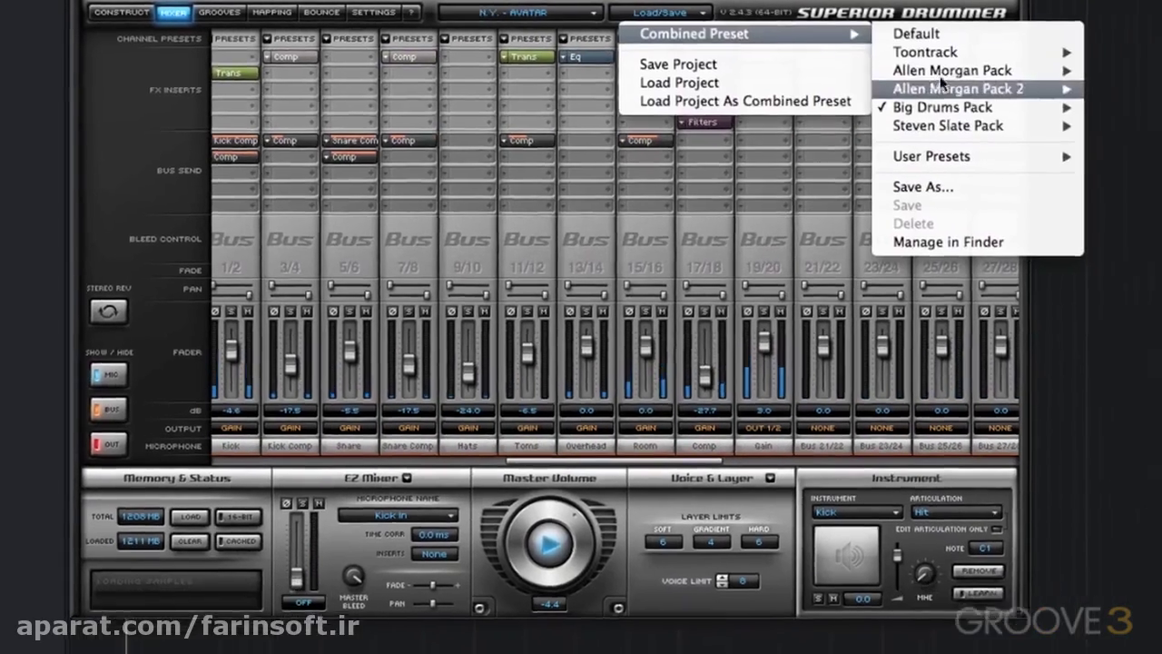
mouse_move(944, 107)
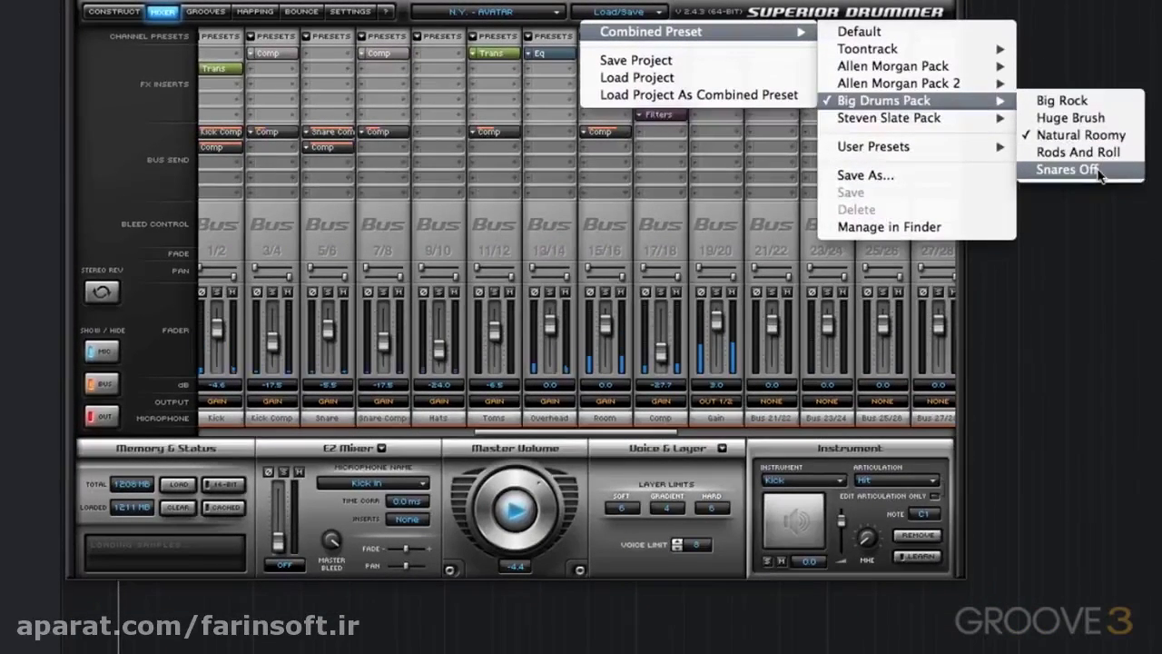
click(1100, 171)
click(392, 139)
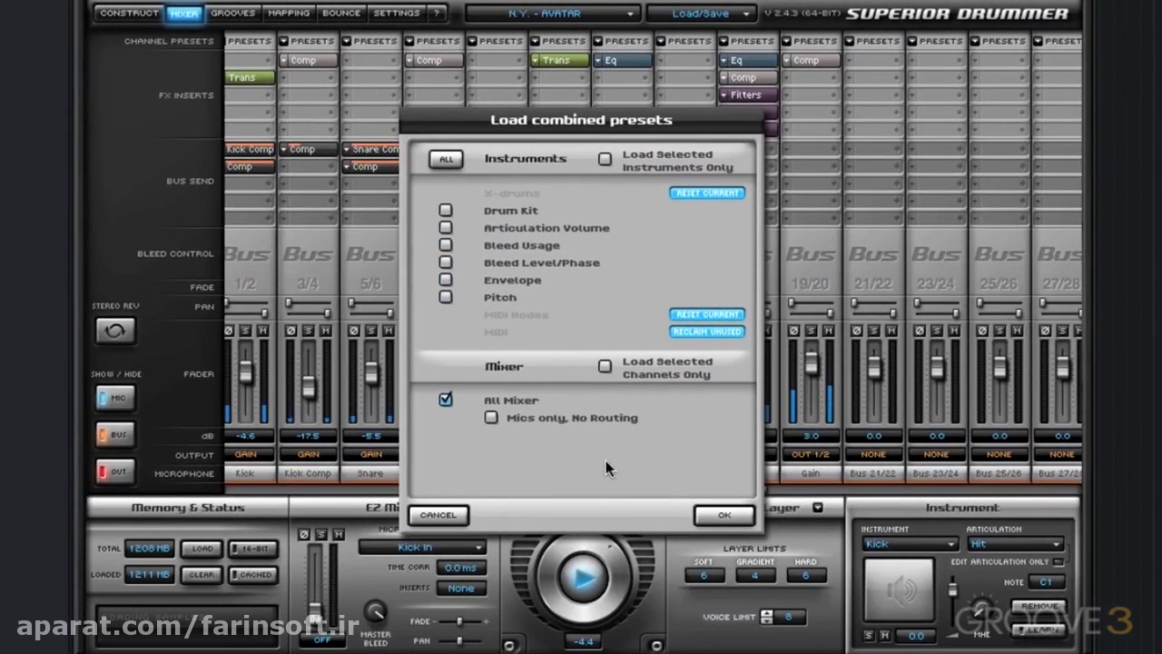
click(709, 513)
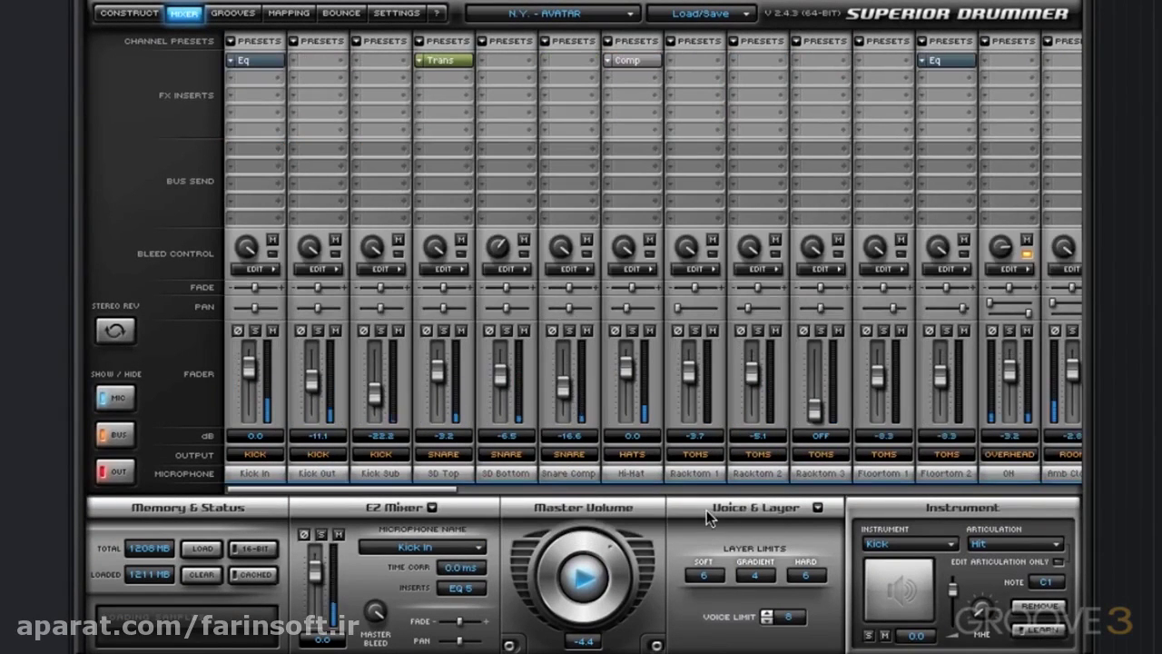
Step: Load the Toontrack preset Avatar Natural with all instrument options cleared and only All Mixer enabled
click(741, 20)
mouse_move(817, 33)
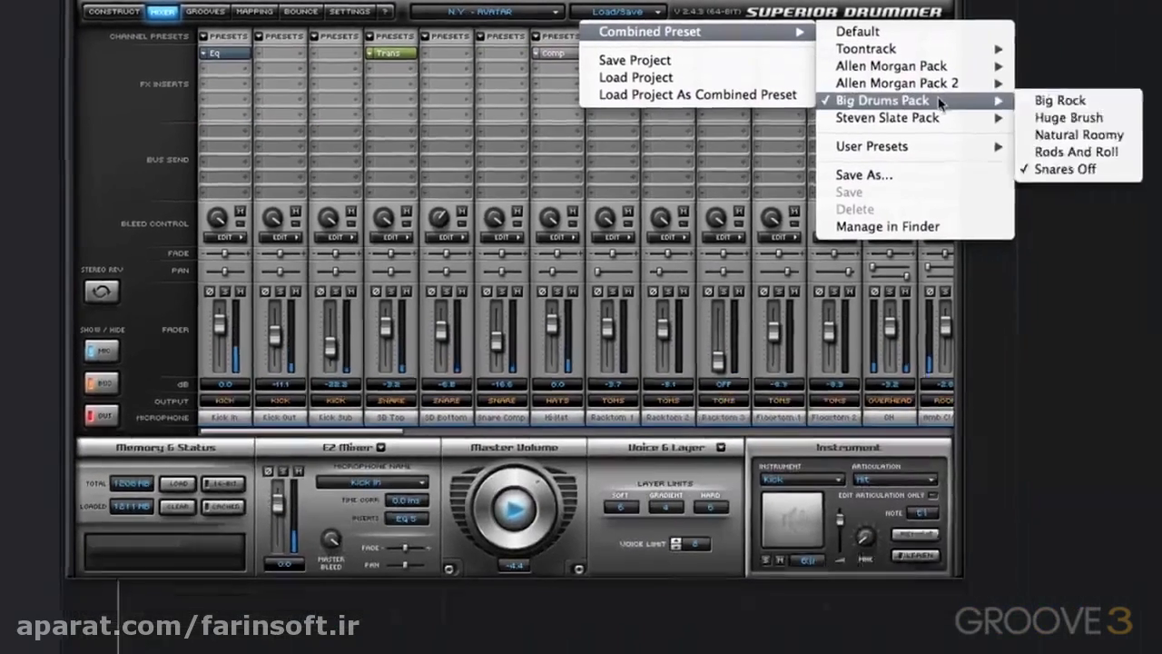
mouse_move(1098, 65)
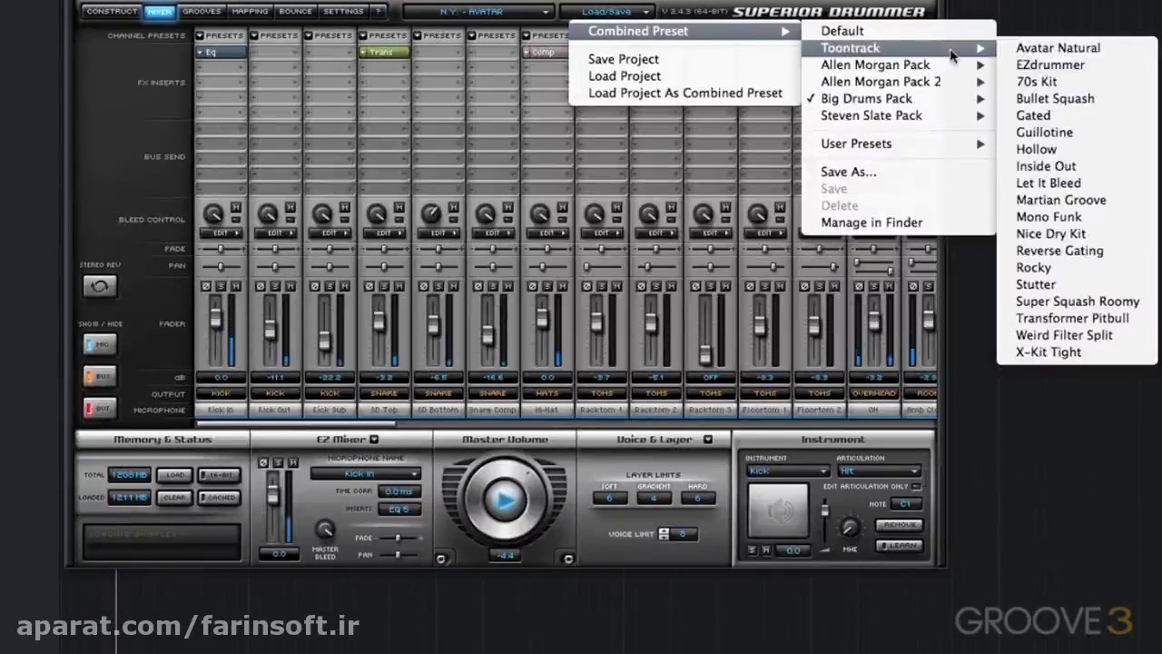
click(1033, 50)
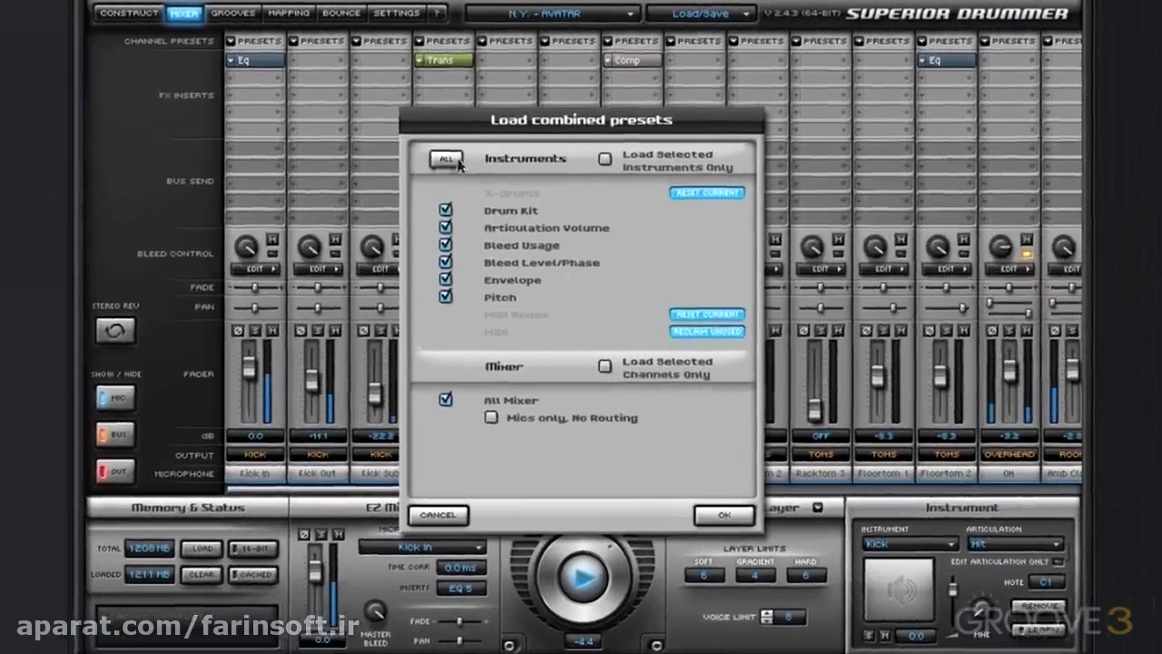
click(446, 158)
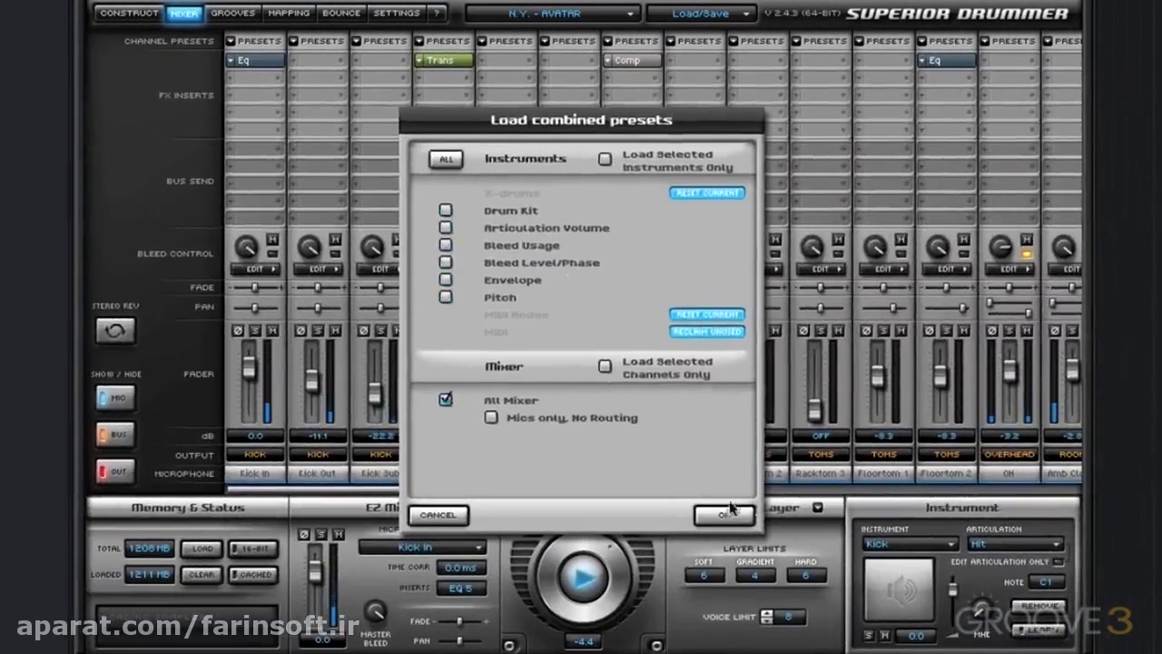
click(725, 515)
click(699, 12)
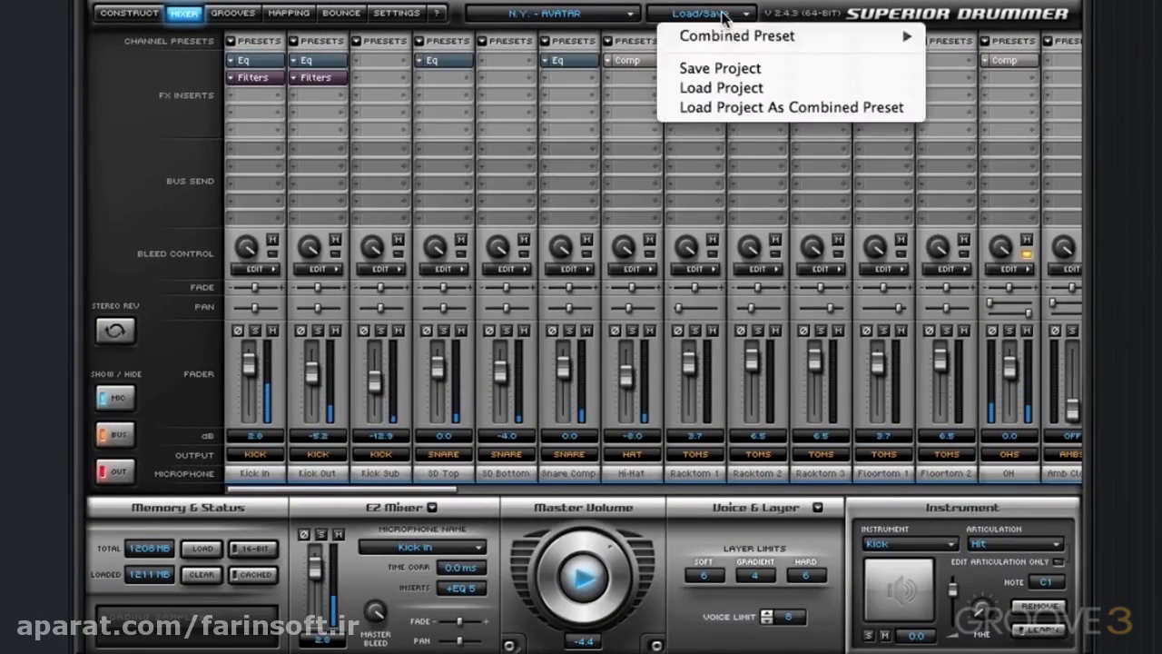
mouse_move(735, 35)
mouse_move(1059, 60)
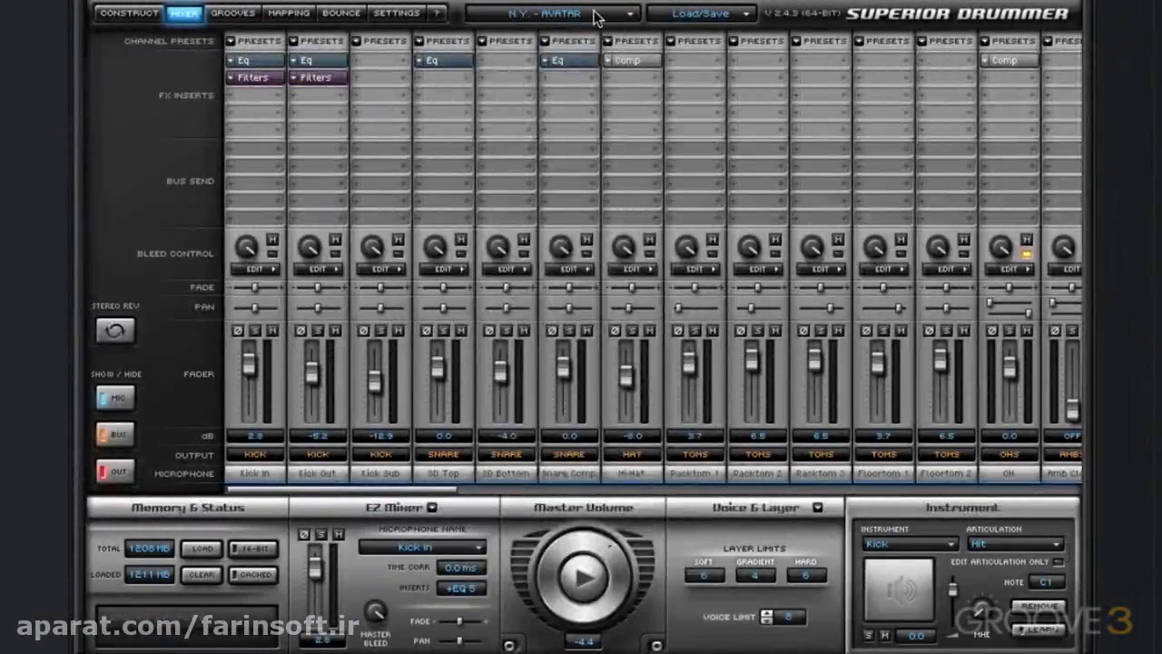
click(596, 12)
click(699, 13)
Step: Load the Big Drums Pack combined preset Big Rock with its kit, and briefly play and stop the groove
click(700, 12)
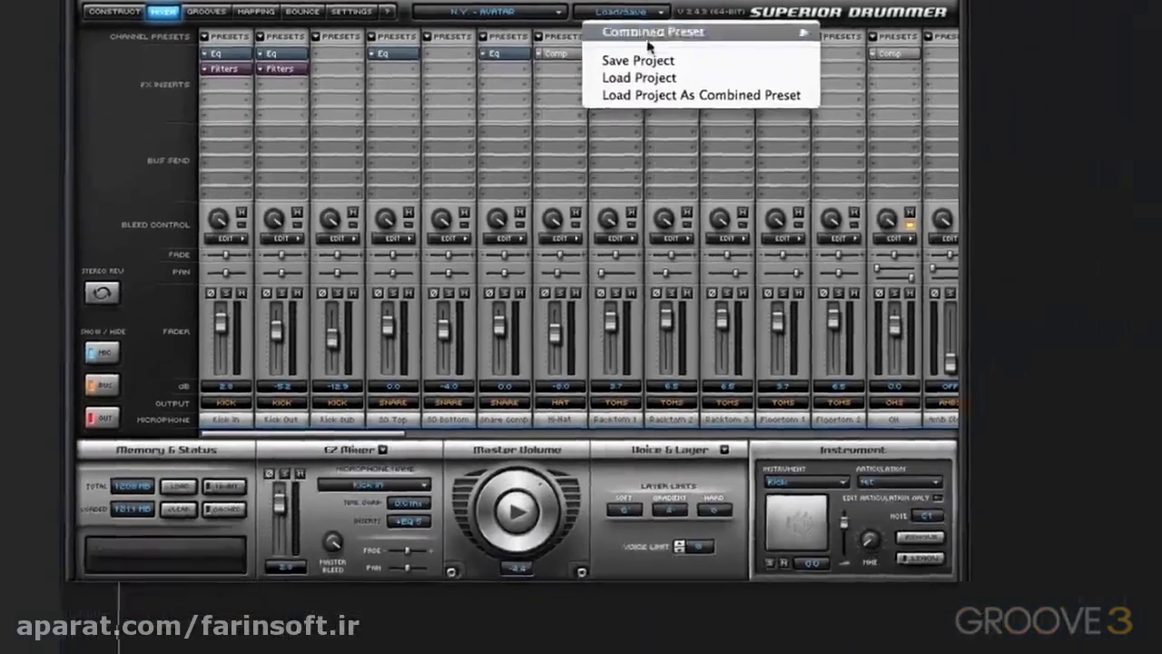
mouse_move(626, 30)
mouse_move(872, 71)
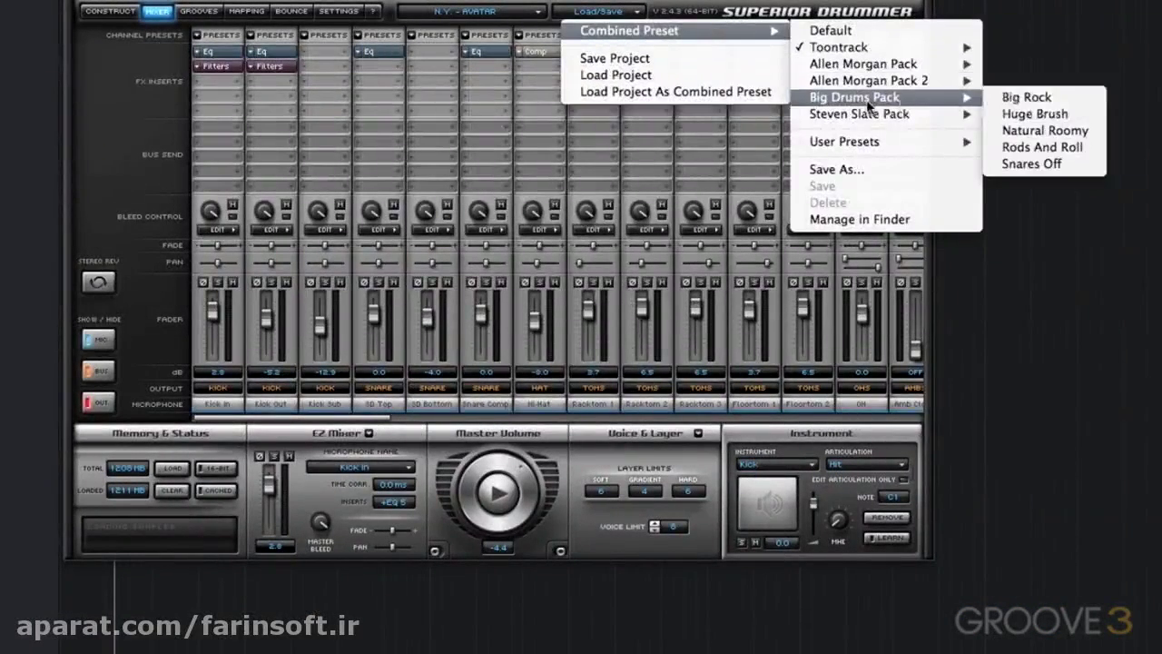
click(1045, 96)
click(618, 440)
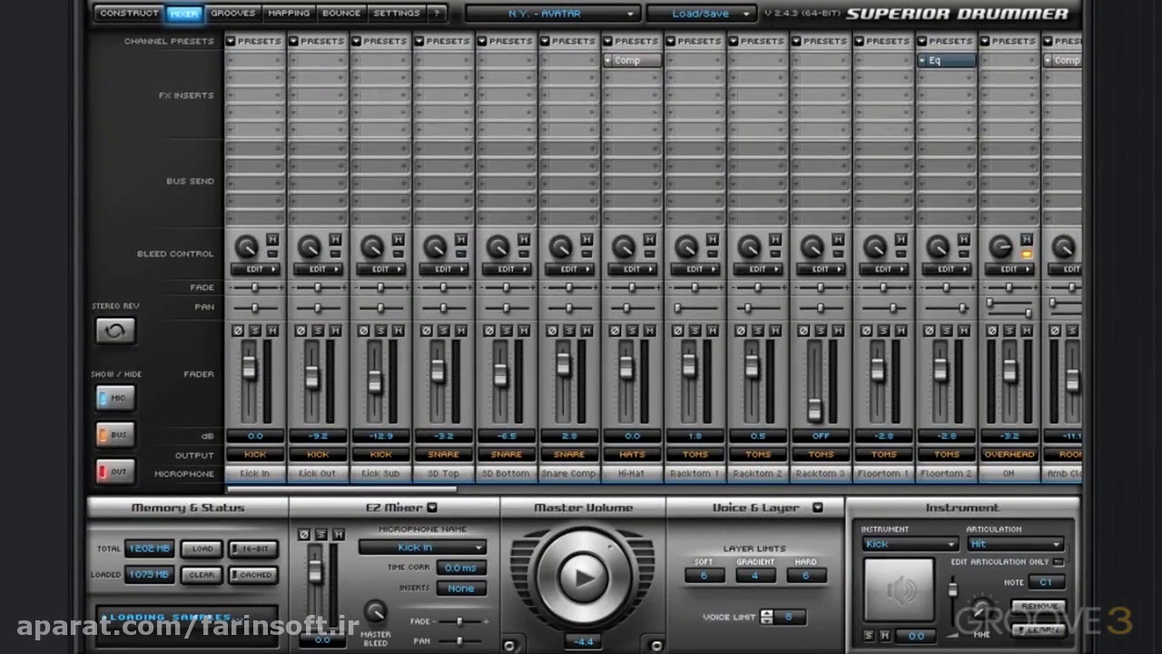
click(574, 581)
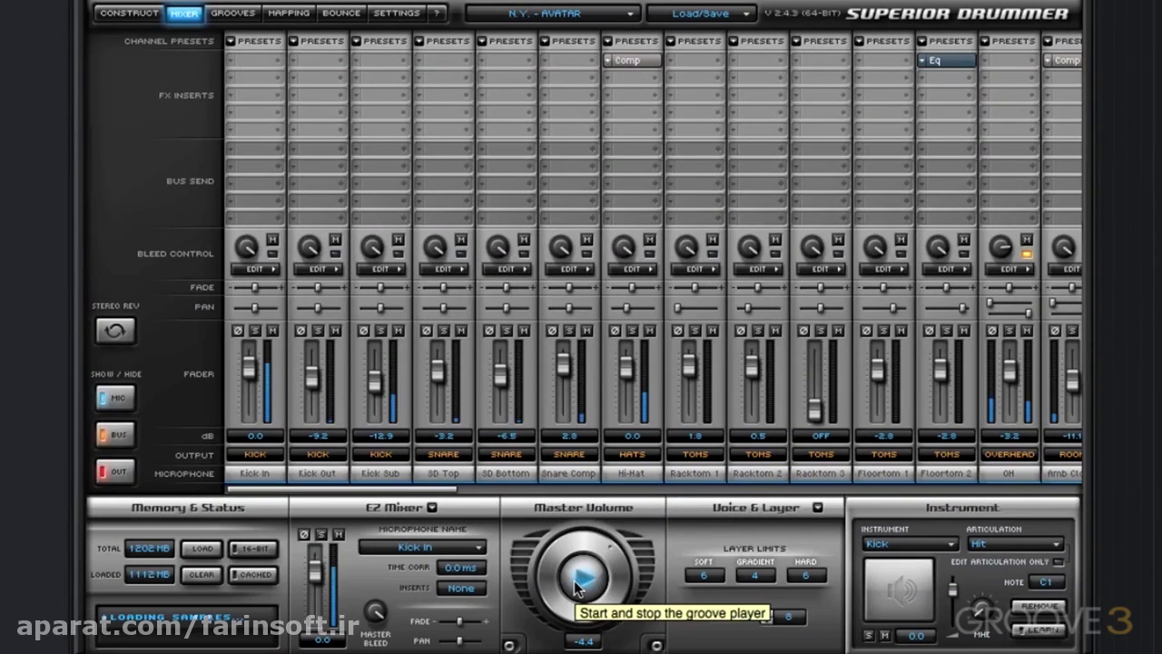
click(578, 586)
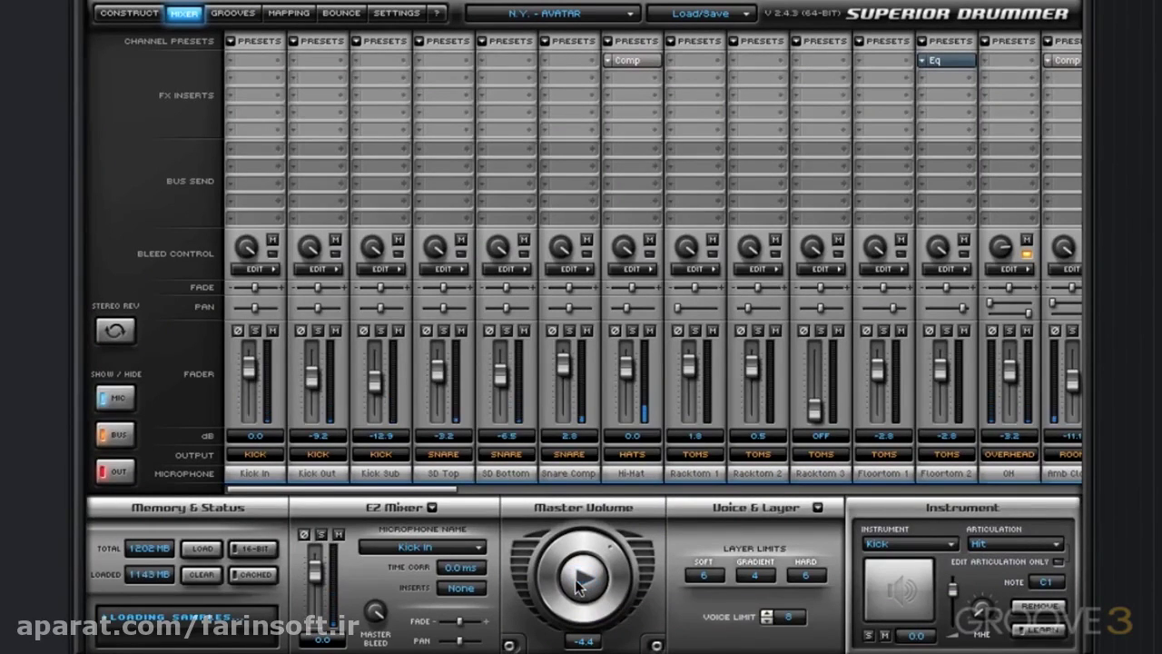
Step: Save the current state as a project named Big Rock Preset on the Desktop
click(702, 14)
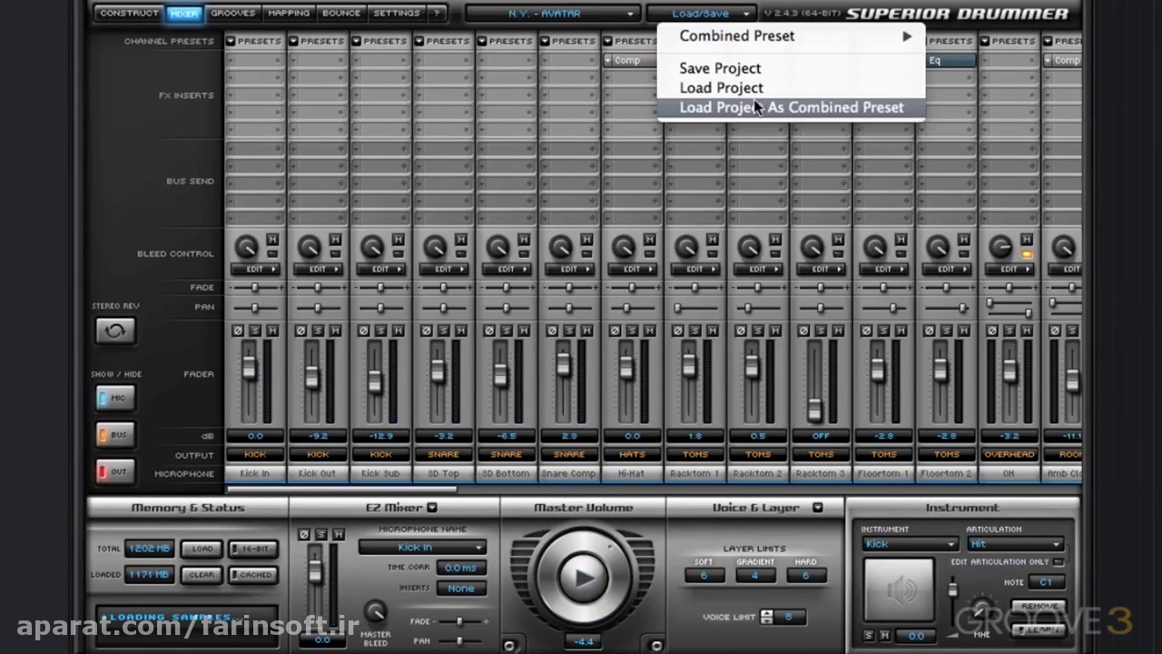
click(760, 76)
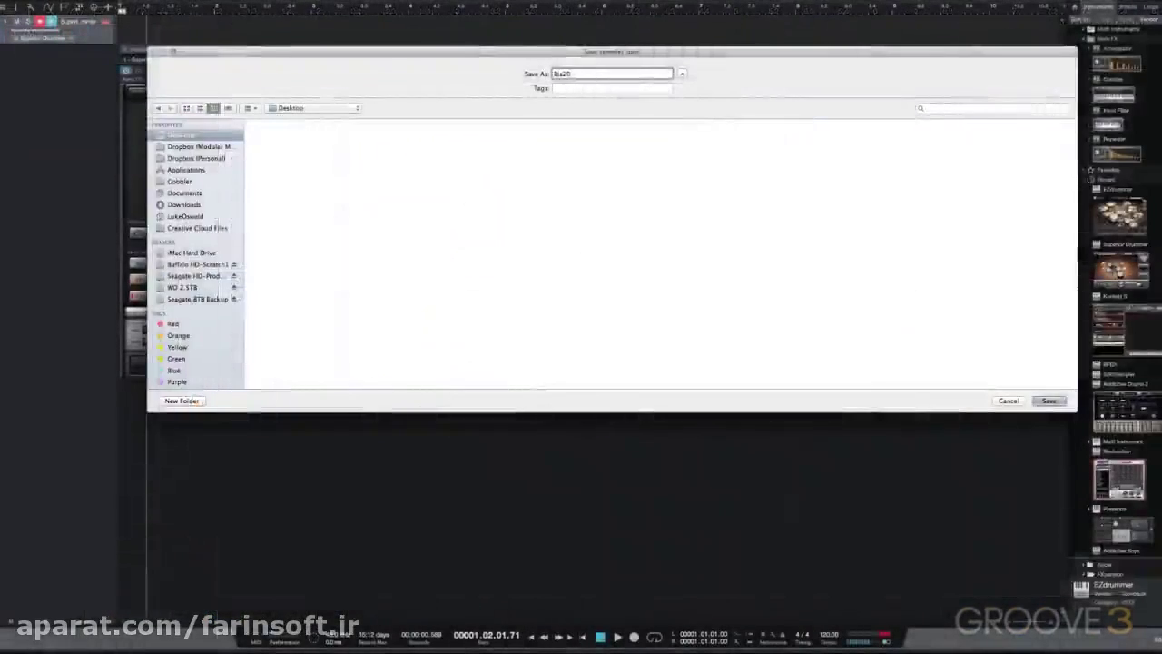
key(BackSpace)
key(BackSpace)
text(g Rock Preset)
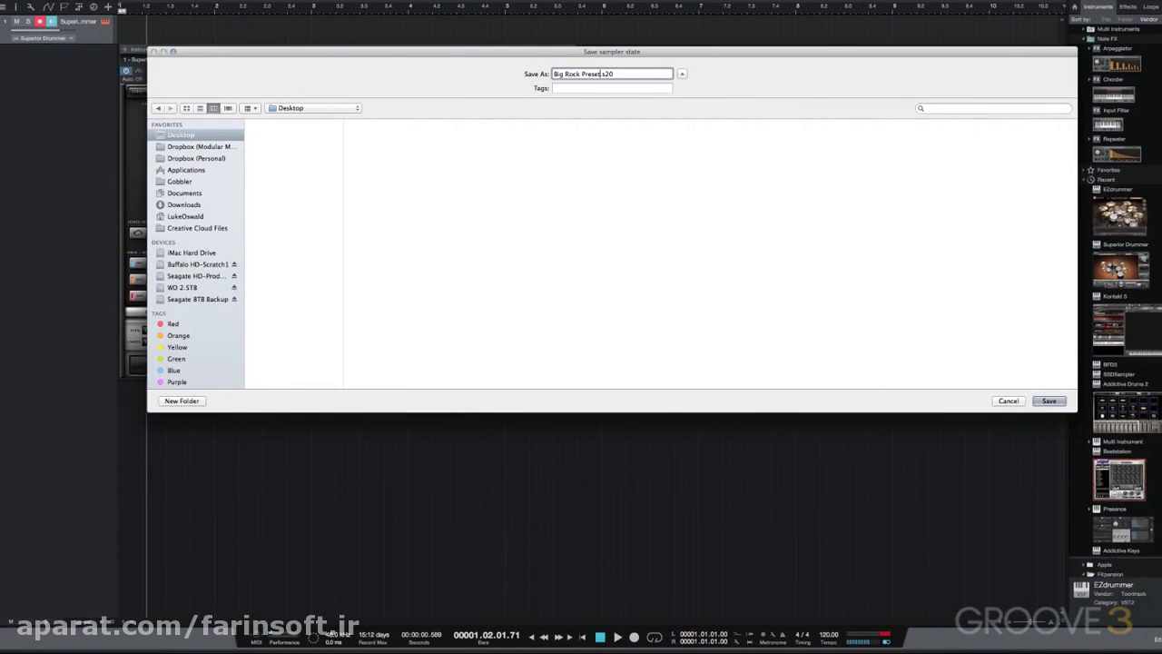
click(1049, 401)
Step: Switch the sound library to N.Y. - Allaire and load Big Rock Preset.s20 as a combined preset with only MIDI and All Mixer enabled
click(350, 92)
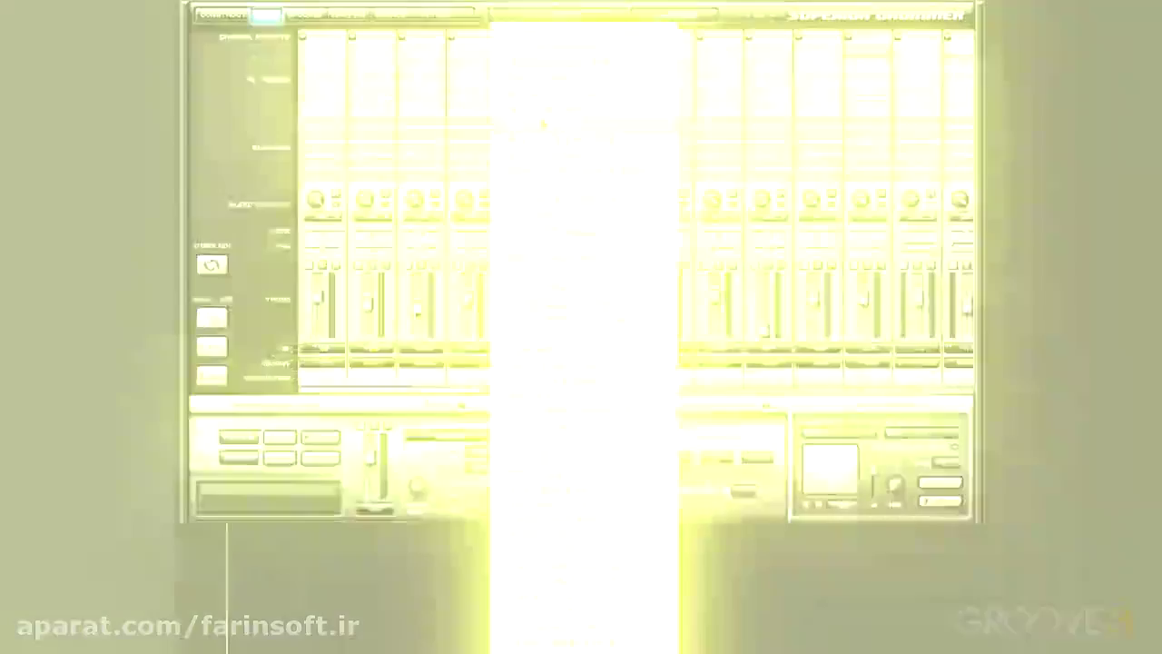
click(542, 112)
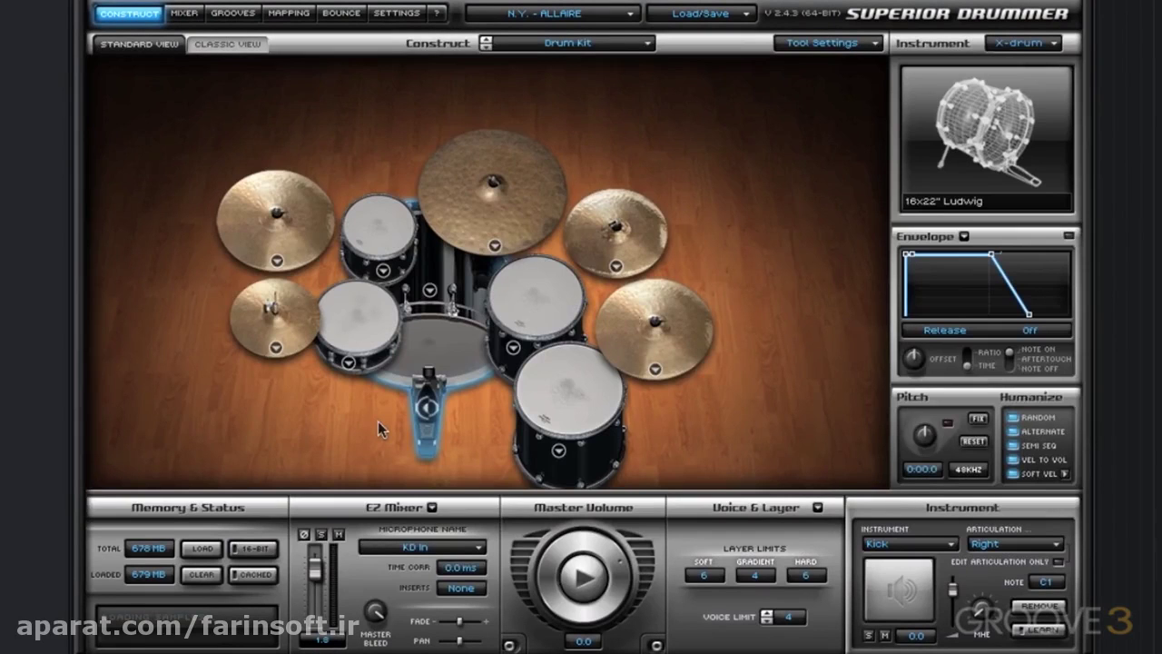
click(730, 12)
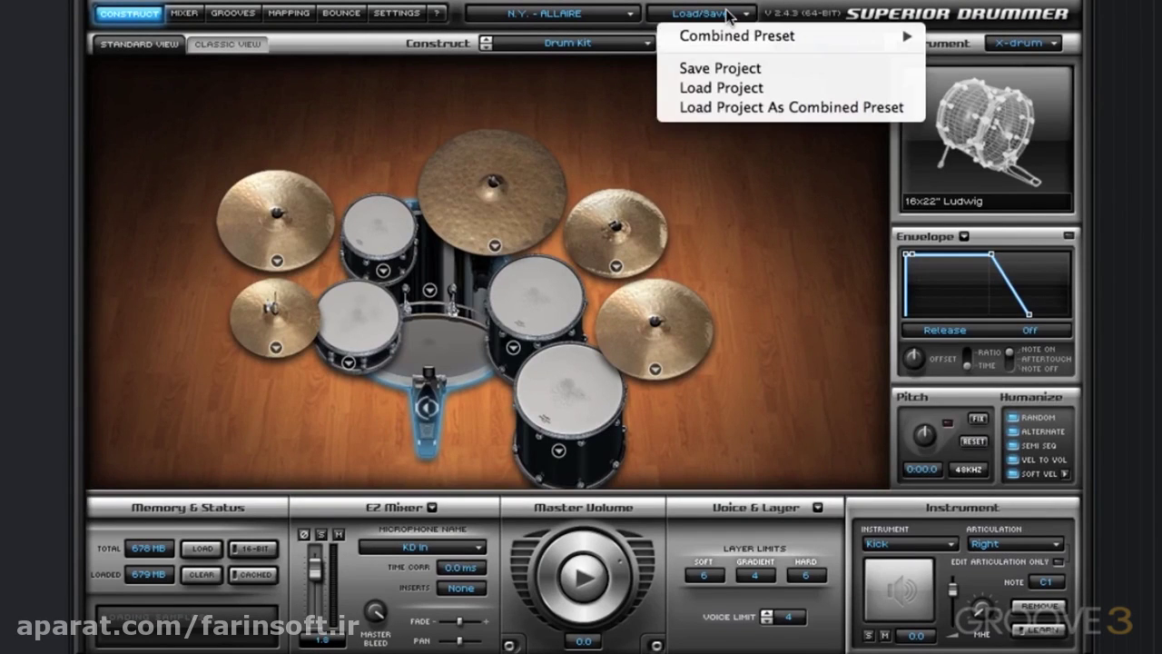
click(732, 107)
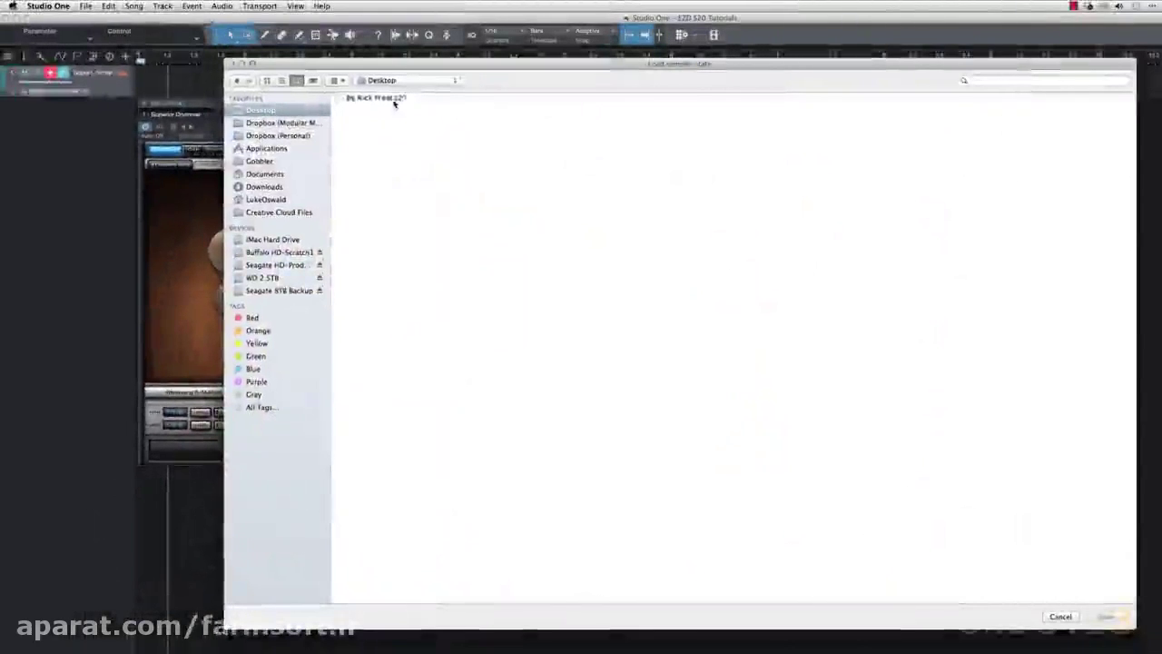
click(399, 98)
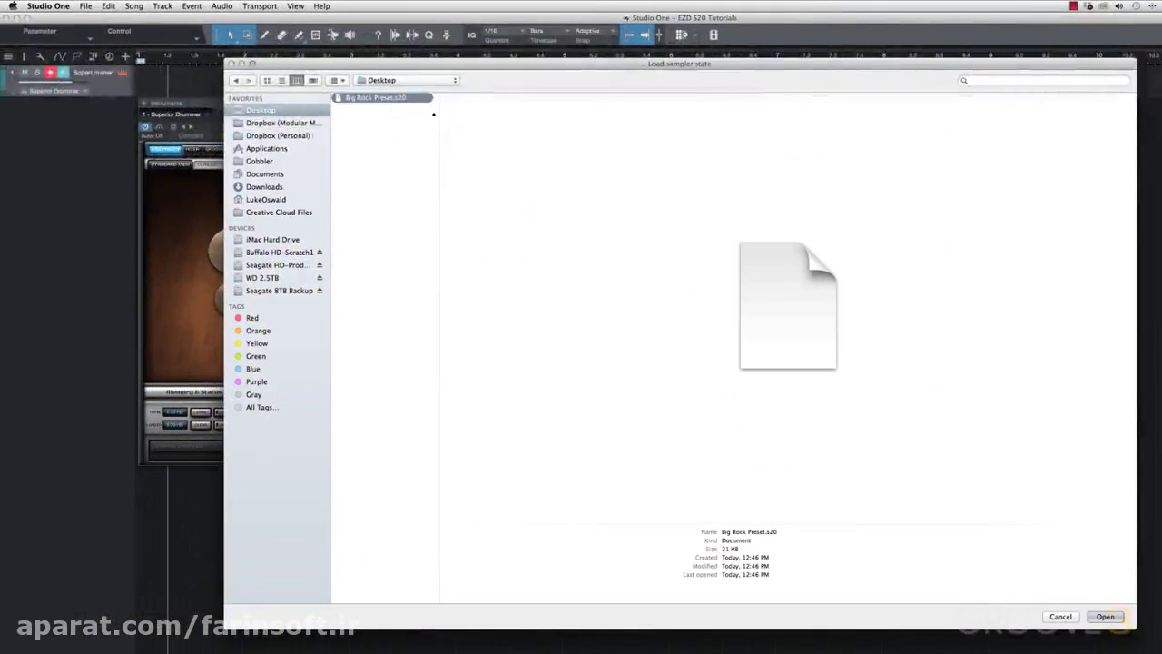
click(1104, 618)
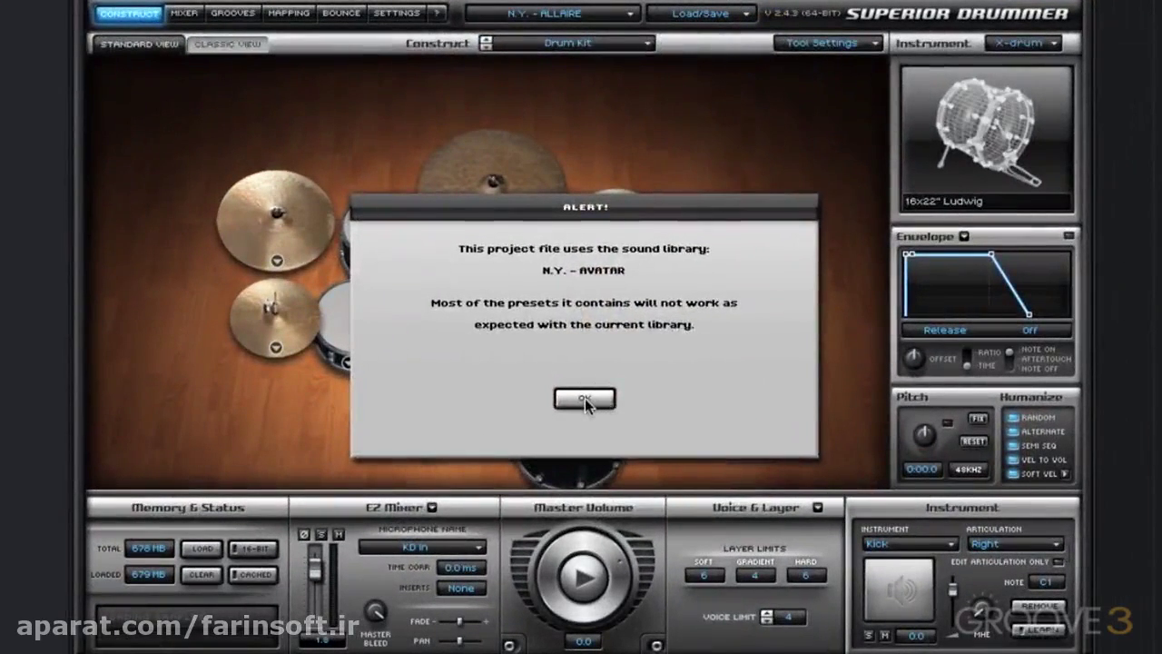
click(588, 400)
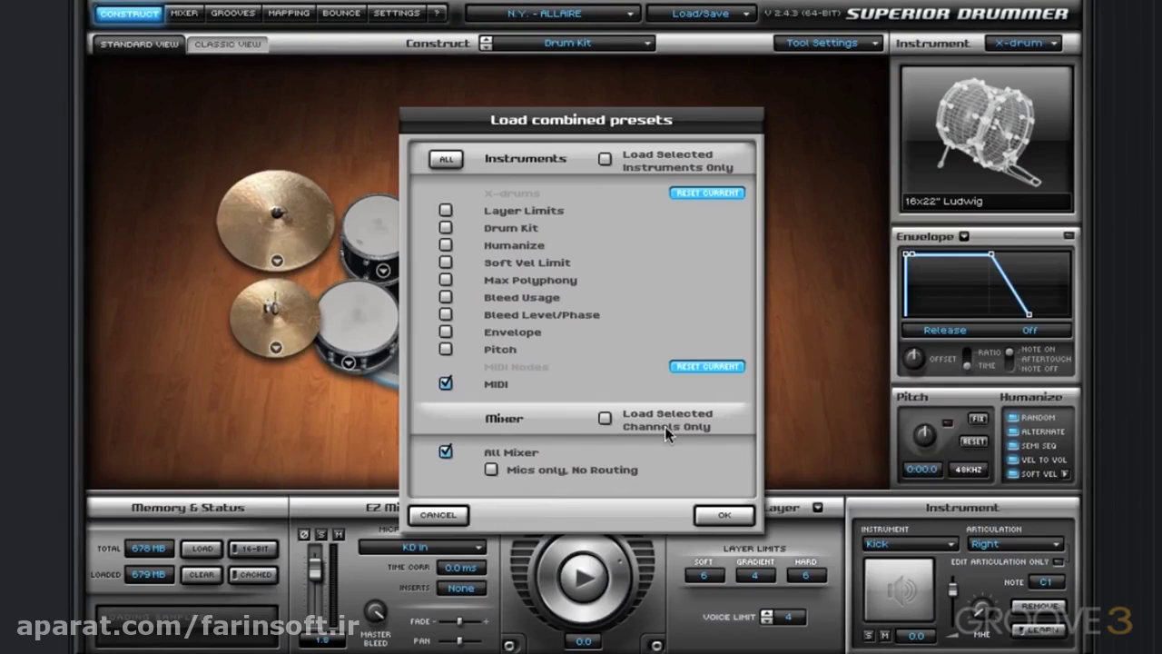
click(717, 514)
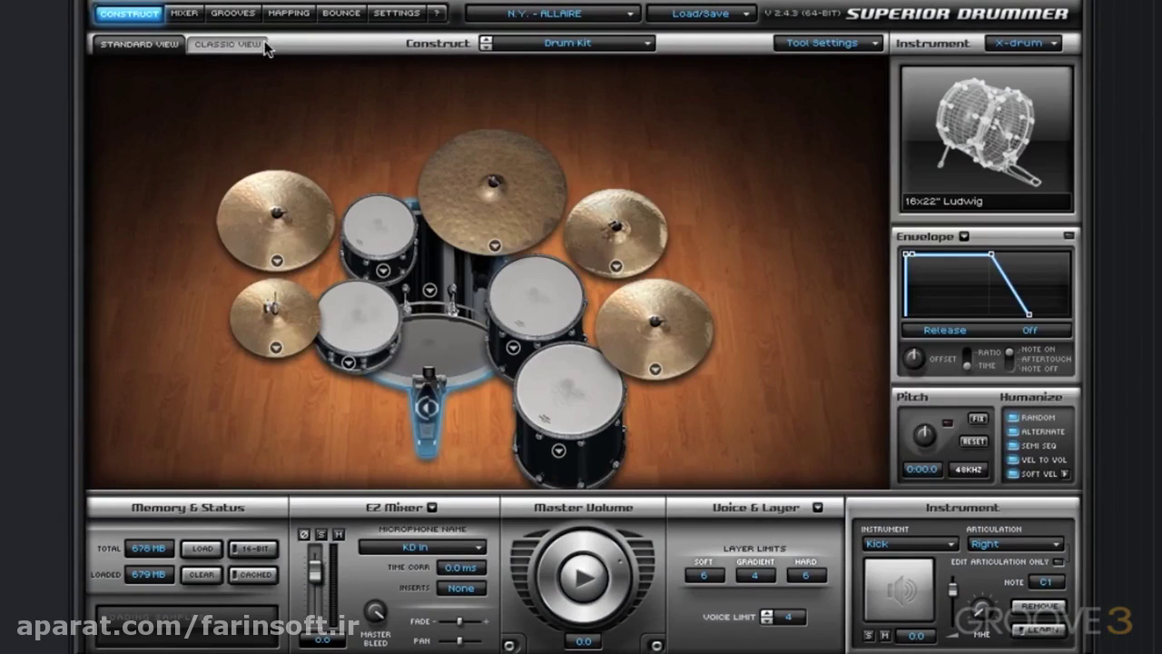
Step: Check the loaded mixer channels, audition the Allaire kit with the groove, and review the project loading options
click(185, 13)
drag(423, 491, 448, 551)
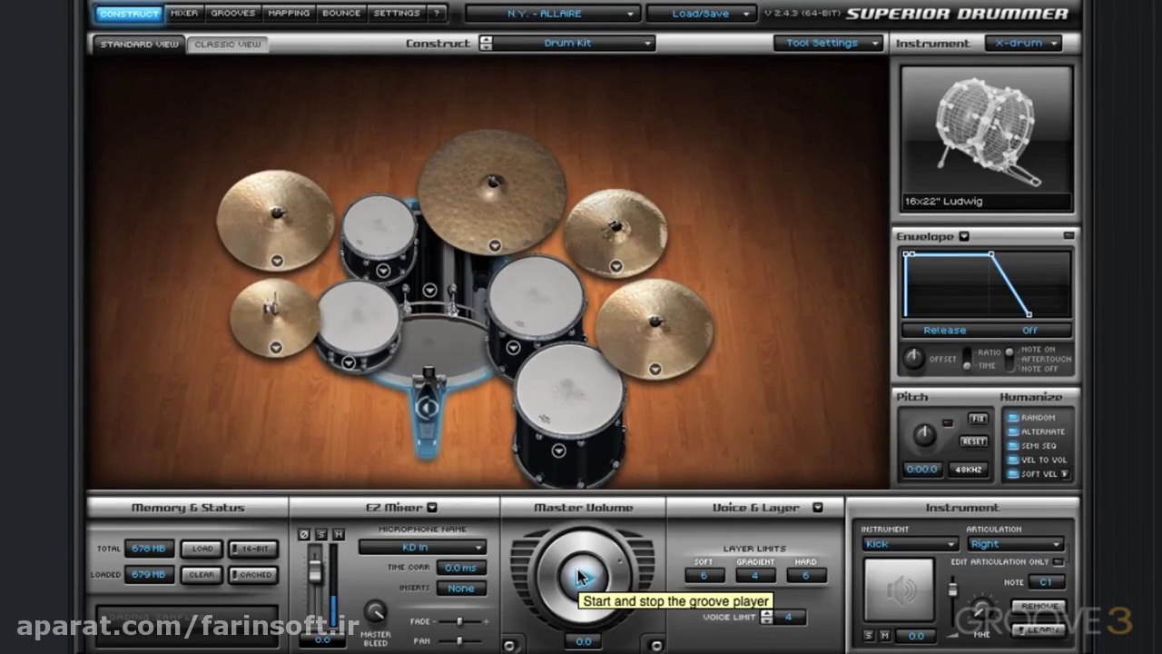
click(578, 569)
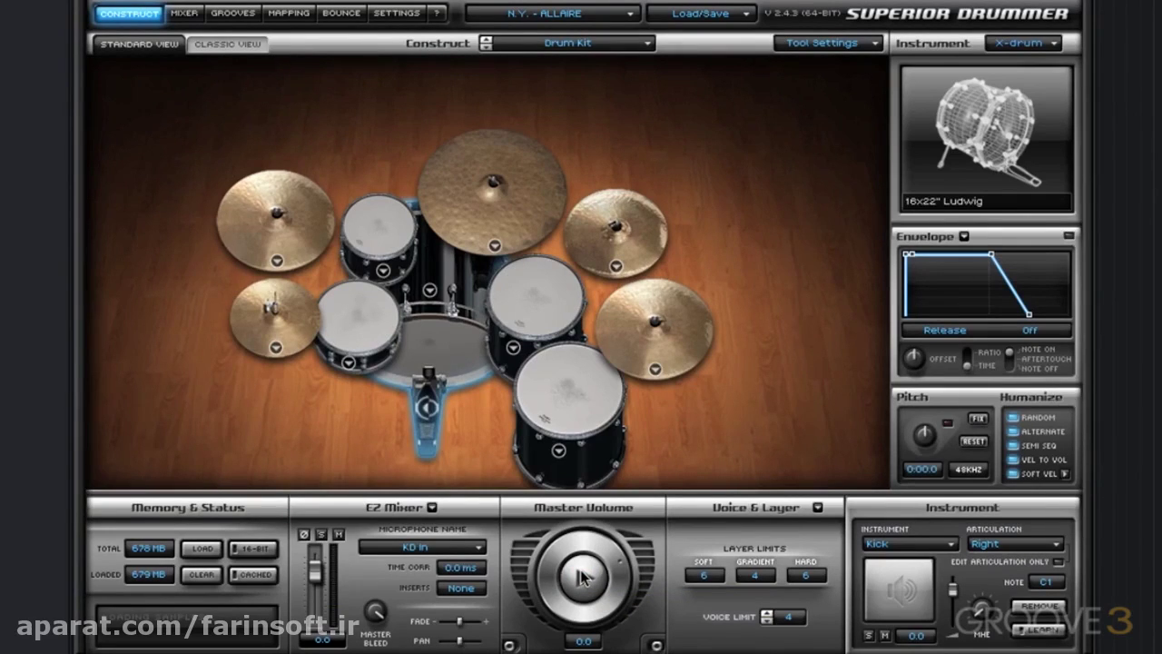
click(706, 18)
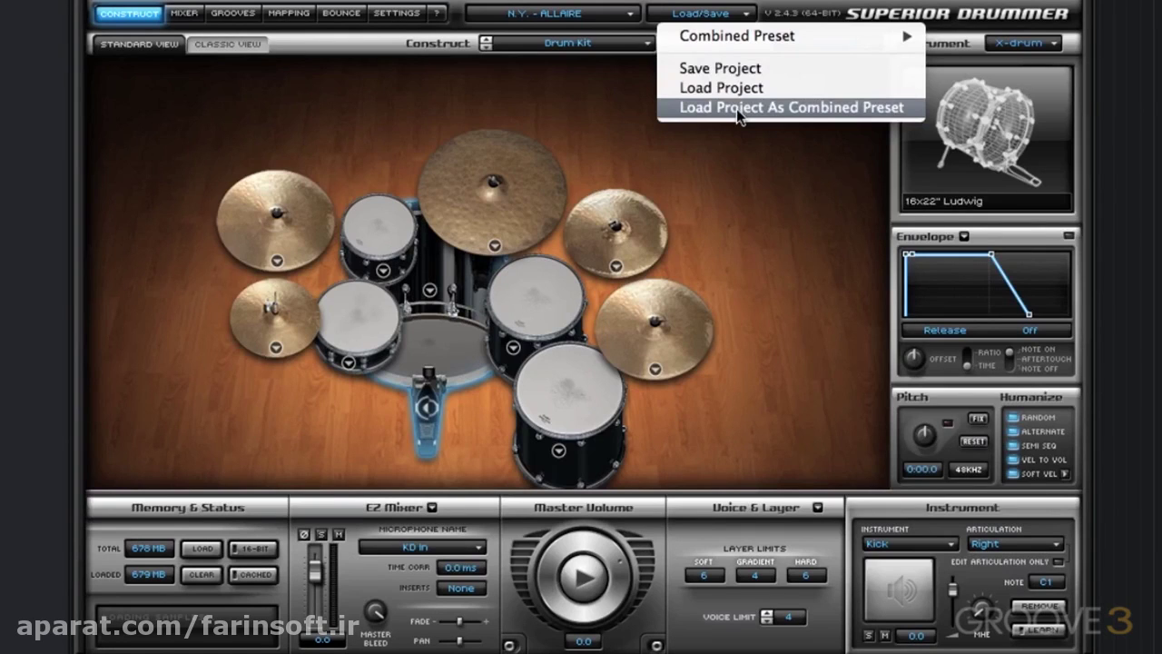
click(760, 194)
Step: Play the groove and bypass the Eq and Comp inserts on the Gain bus and the inserts on the Room bus
click(574, 595)
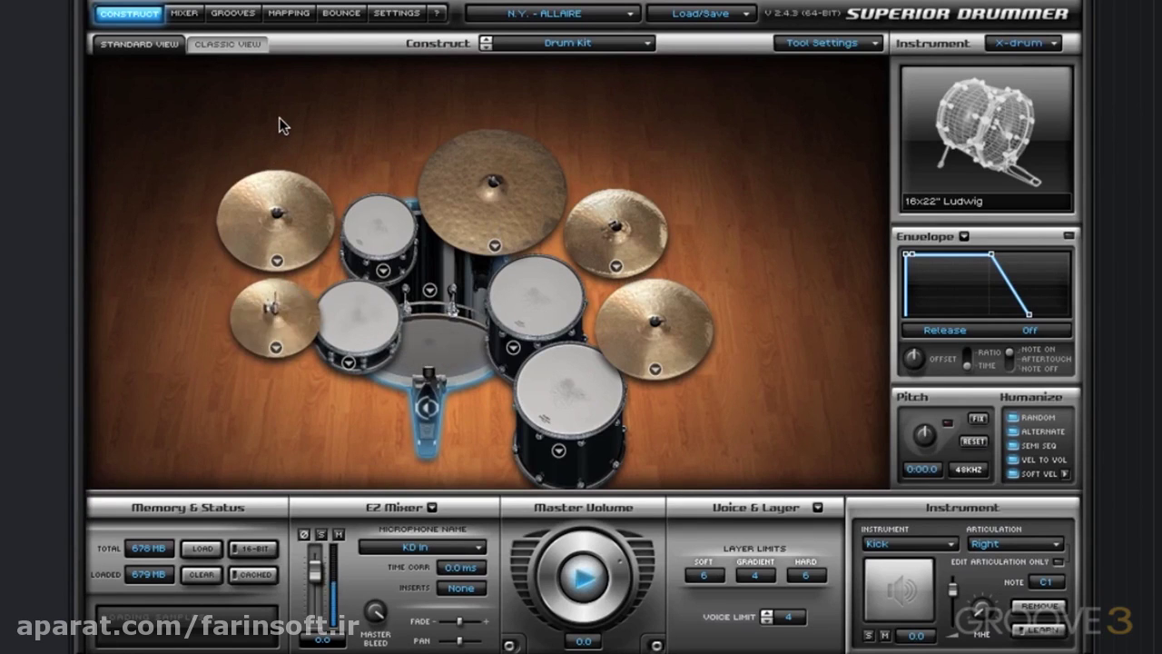
click(186, 13)
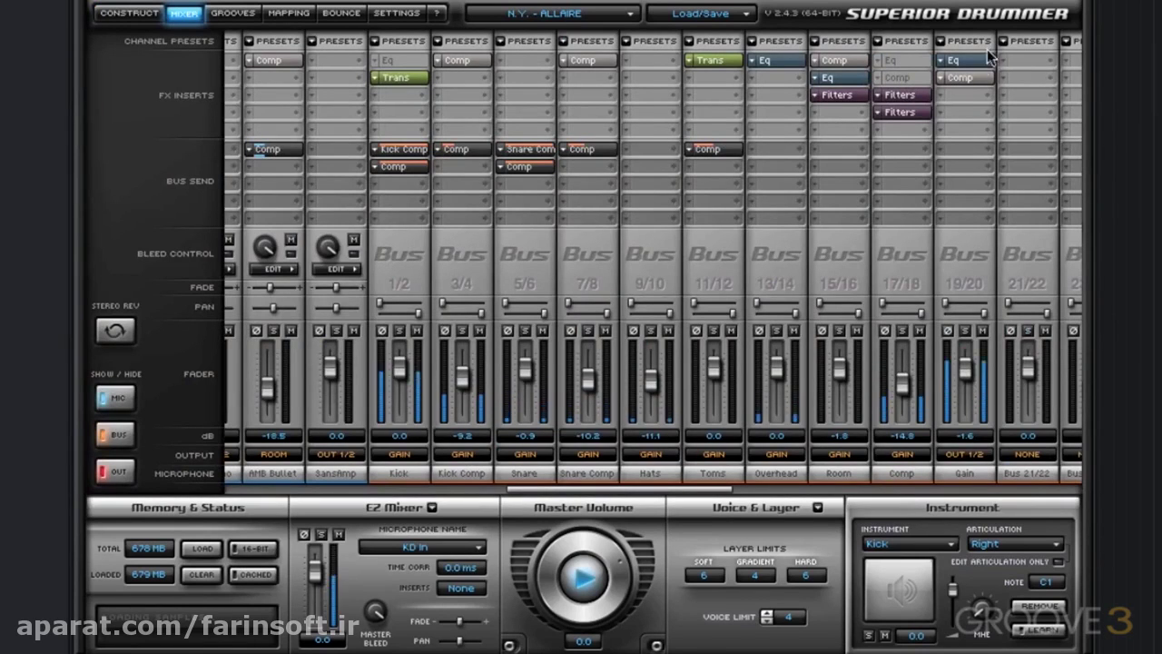
click(967, 62)
click(849, 62)
click(838, 96)
click(852, 76)
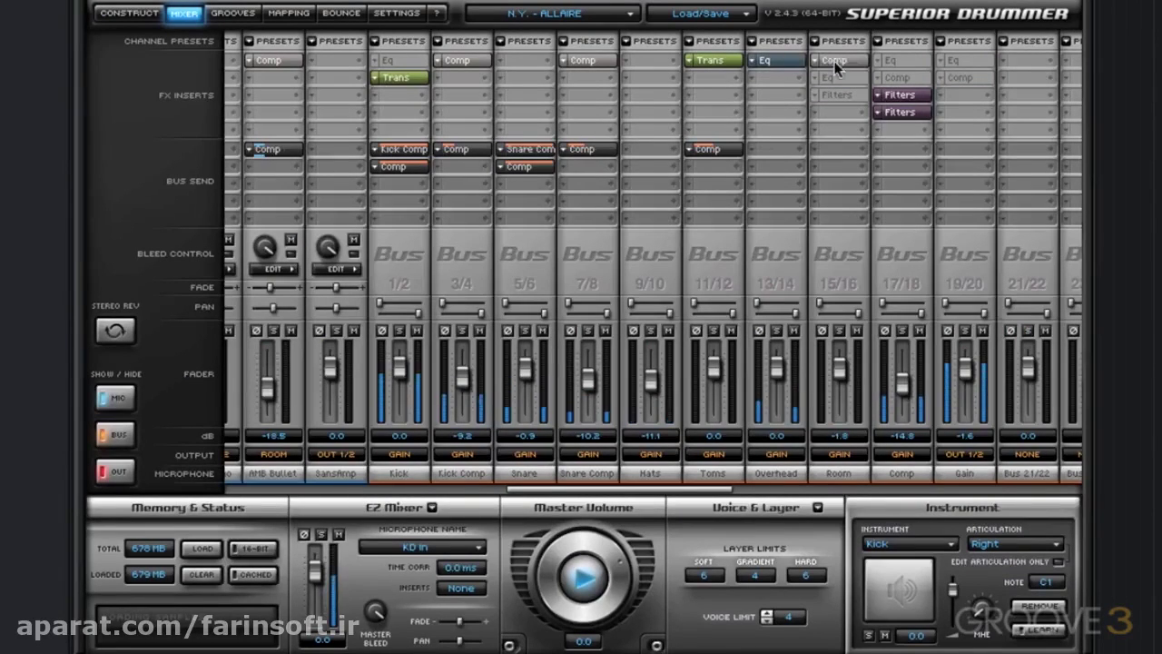
Step: Re-enable the bypassed inserts on the Room, Comp and Gain bus channels while the groove plays
click(839, 77)
click(840, 110)
click(841, 94)
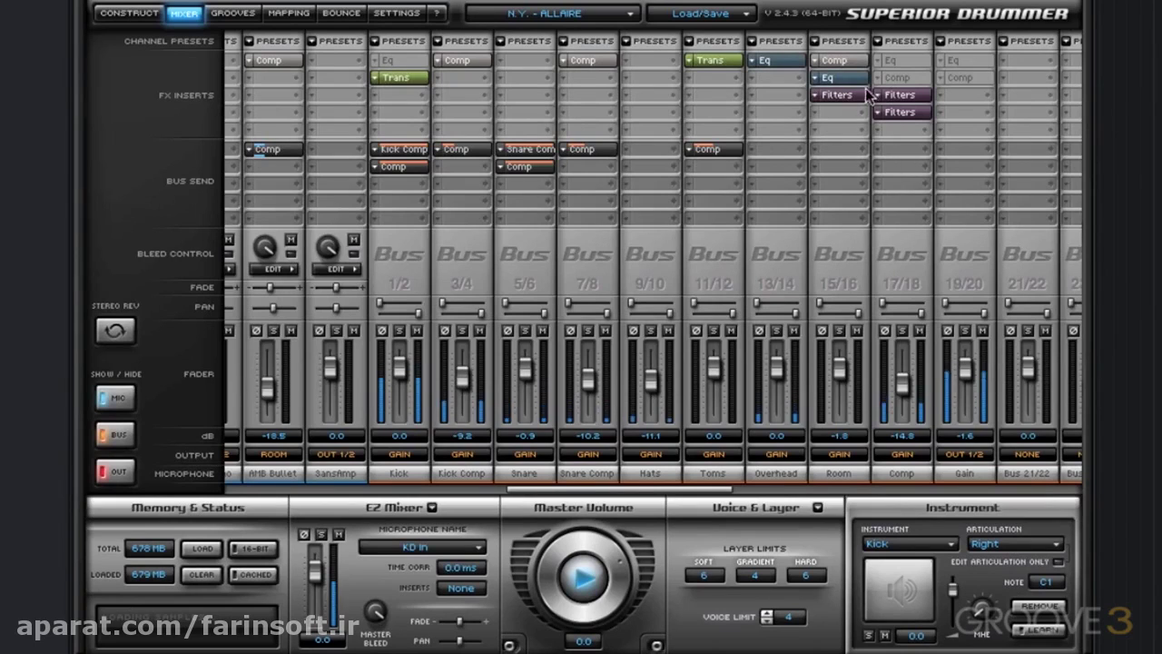
click(897, 80)
click(953, 78)
click(974, 61)
click(926, 60)
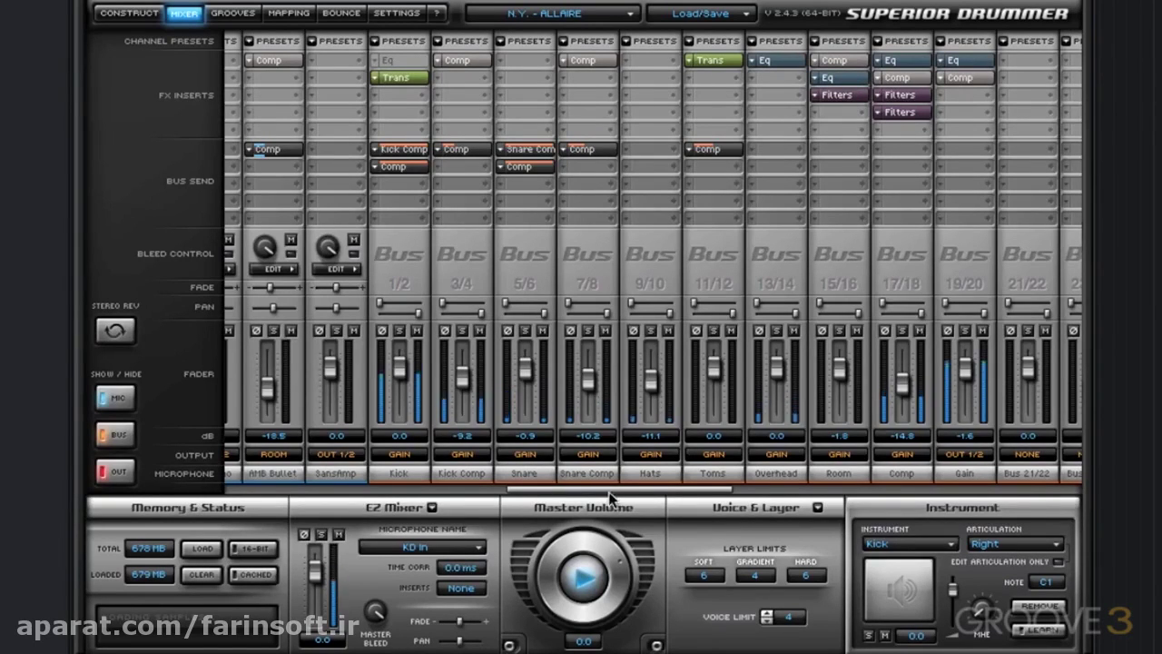
mouse_move(696, 490)
mouse_down()
mouse_move(814, 493)
mouse_move(677, 487)
mouse_up()
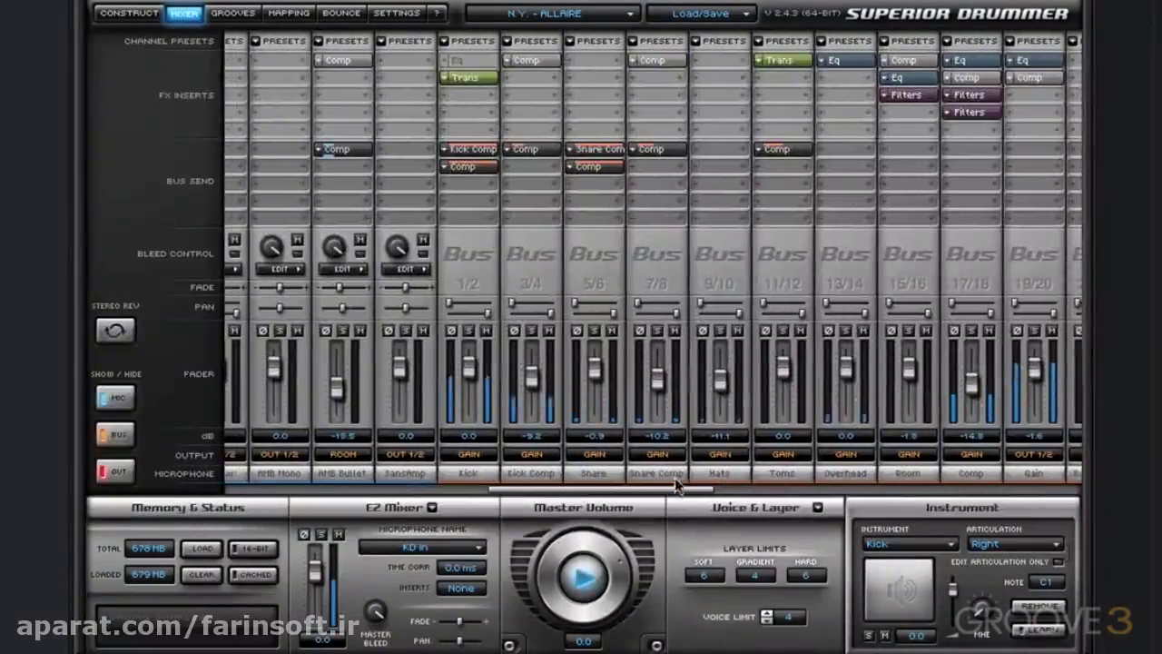
Step: Set the Snare Comp channel's send to the Comp bus to about -9.7 dB and the Kick Comp channel's send to 0.0 dB
click(642, 149)
drag(771, 213, 768, 223)
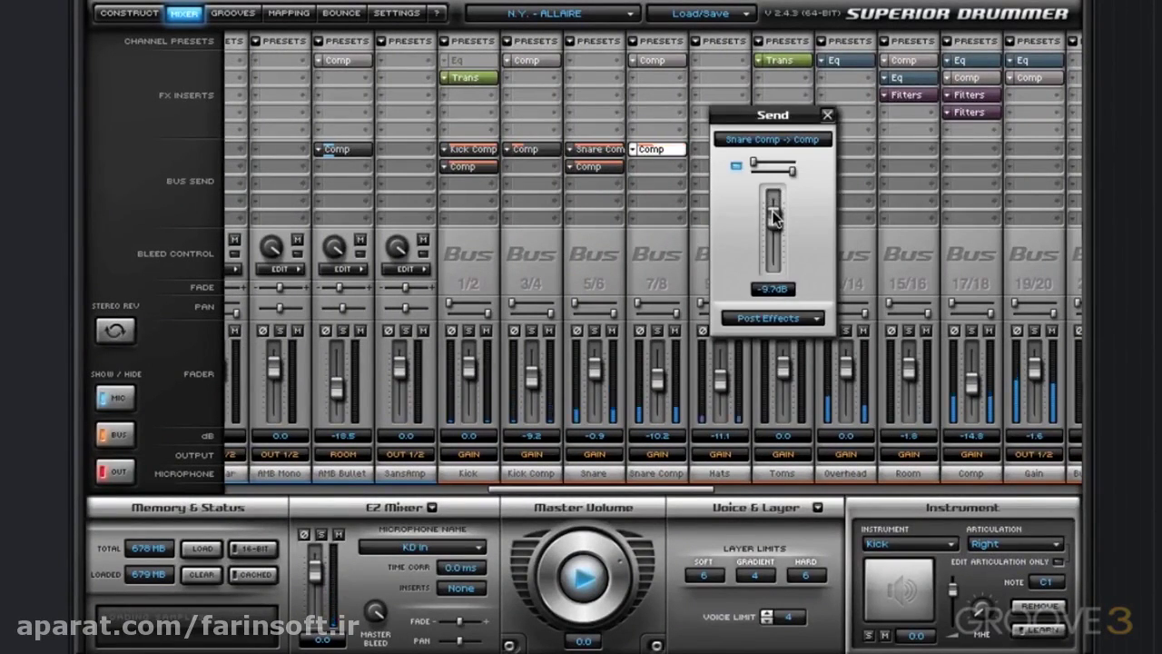
click(542, 150)
drag(648, 211, 649, 198)
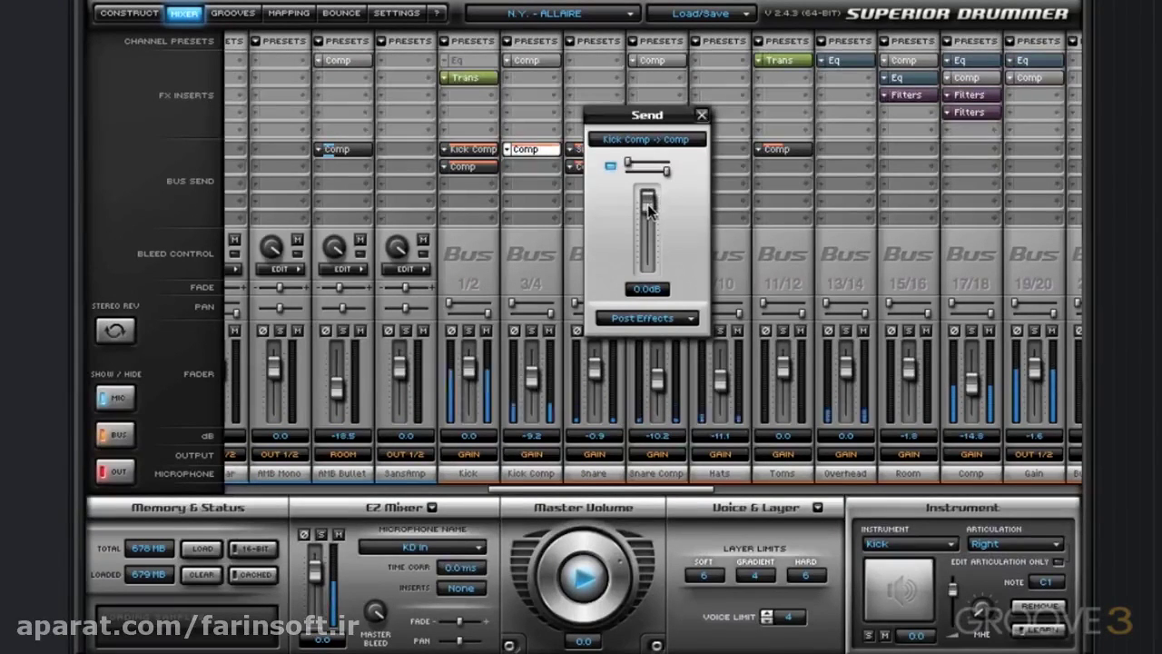
Step: Raise the AMB Bullet channel's linked direct and bleed sends to the Comp bus to 0.0 dB
click(343, 153)
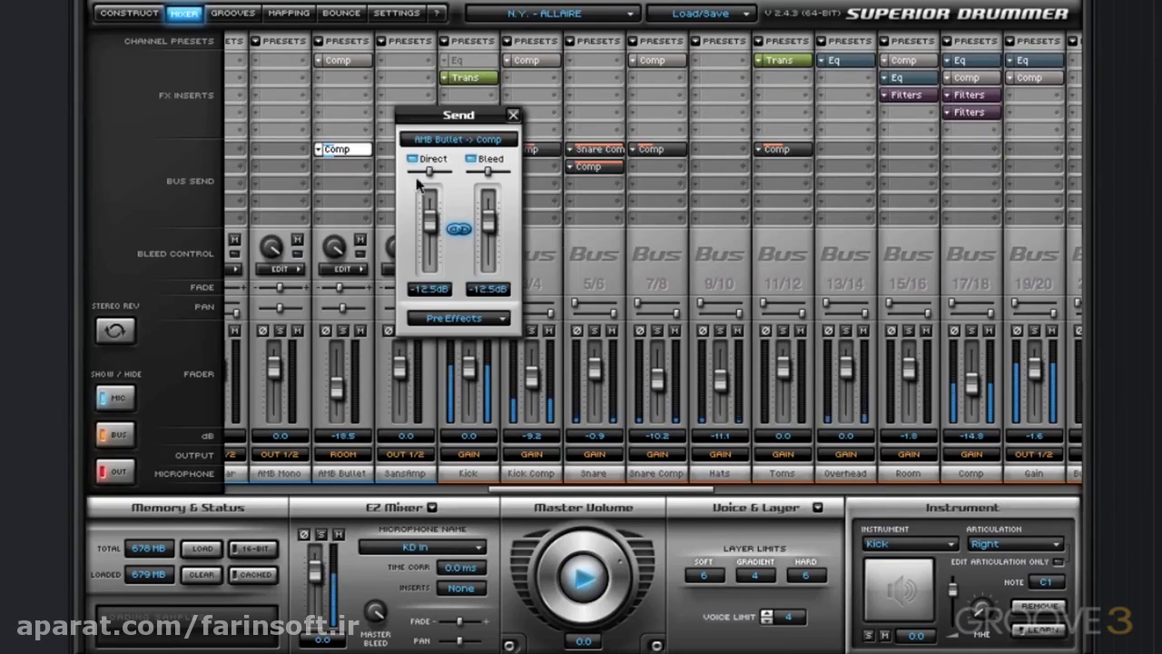
drag(430, 224, 438, 207)
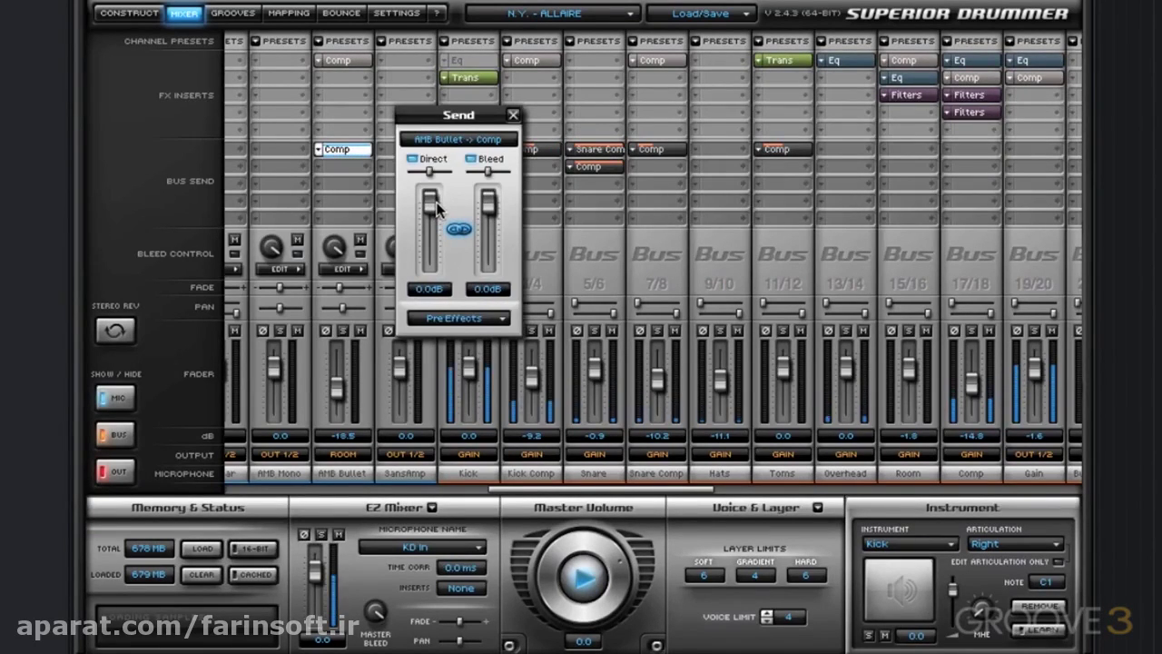
Step: Enable individual bleed for Kick, Snare and Hats on the AMB Bullet microphone channel
click(349, 270)
click(511, 115)
click(392, 102)
click(392, 135)
click(392, 168)
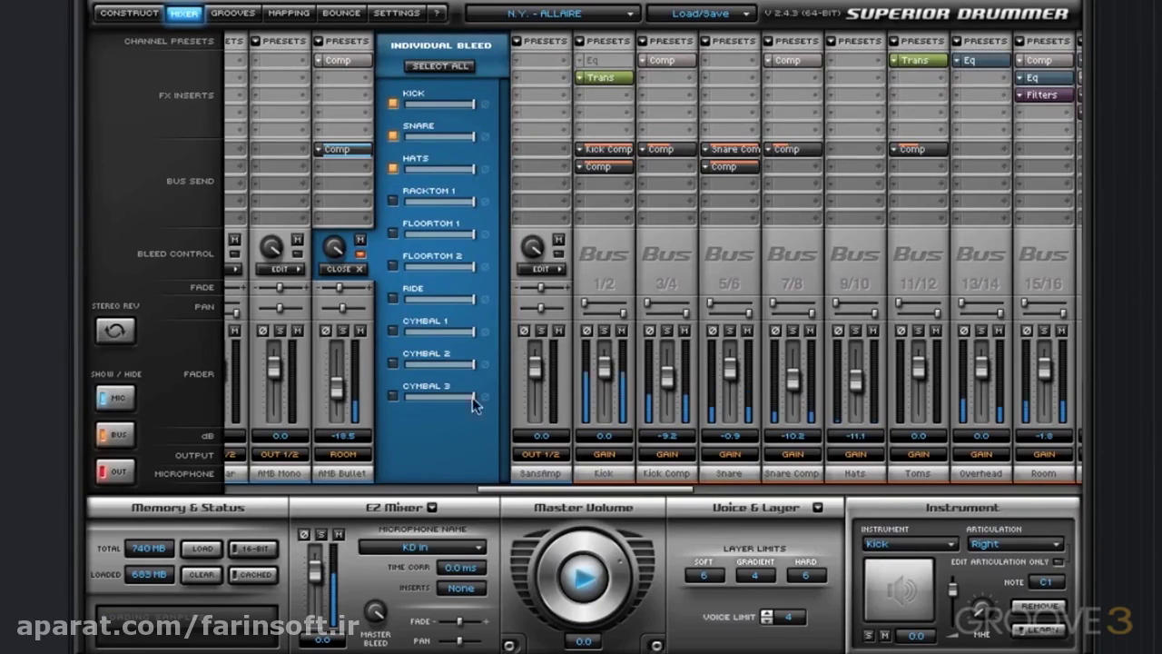
click(345, 269)
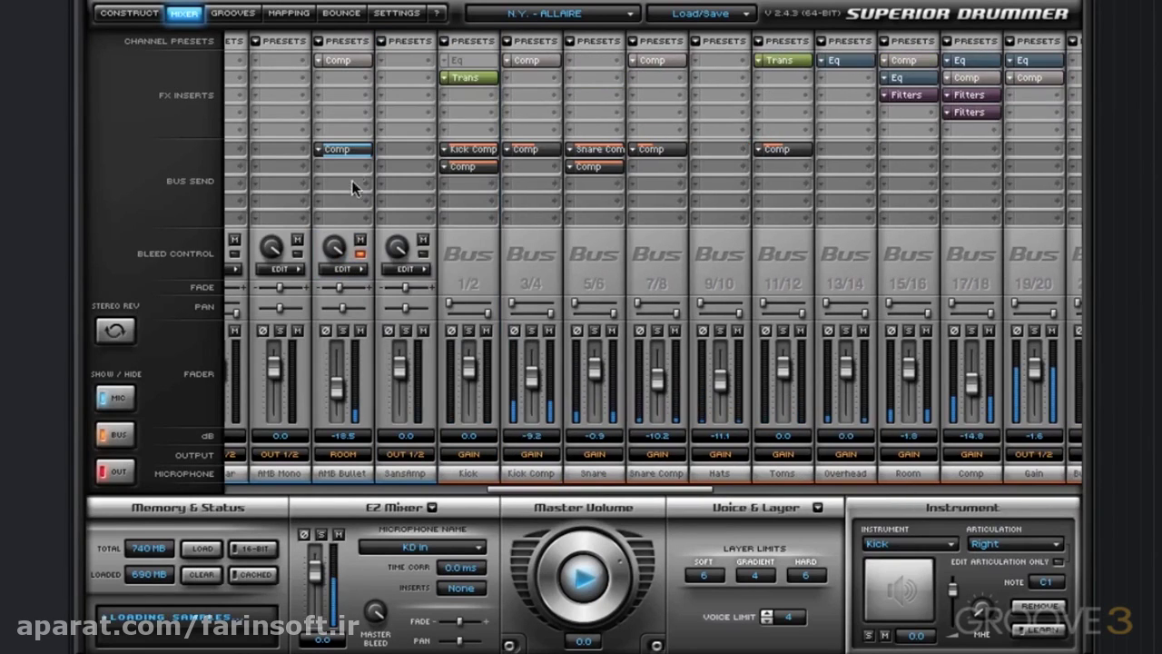
Step: Lower the AMB Bullet channel's linked direct and bleed sends to the Comp bus to about -19.4 dB and stop the groove
click(344, 151)
drag(429, 208, 429, 238)
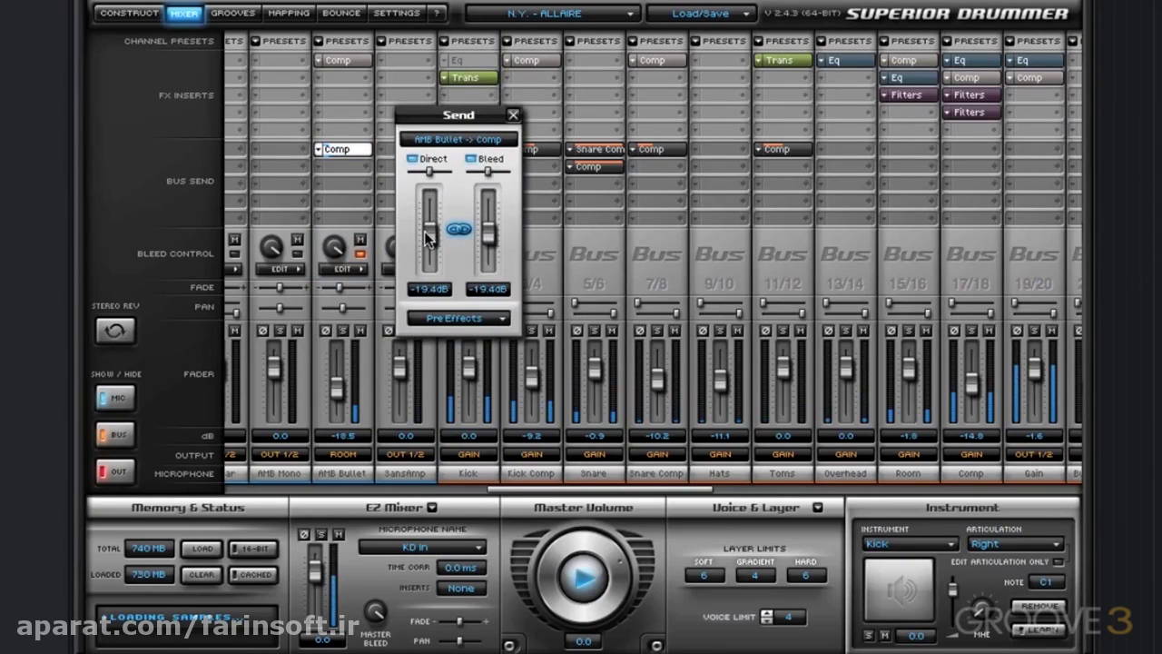
click(513, 114)
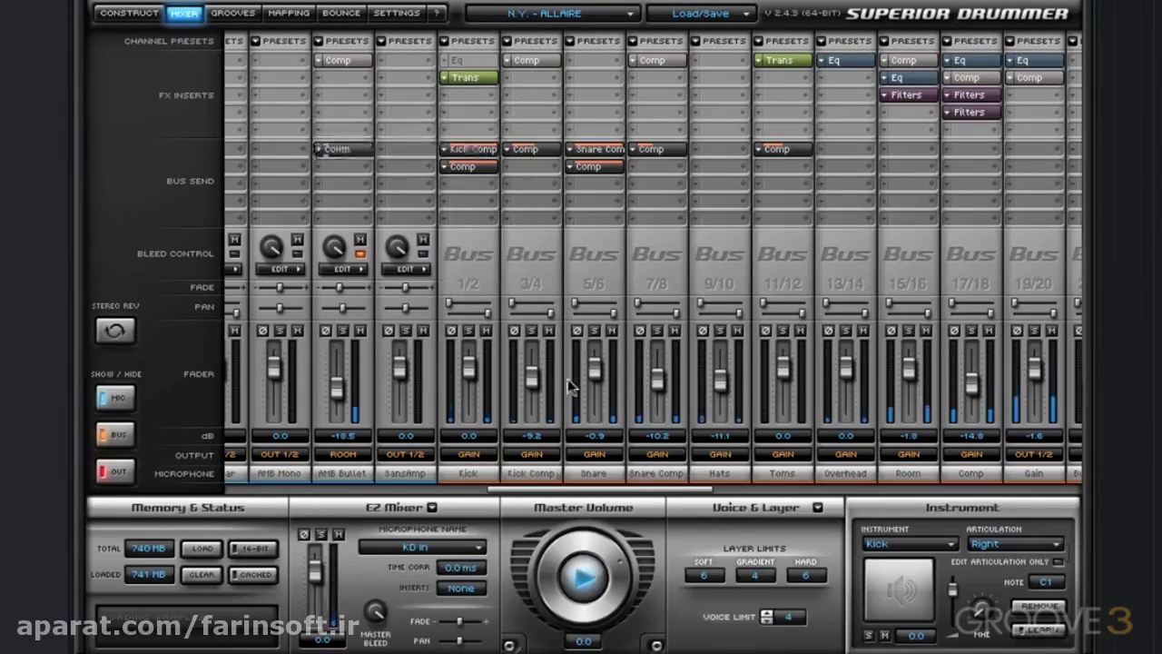
click(577, 578)
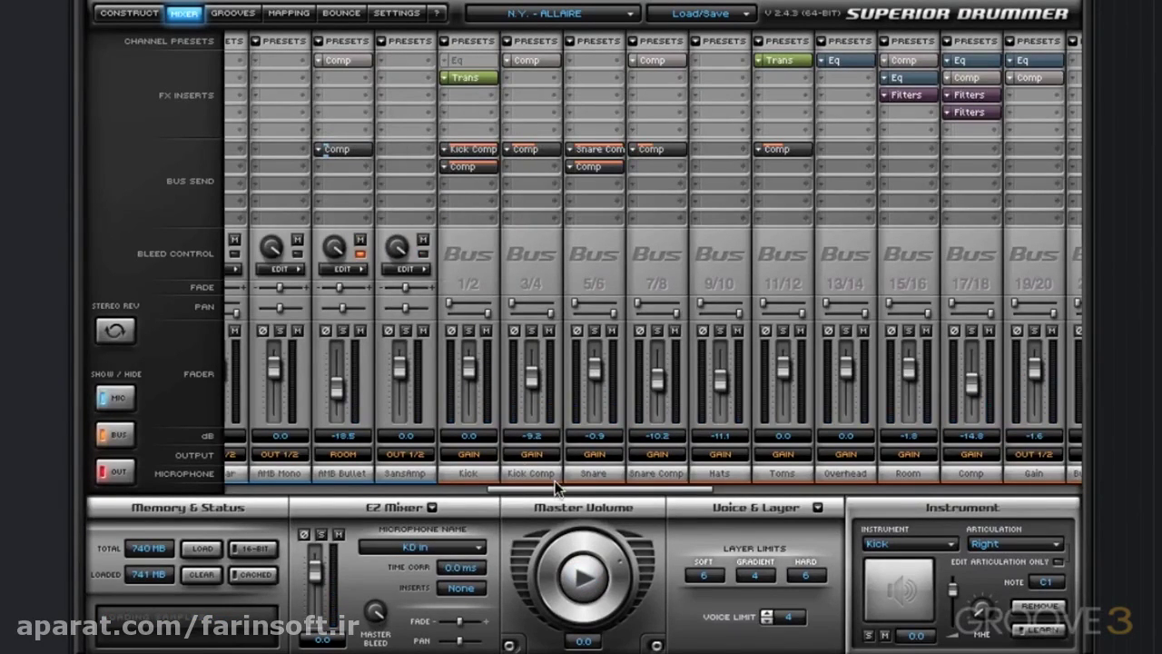
drag(600, 488, 697, 495)
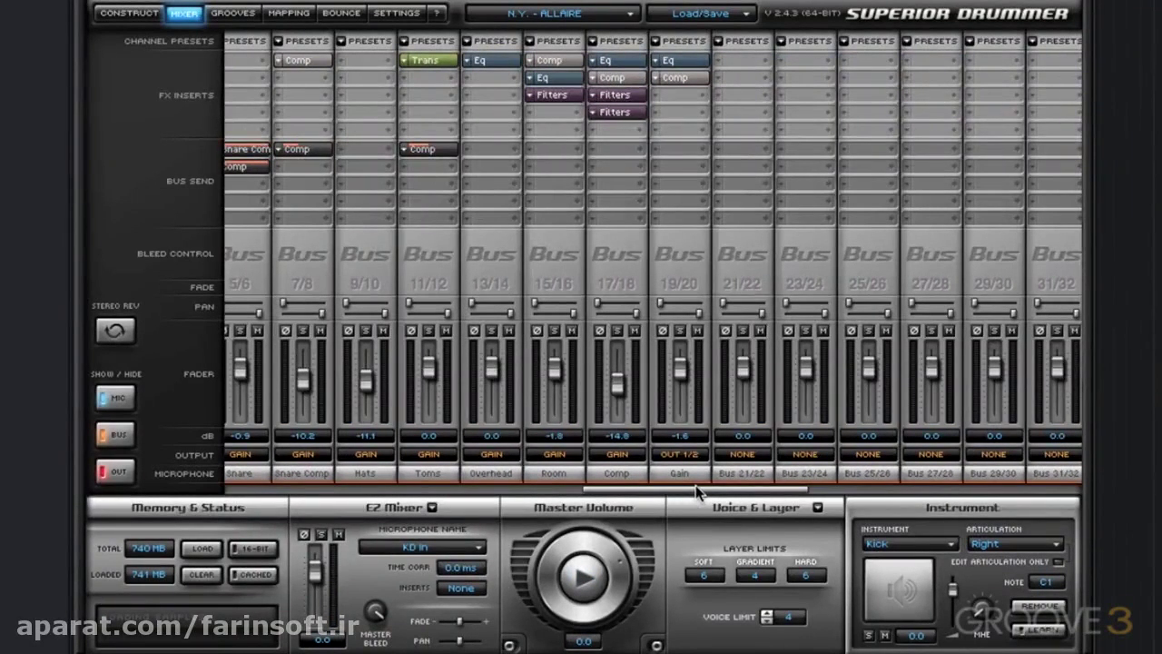